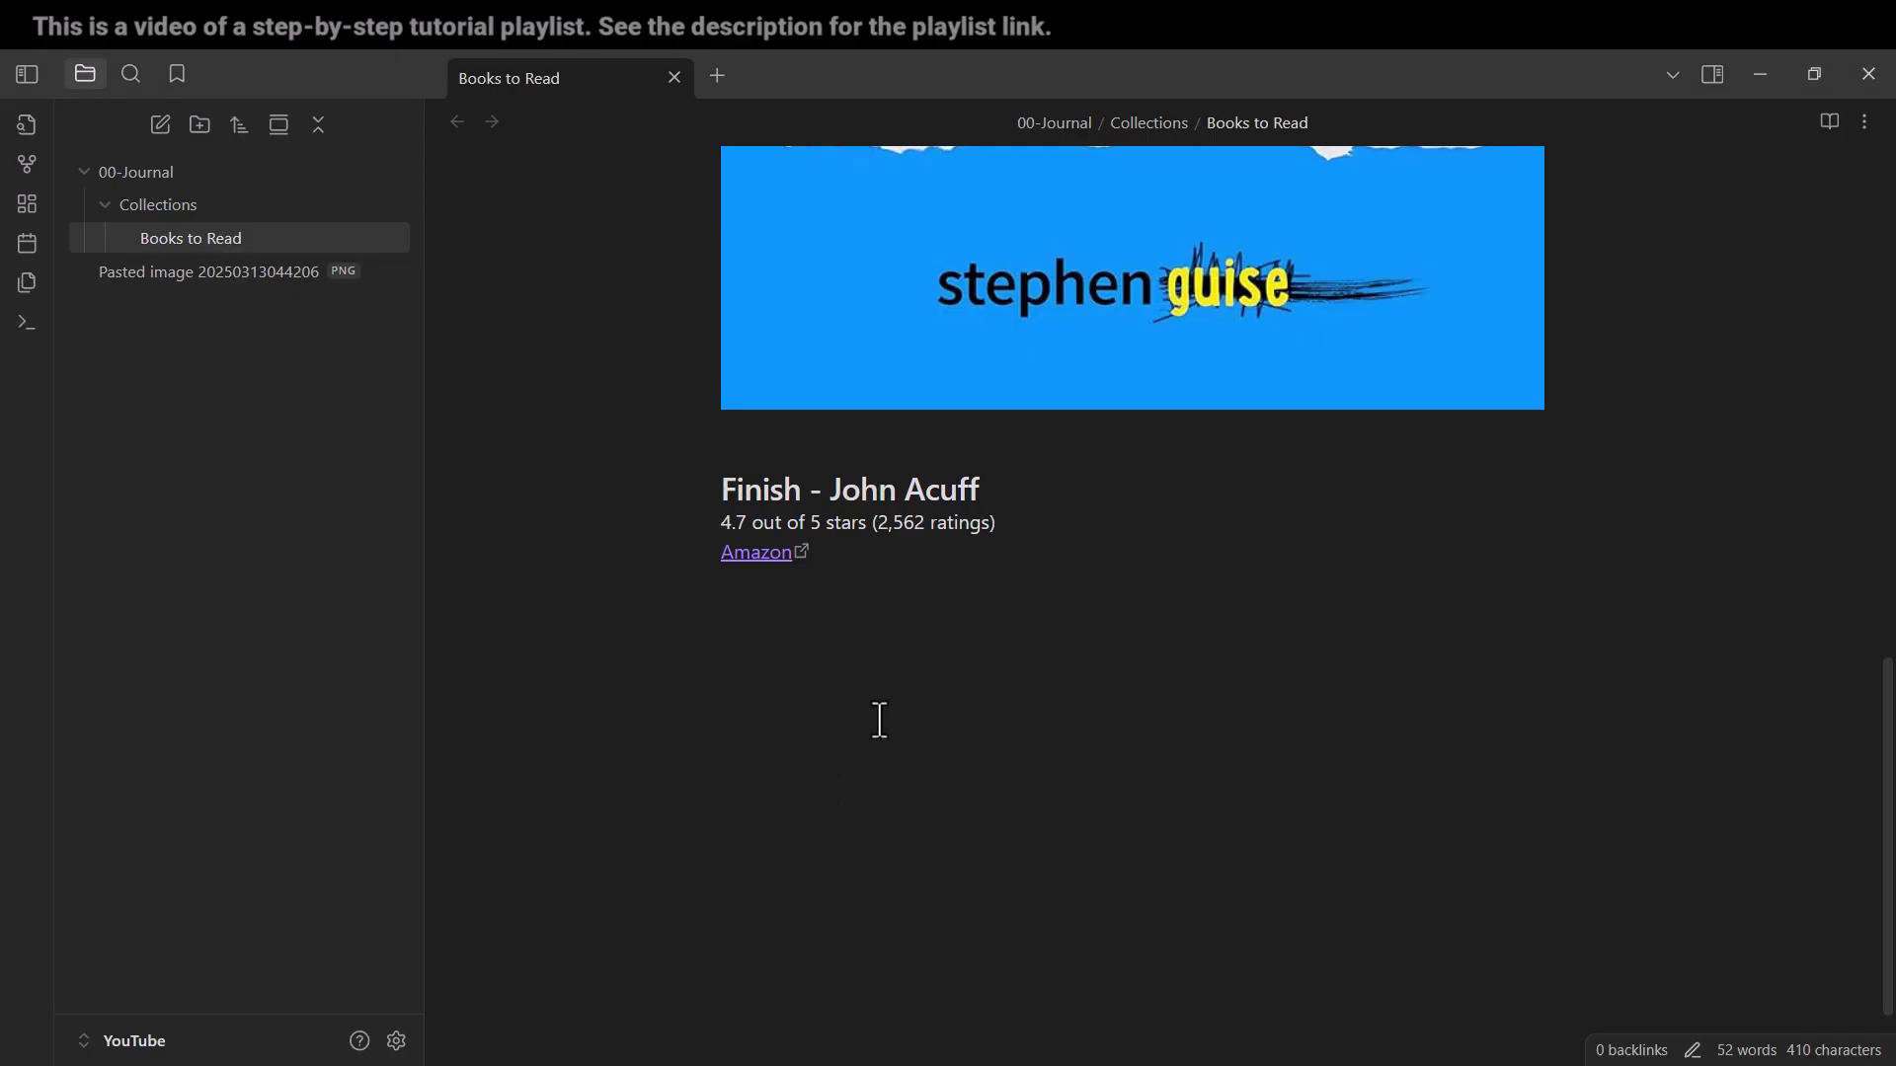
Insert the full-size Finish cover image below the entry's Amazon link, and paste the smaller cover screenshot on the line beneath it
text(![[Pasted image 20250313044238.png]])
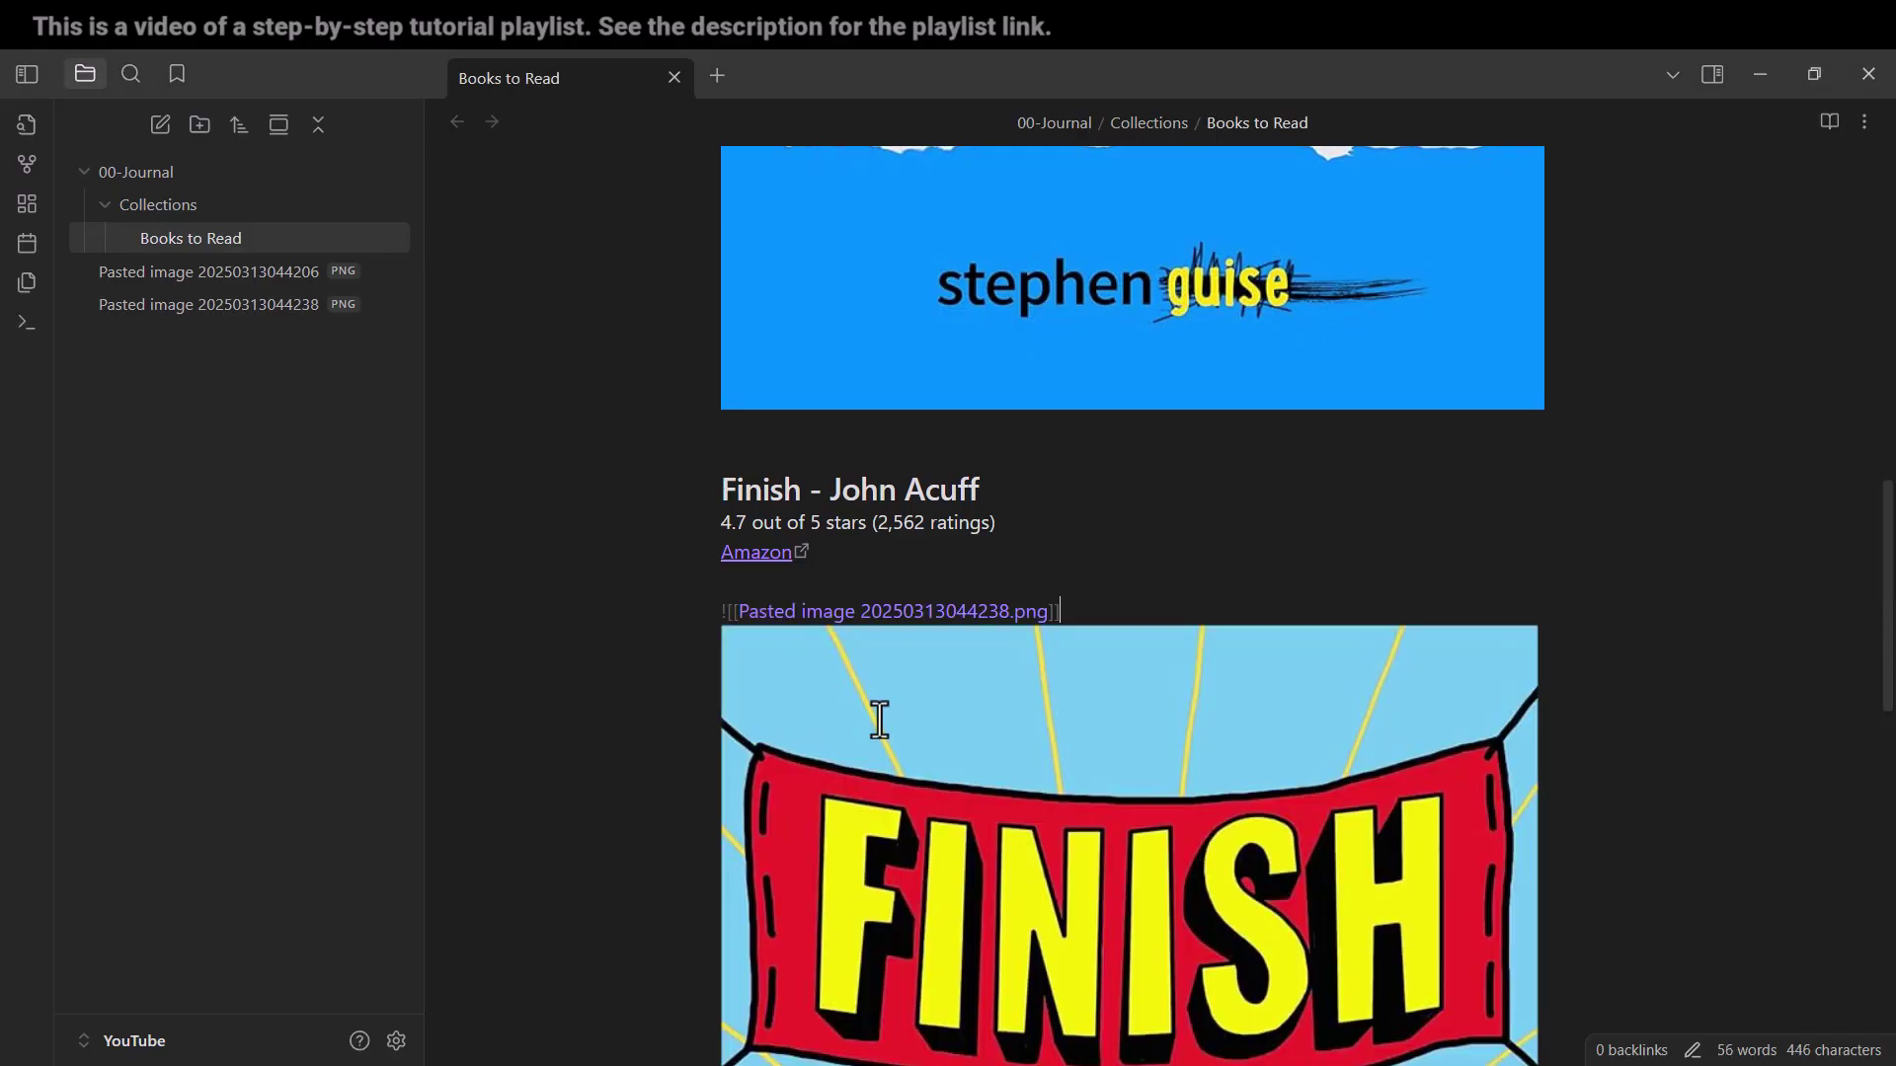
key(Return)
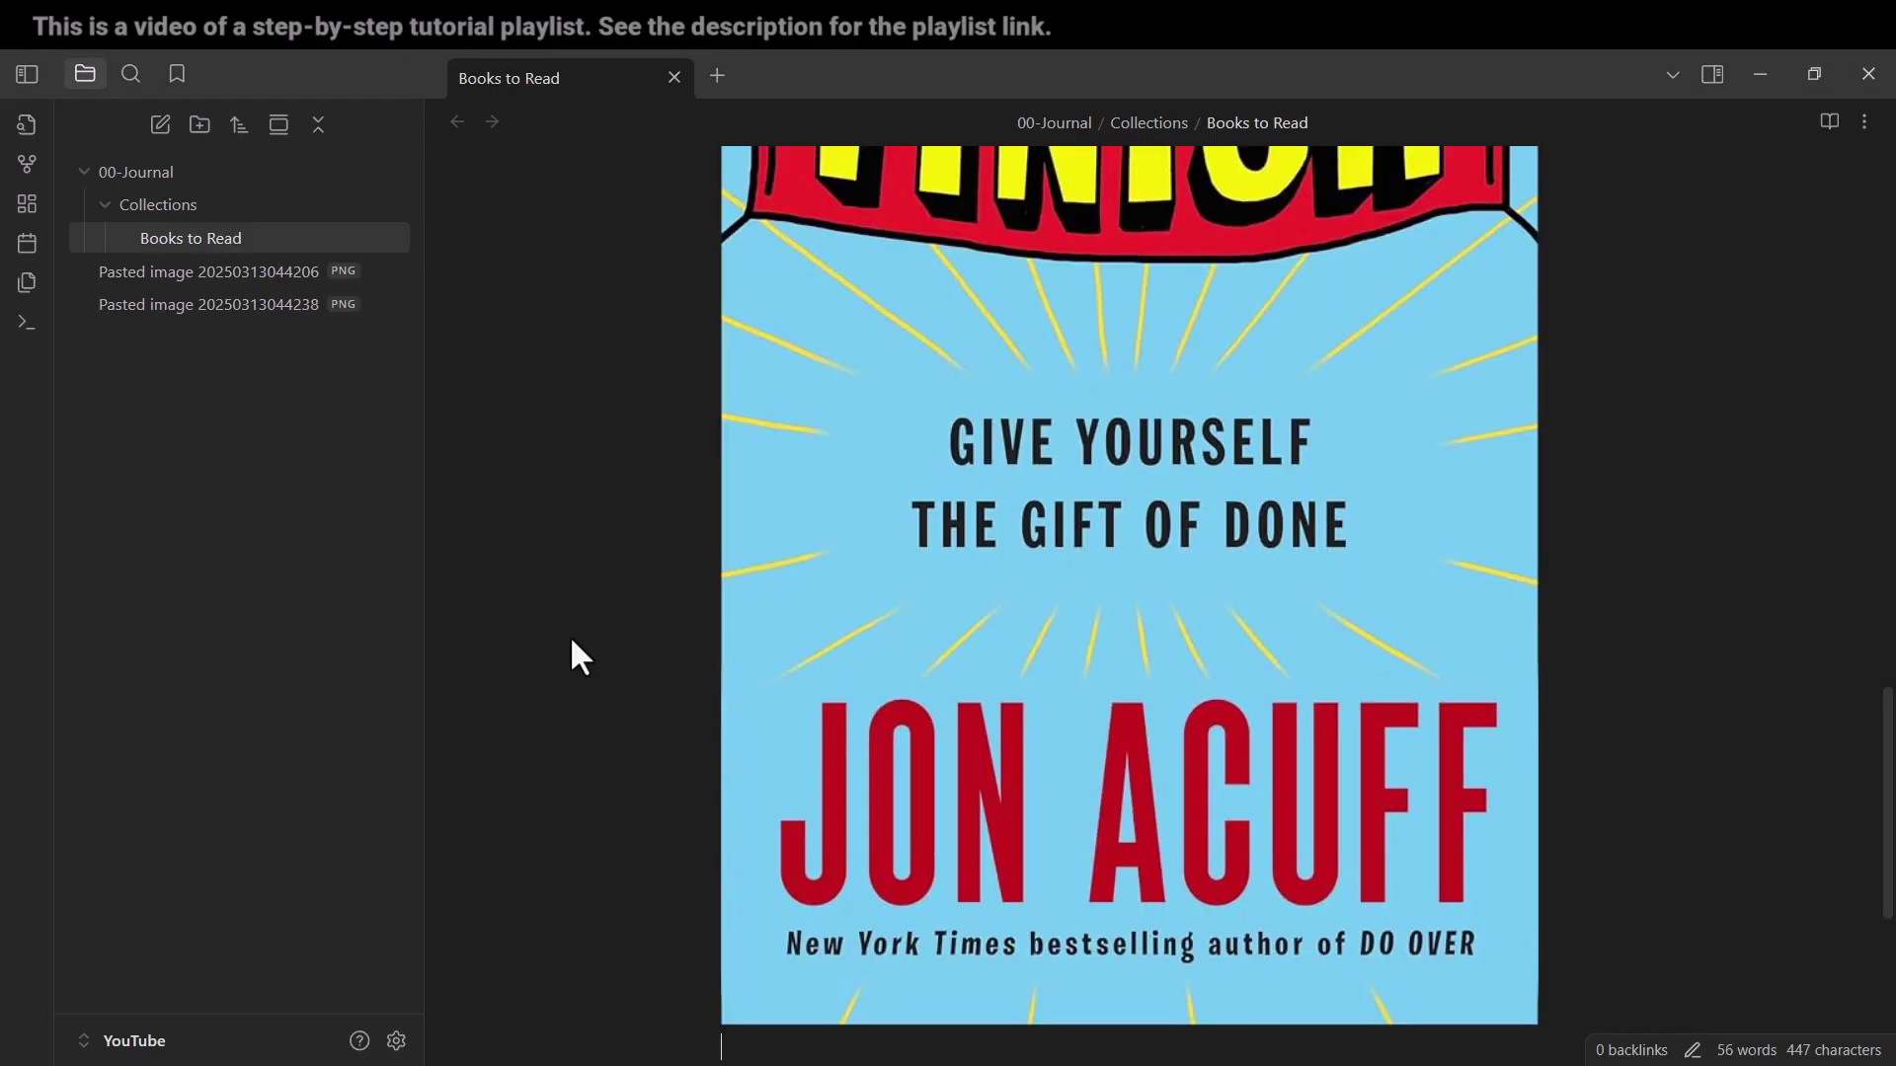
key(ctrl+v)
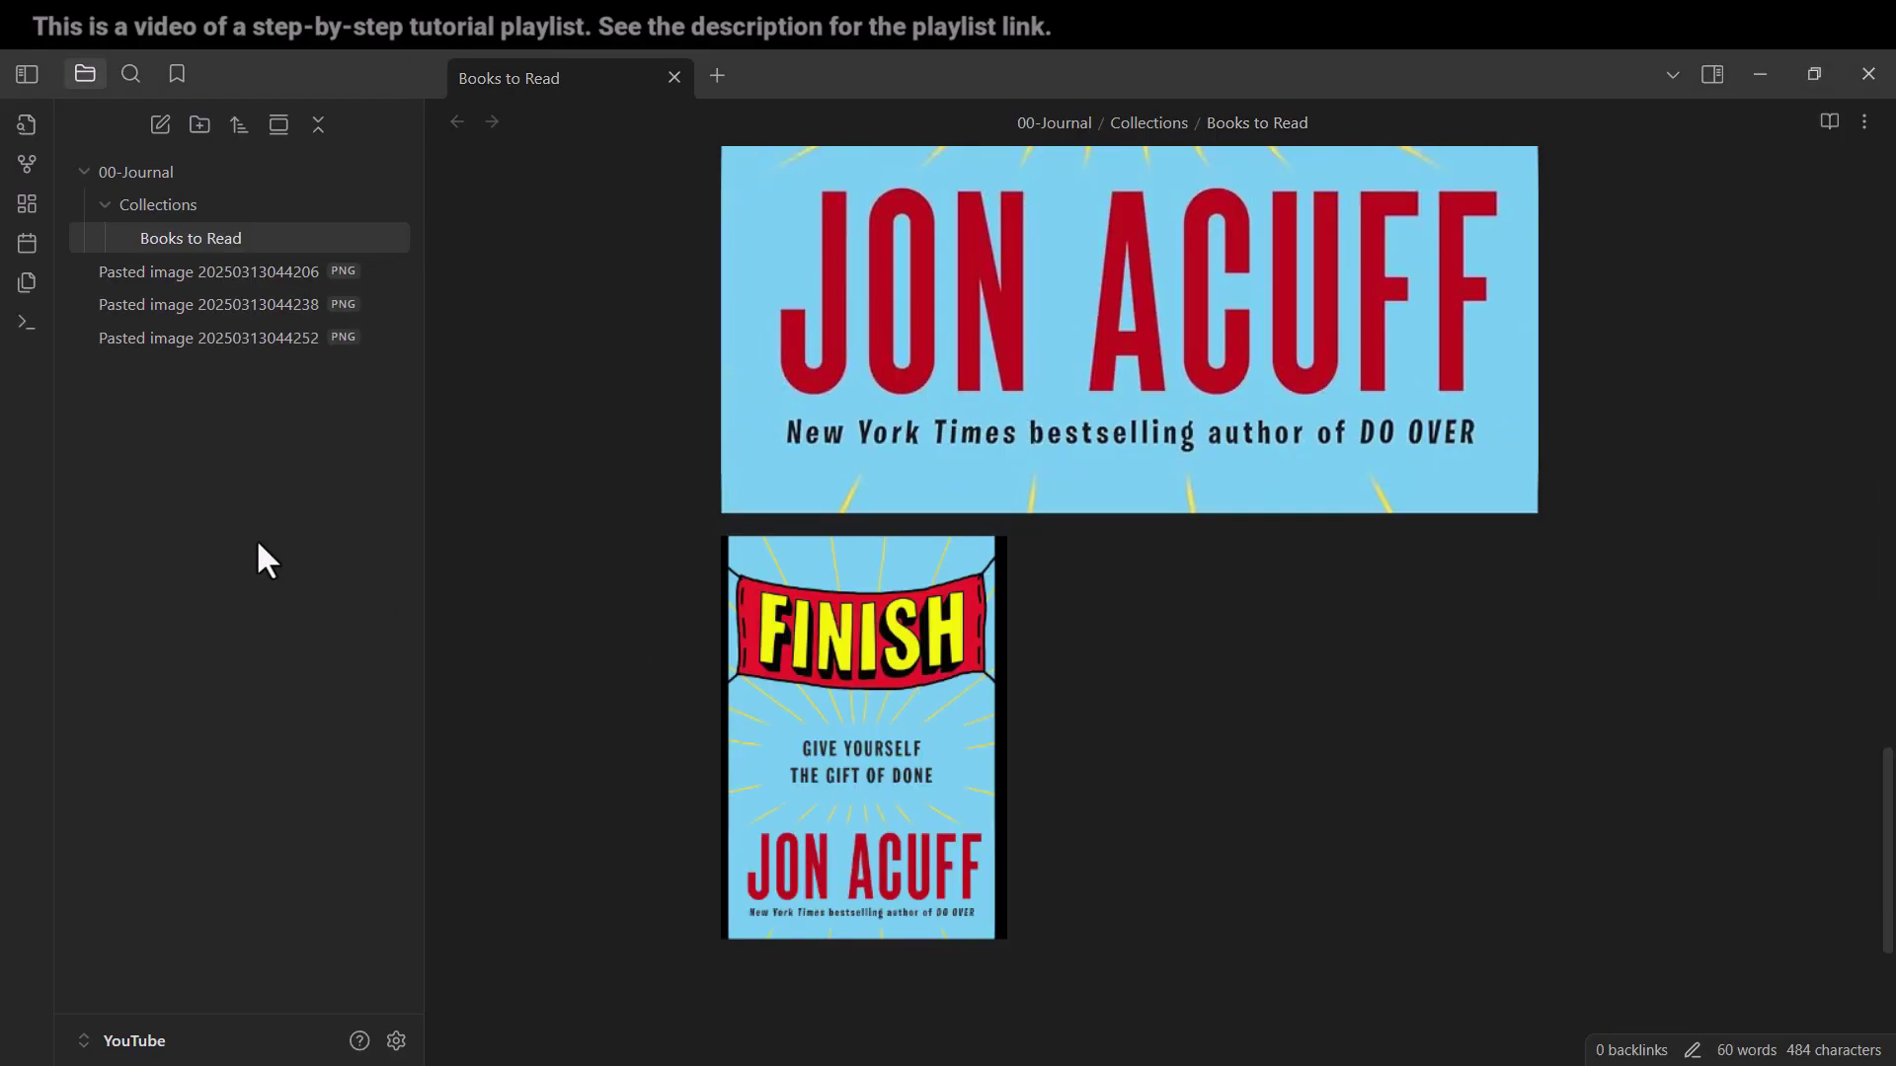
Create a root-level folder named Assets and add a subfolder named Attachments inside it
click(201, 125)
text(Assets)
key(Return)
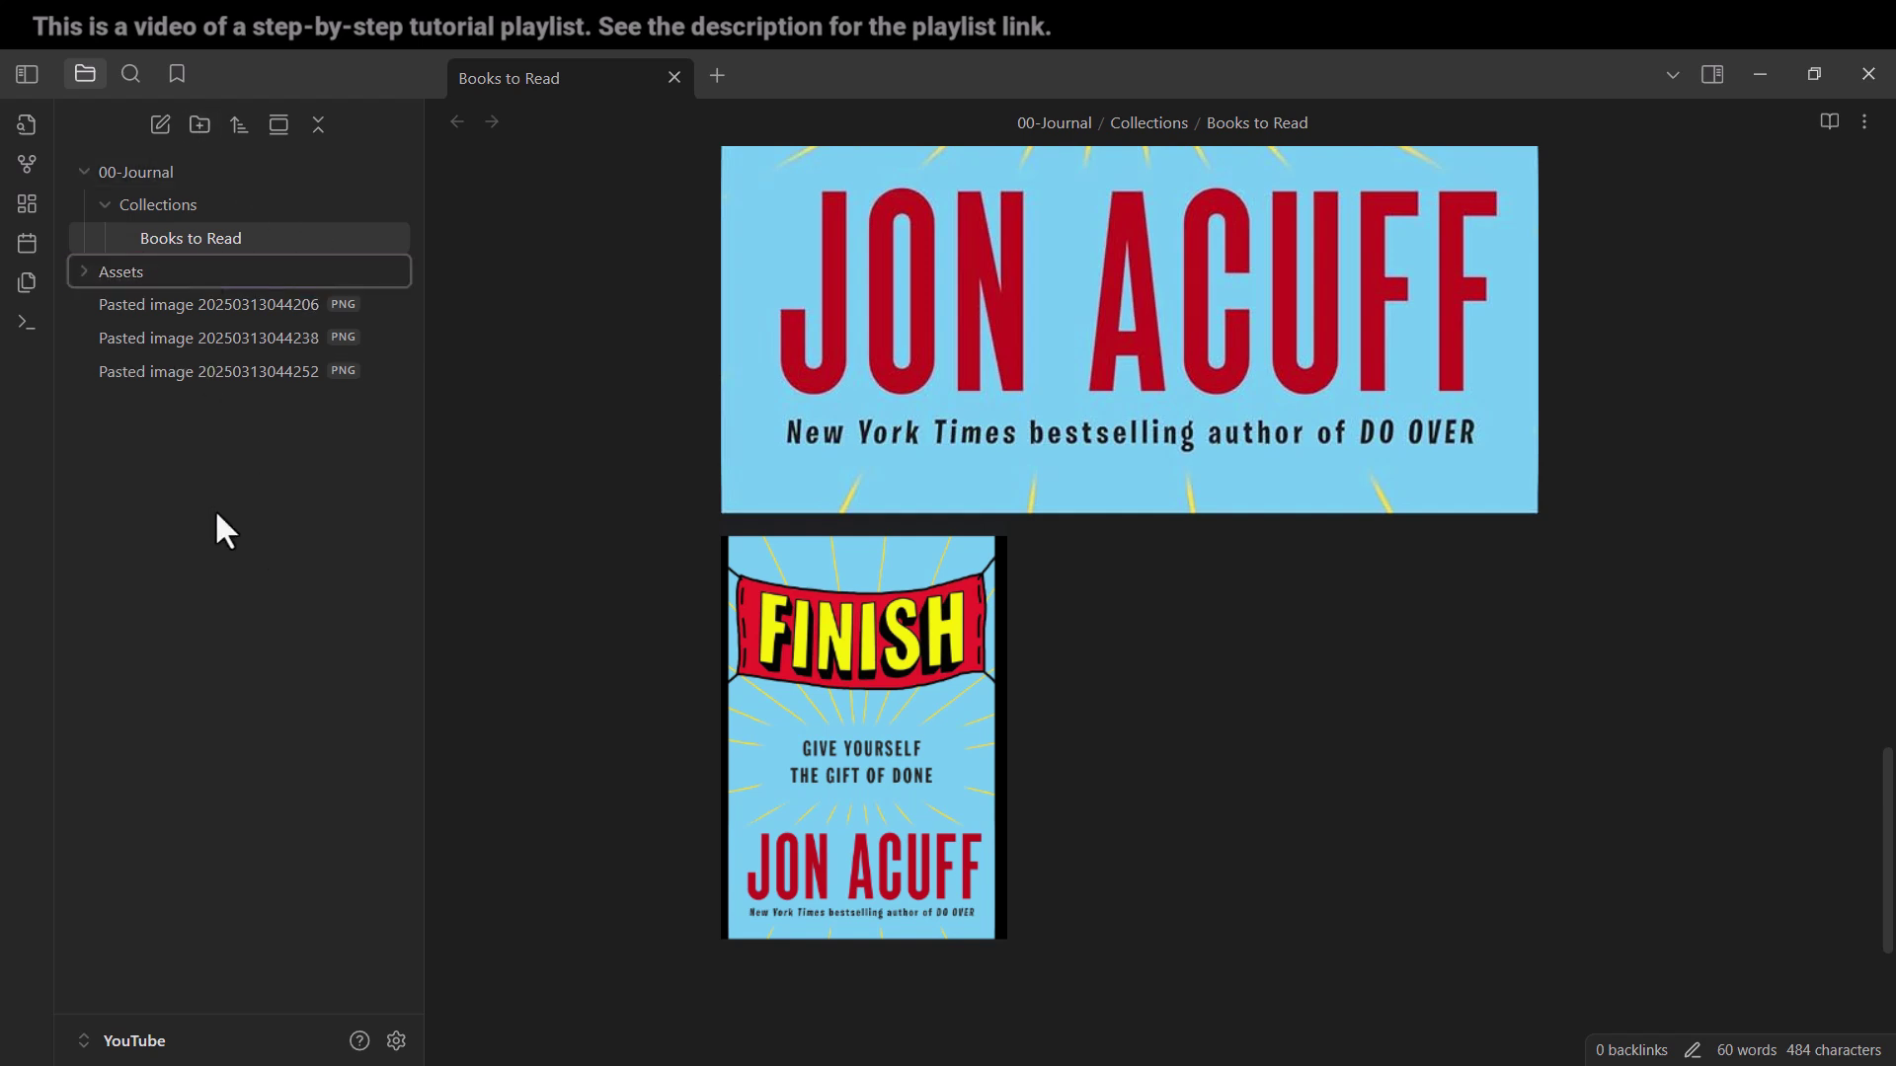
right_click(125, 272)
click(205, 329)
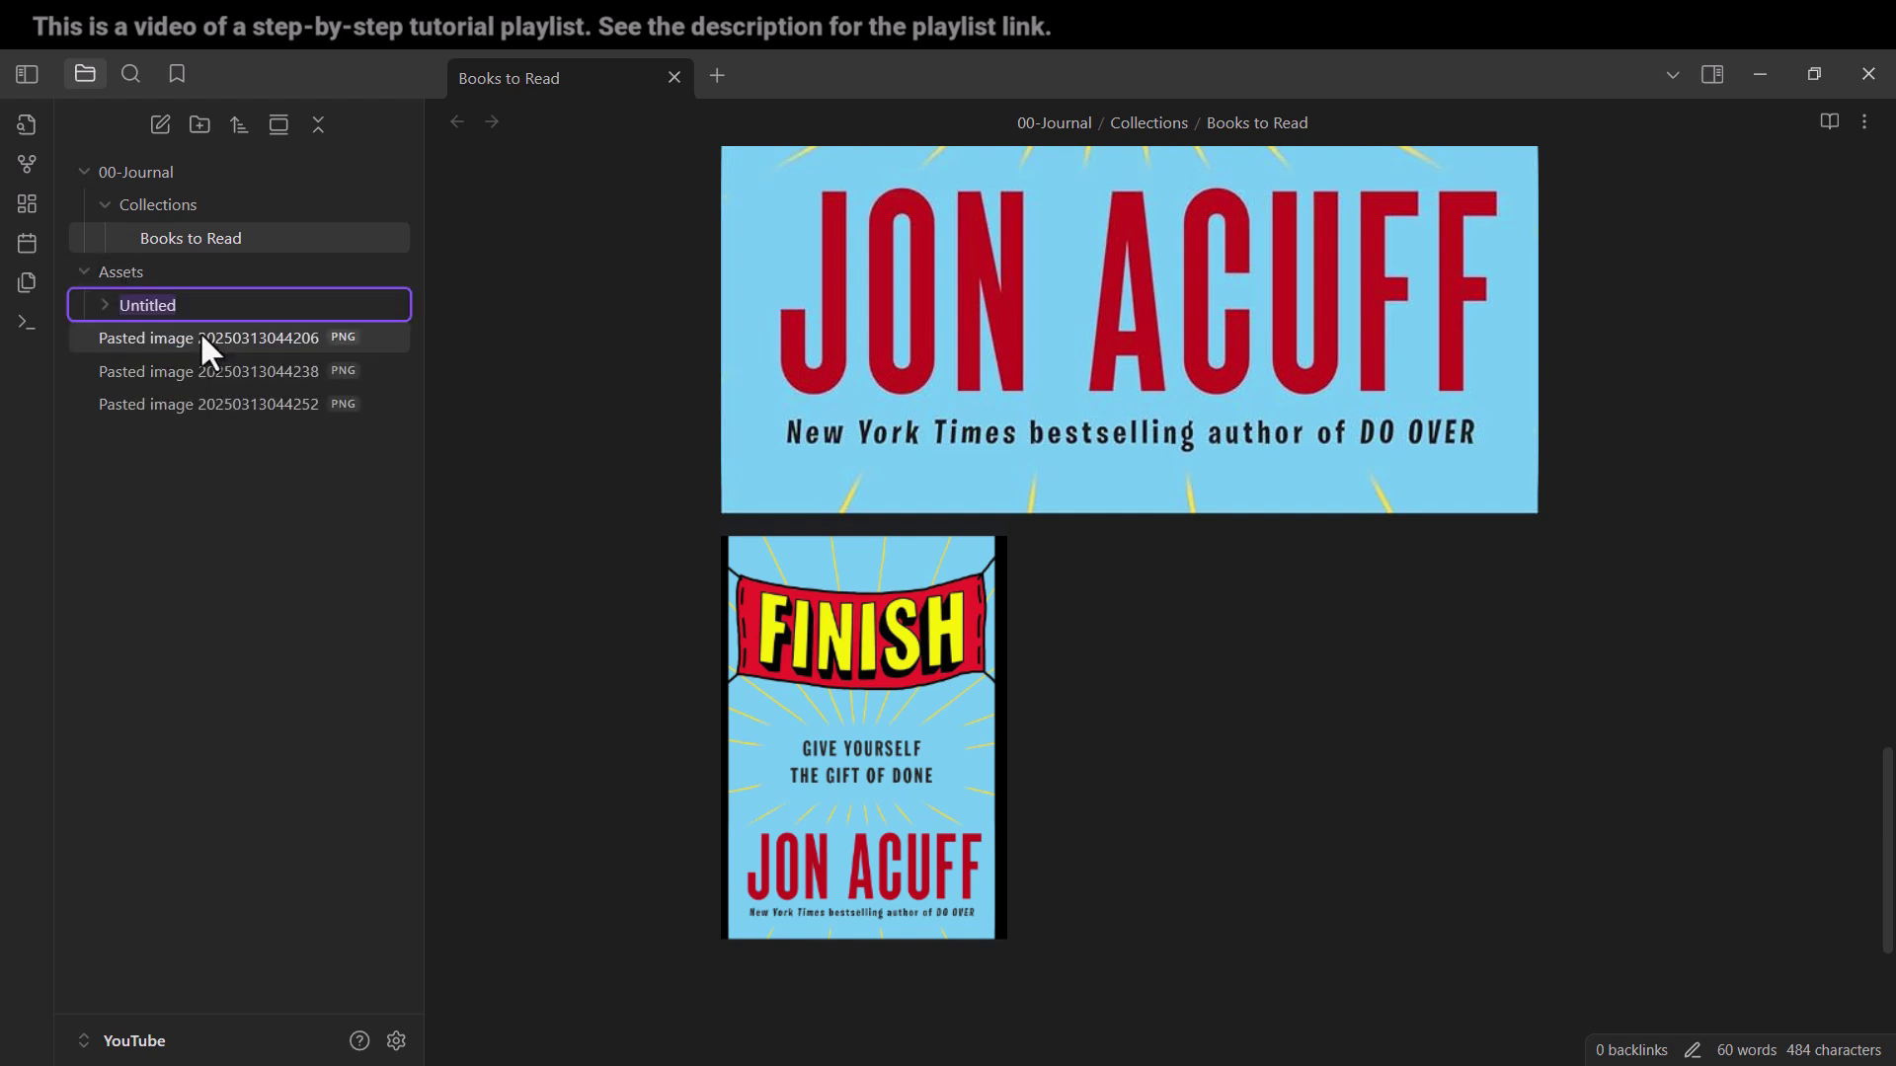
text(Attachments)
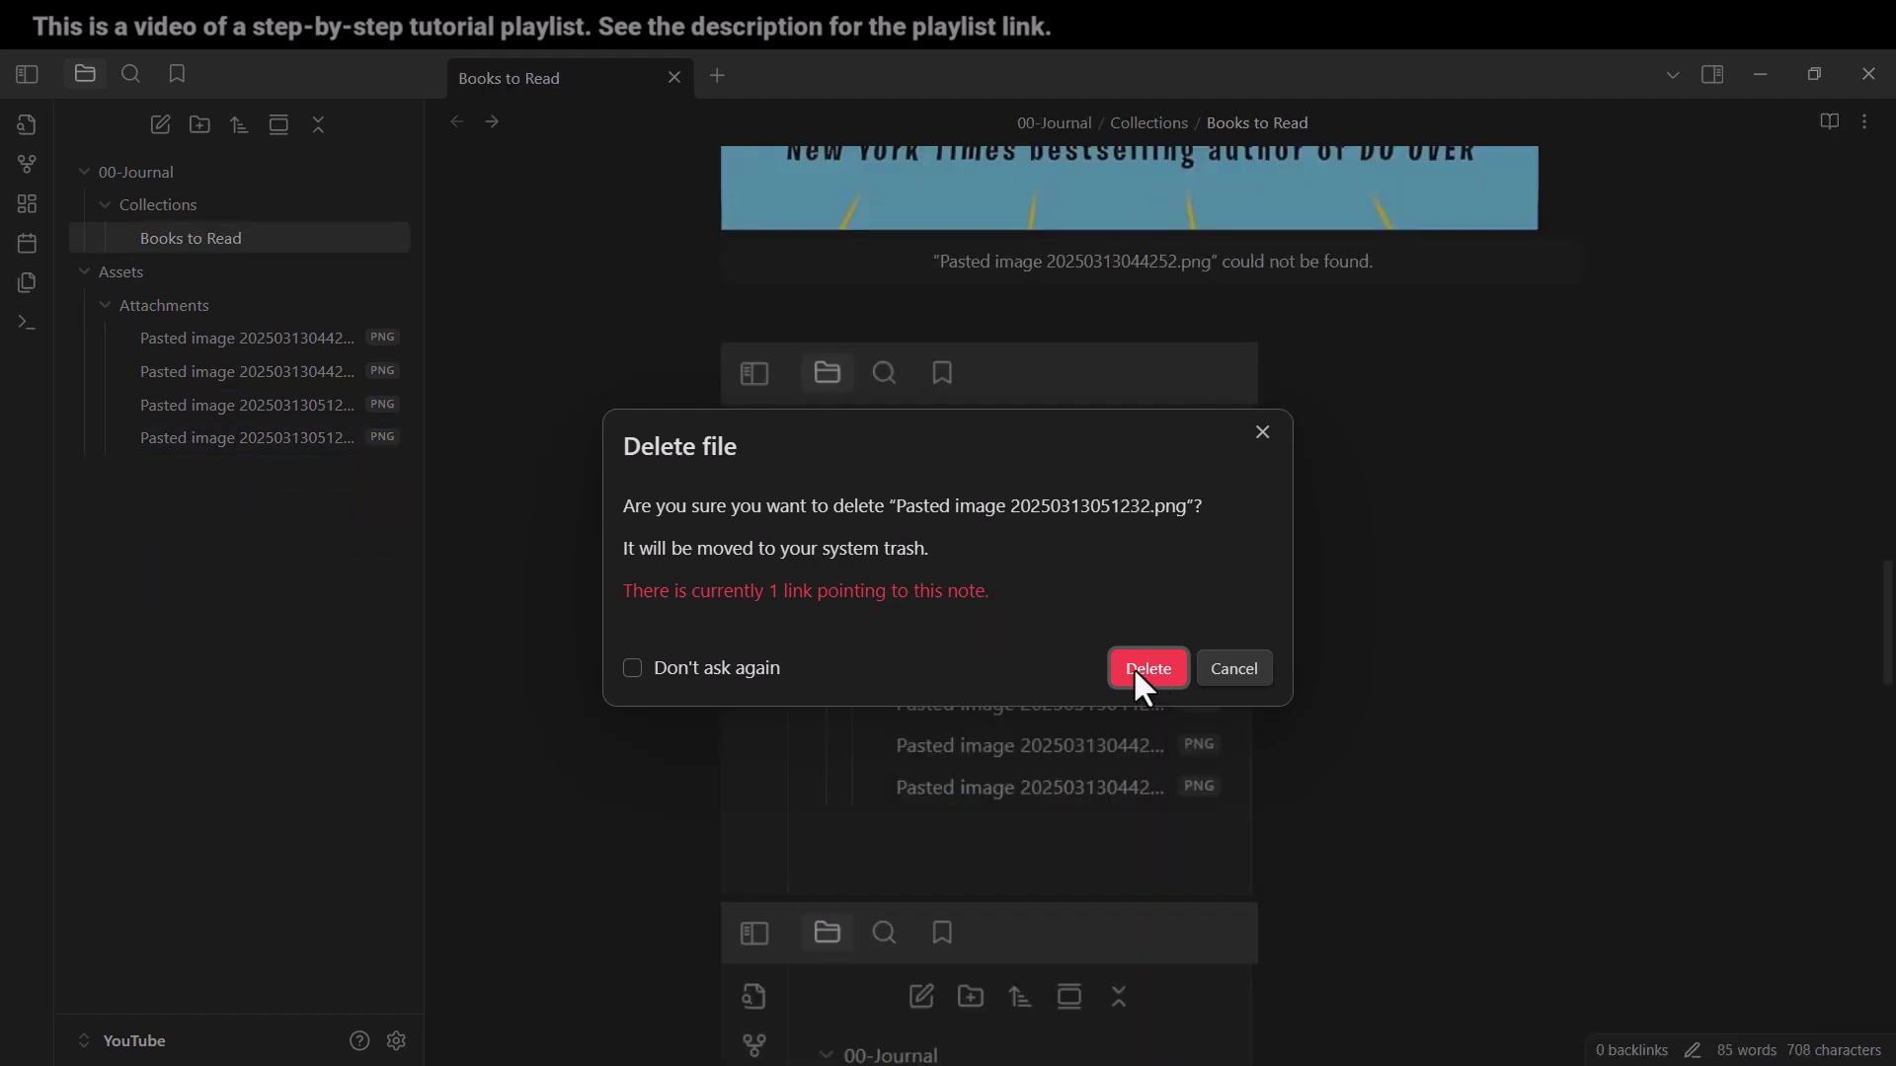
Confirm deletion of the attachment file "Pasted image 20250313051232.png"
click(1137, 669)
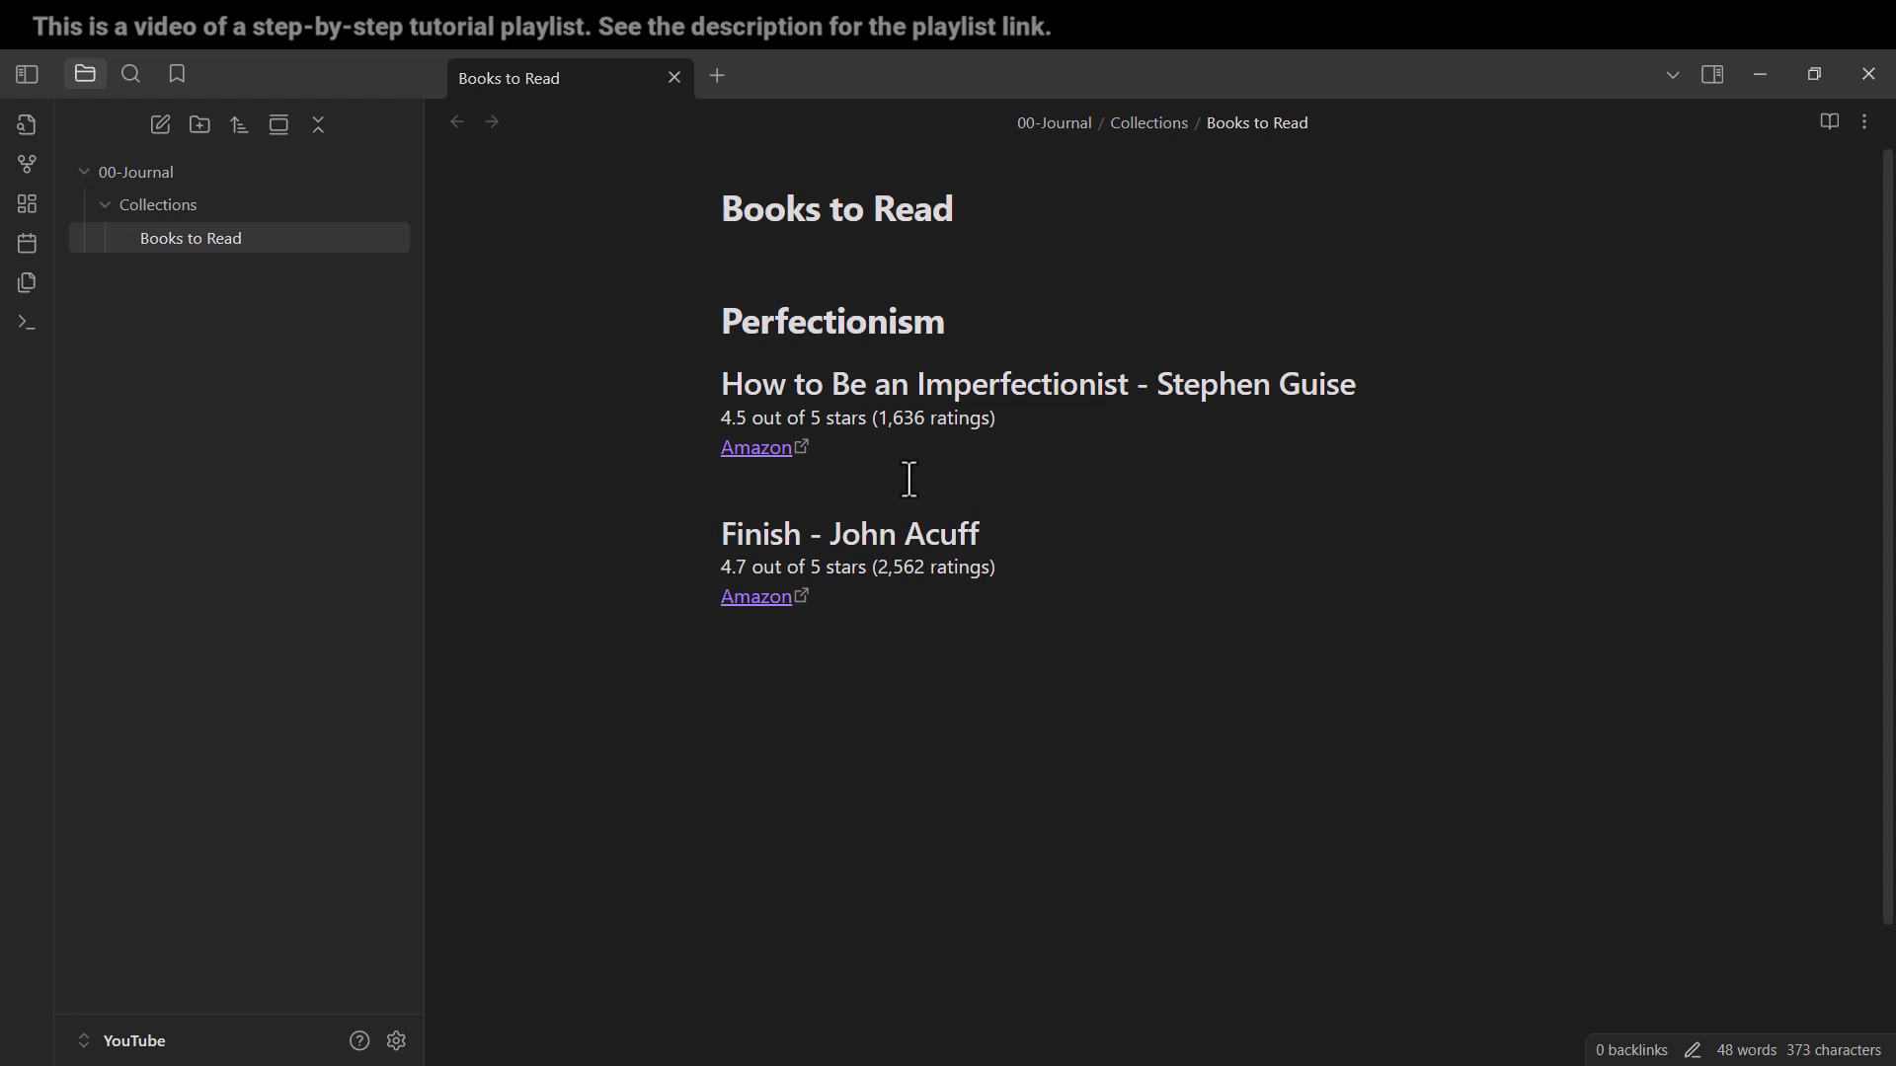
Place the cursor below the first book's Amazon link, switch to Chrome and copy the How to Be an Imperfectionist cover image
click(876, 475)
click(1045, 1032)
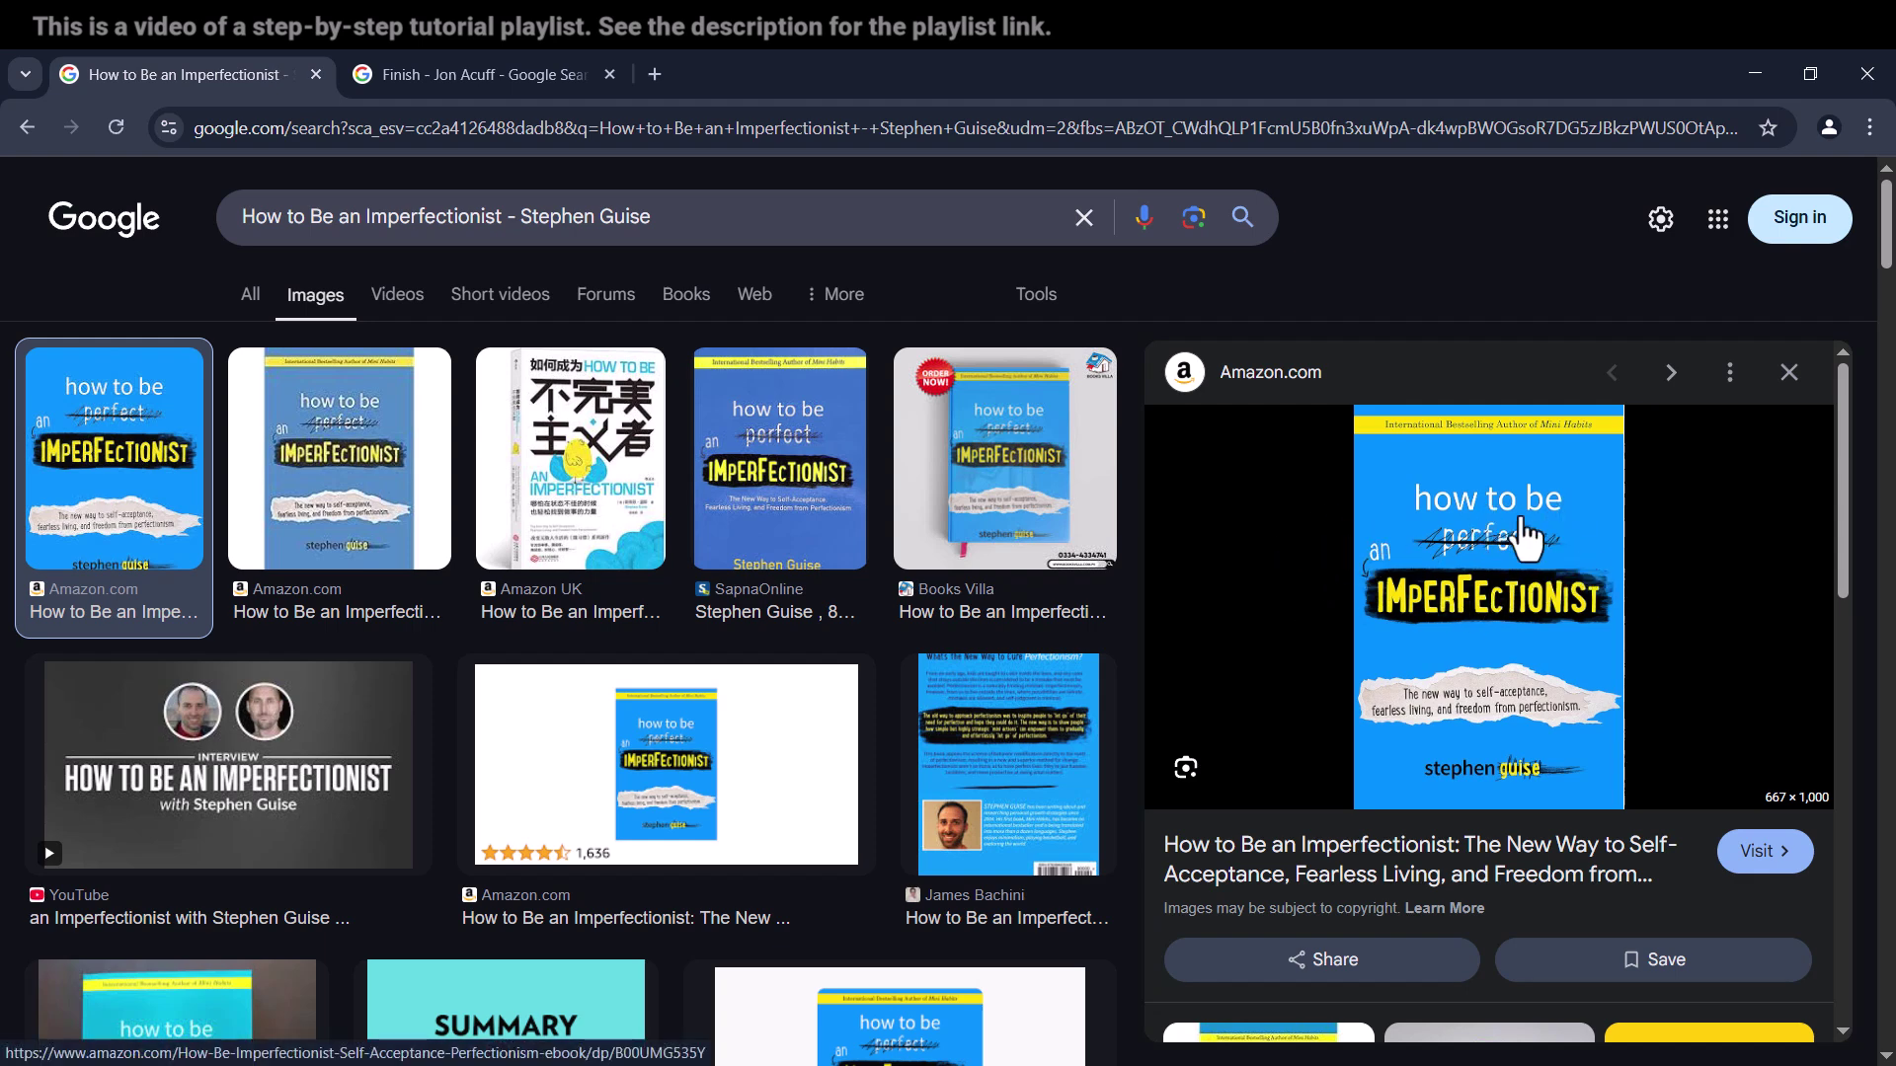
right_click(1502, 499)
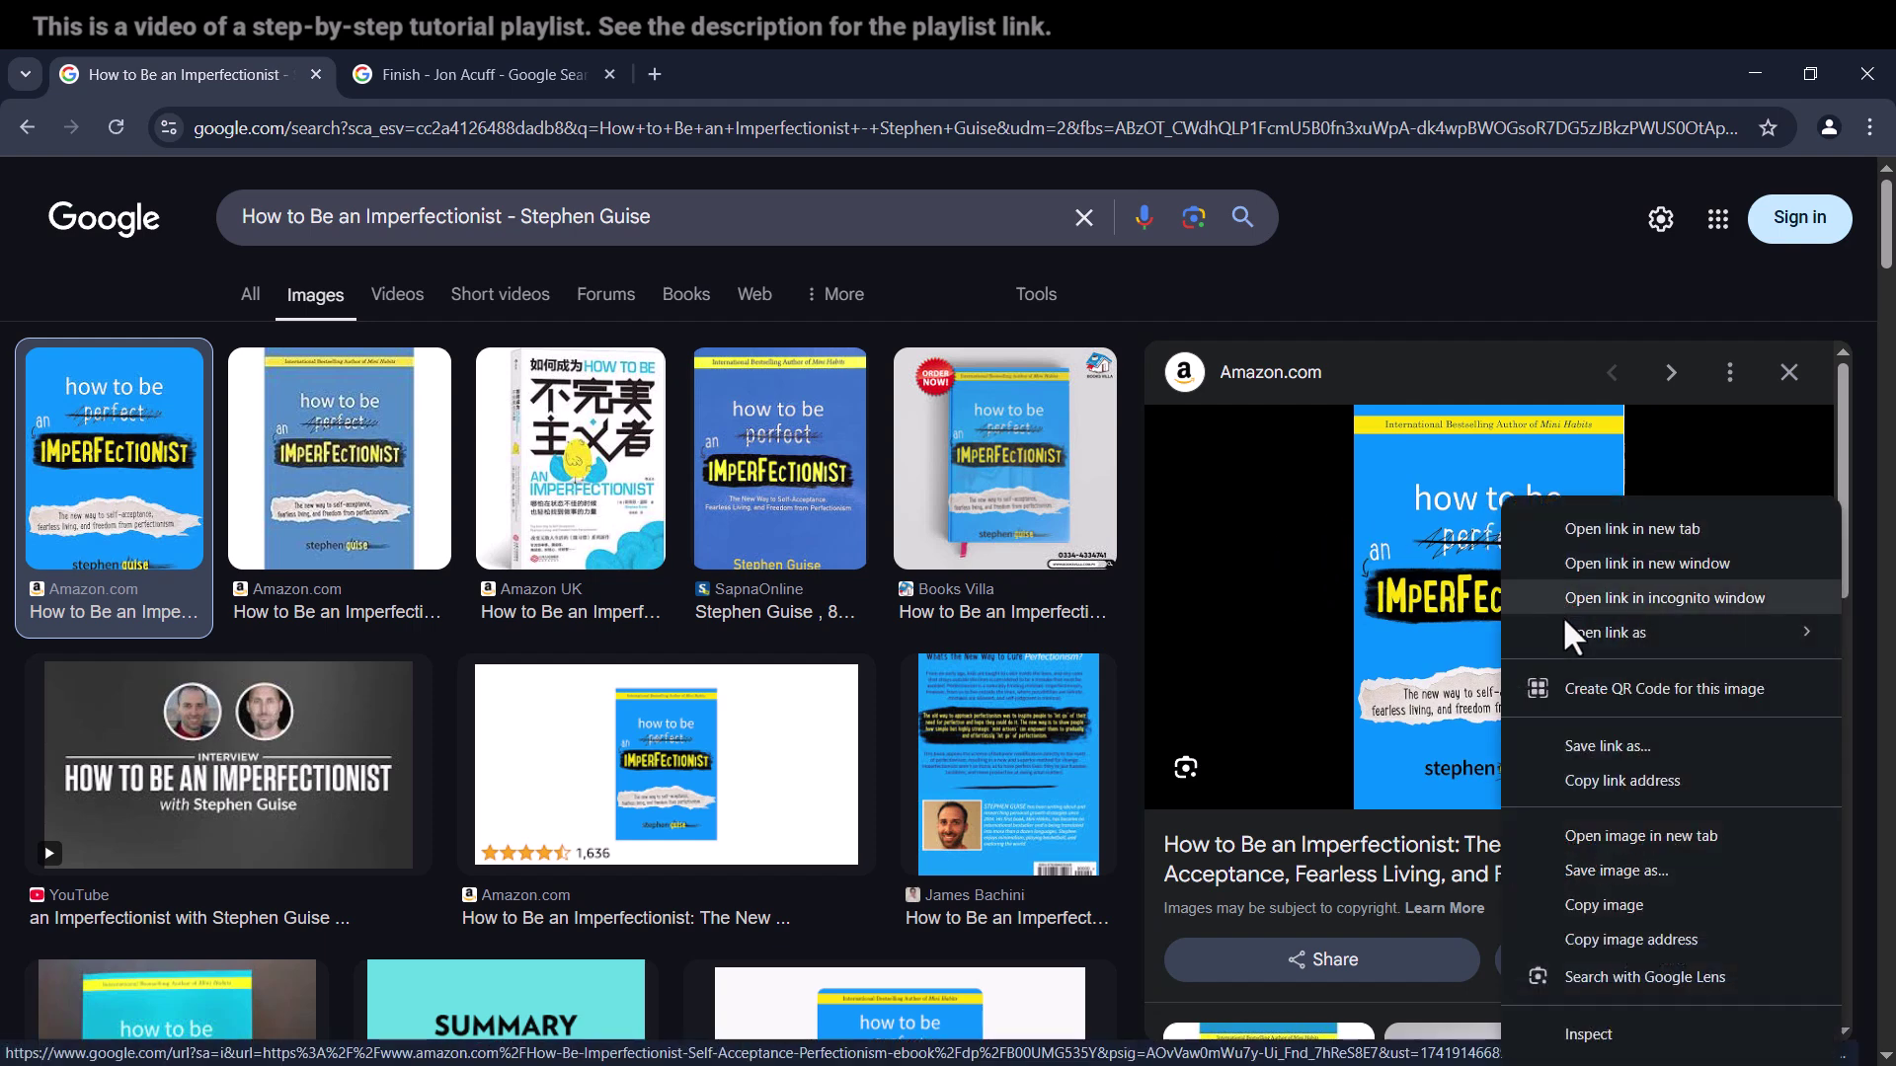
click(1607, 905)
Return to Obsidian, paste the copied cover below the How to Be an Imperfectionist Amazon link, and review the embedded image
key(alt+Tab)
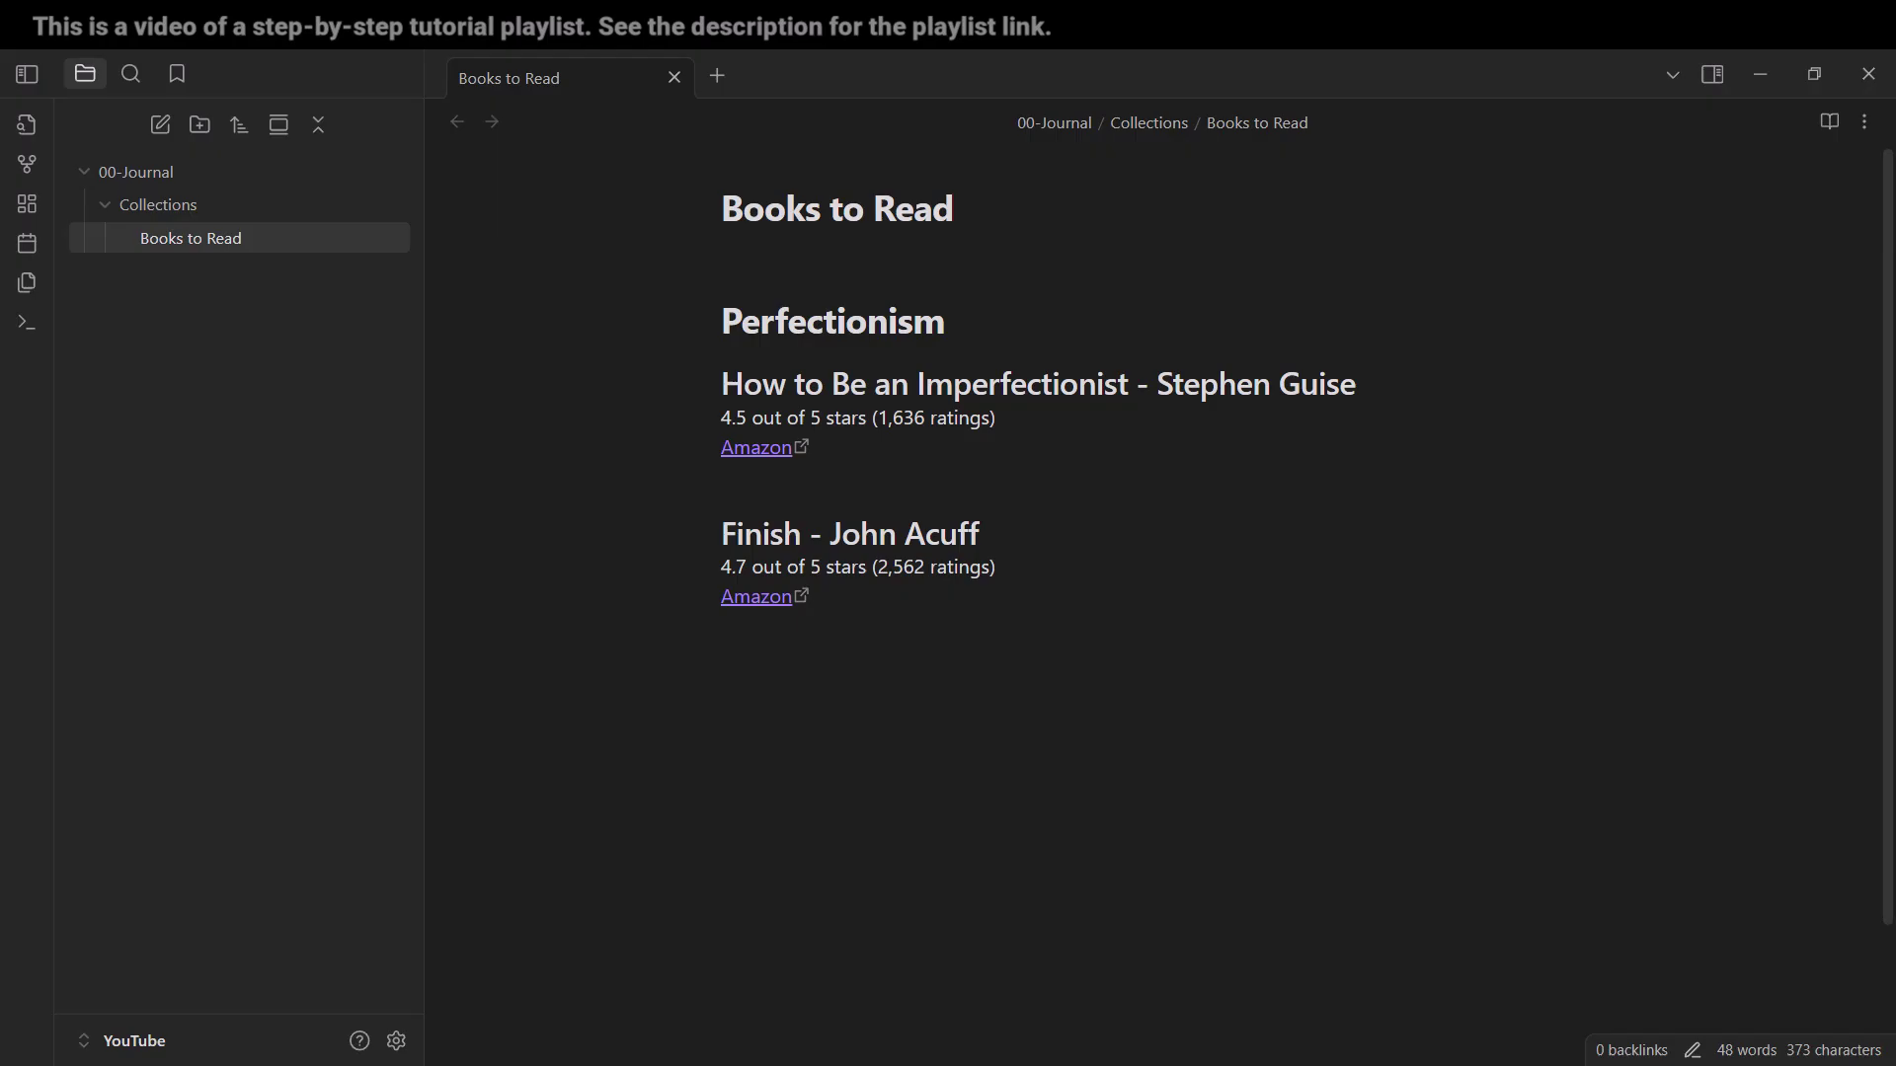
key(ctrl+v)
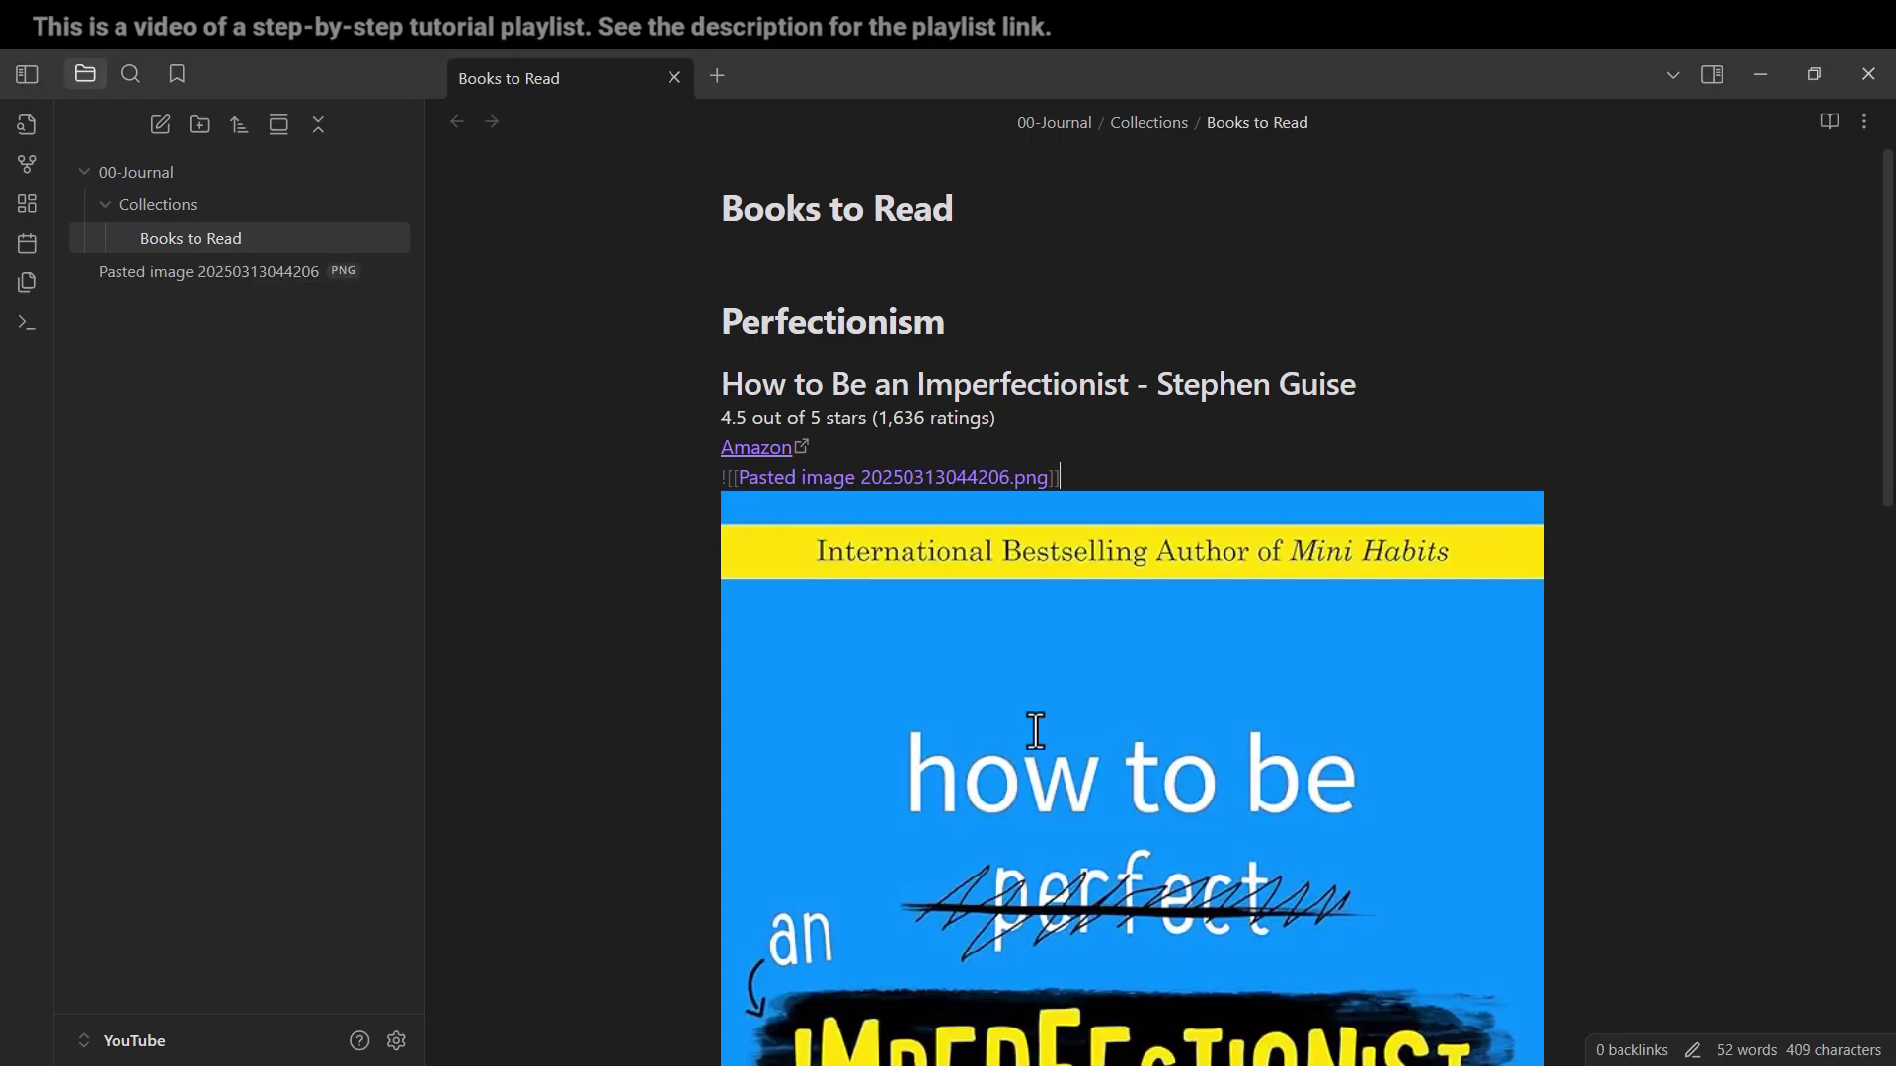
key(Return)
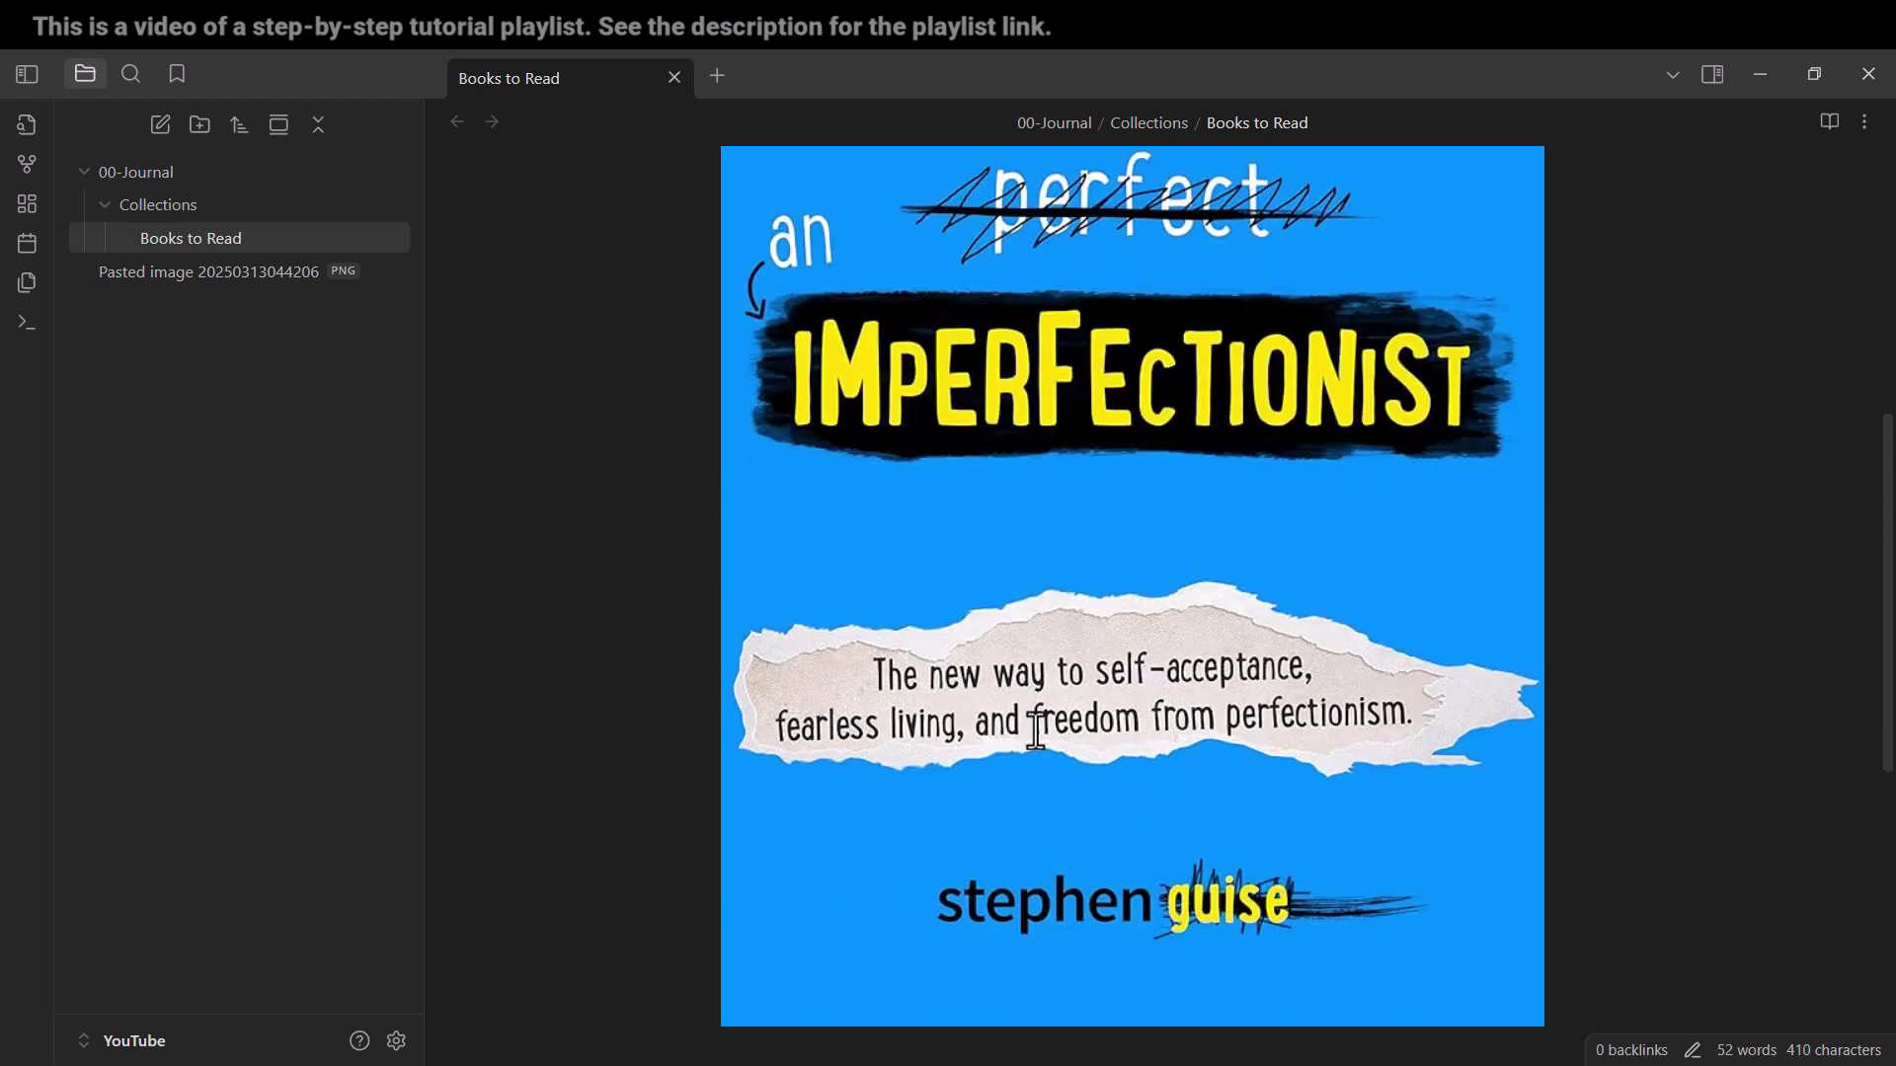
scroll(1079, 719, up, 2)
scroll(1086, 708, up, 2)
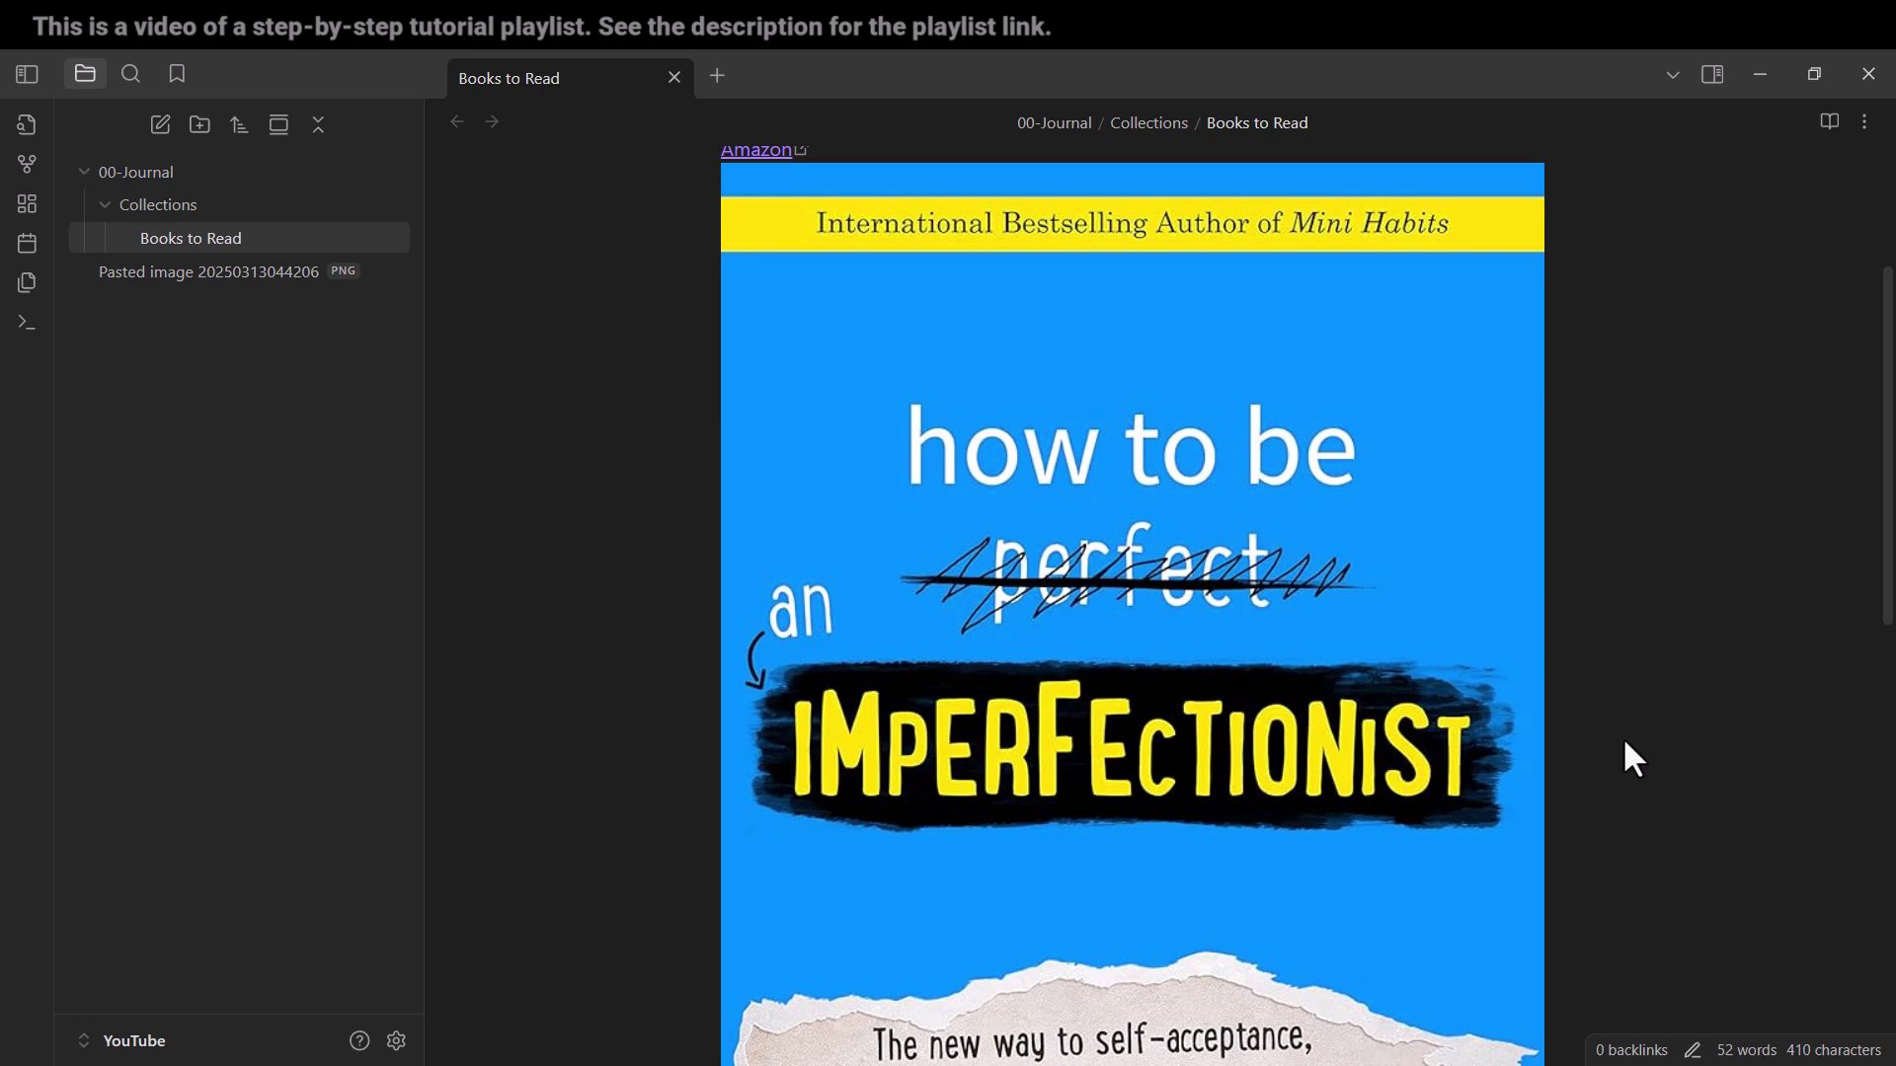
scroll(1630, 740, up, 1)
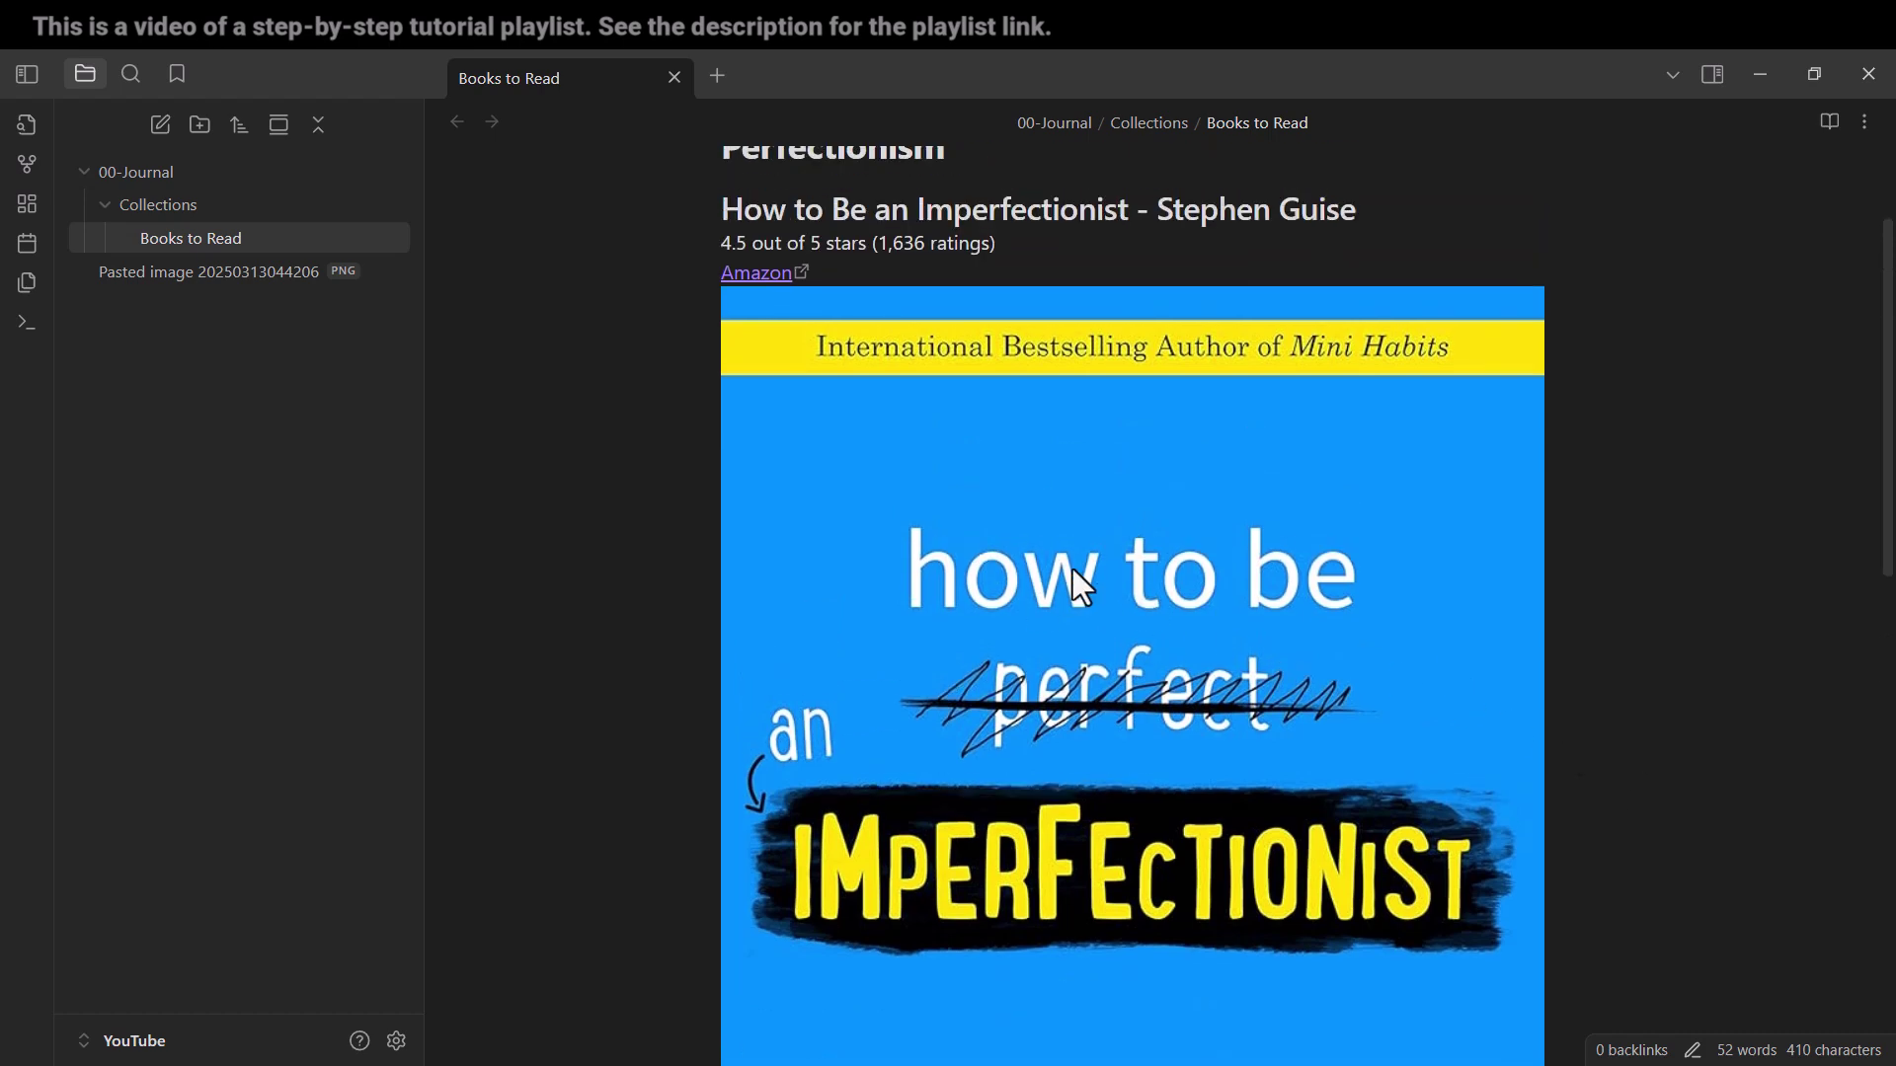
scroll(1138, 618, down, 1)
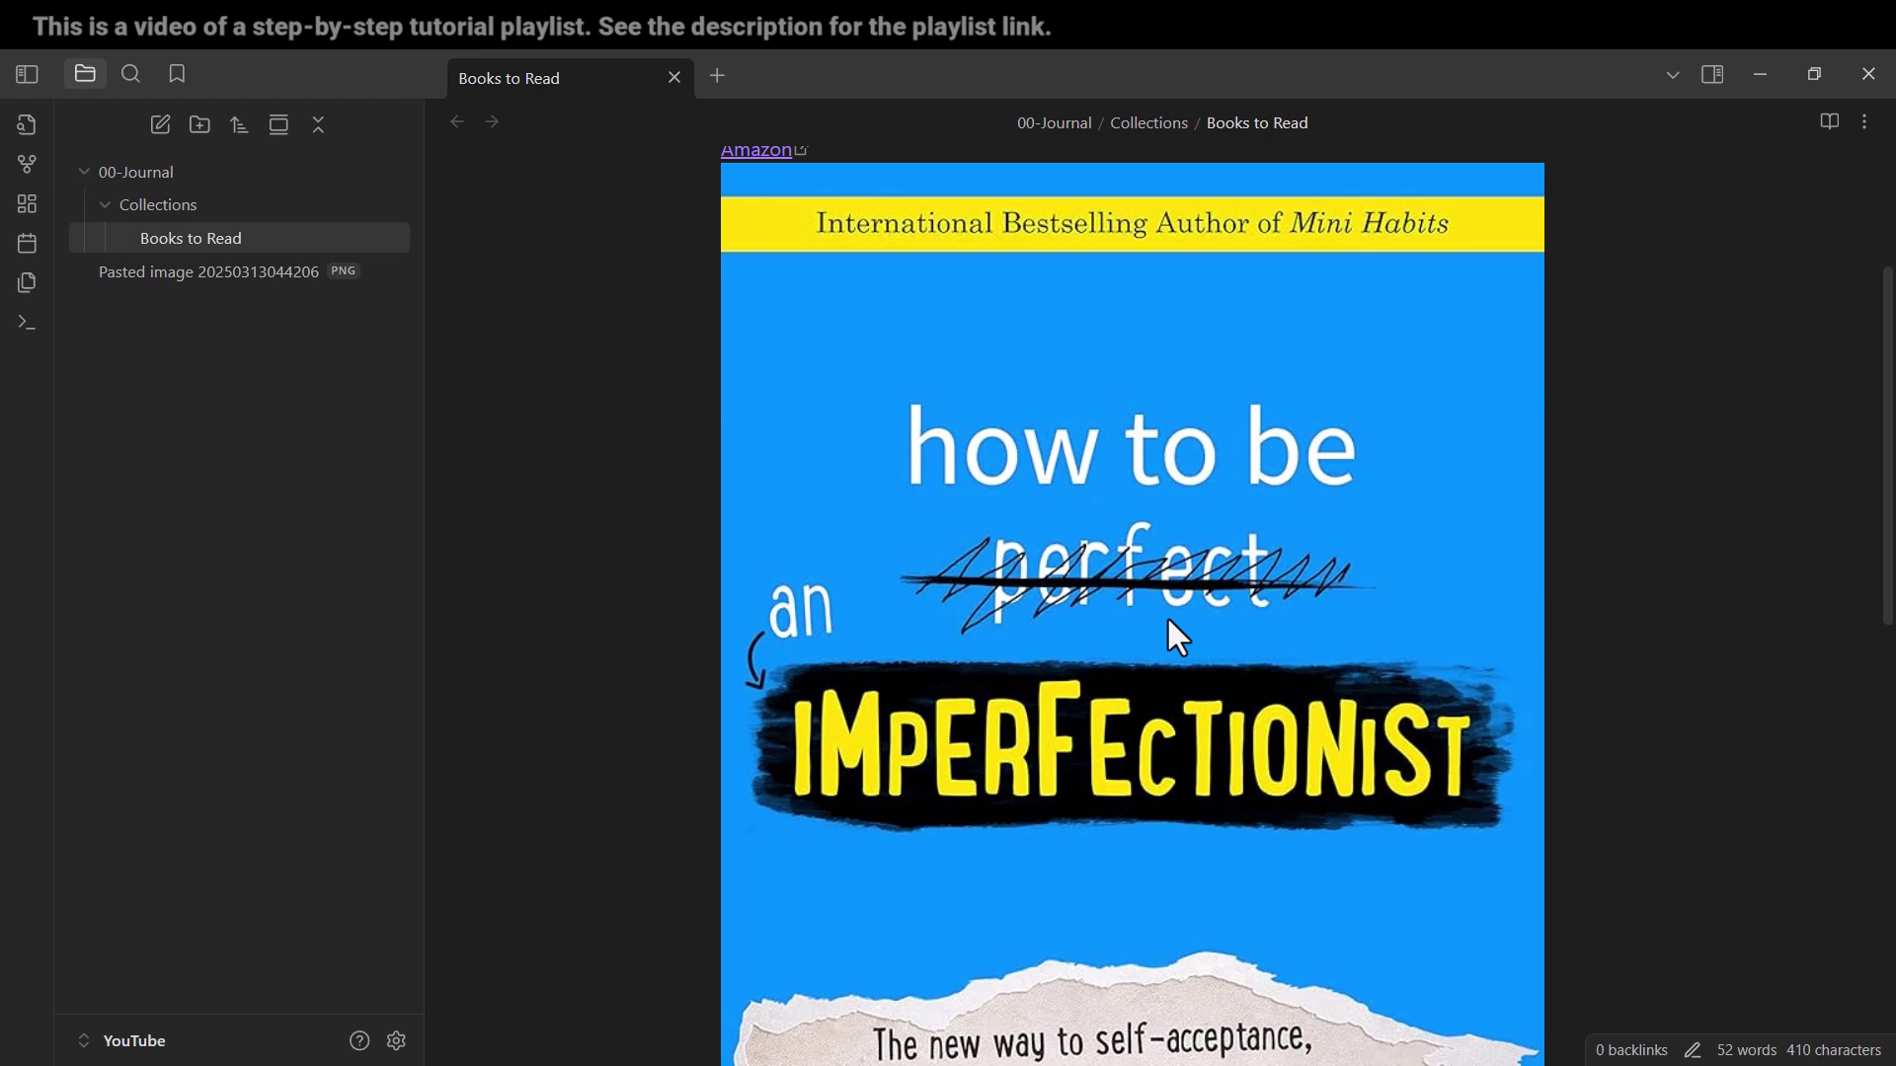
Switch to Chrome and copy the Amazon cover image of Finish from its image search results
scroll(1165, 615, down, 8)
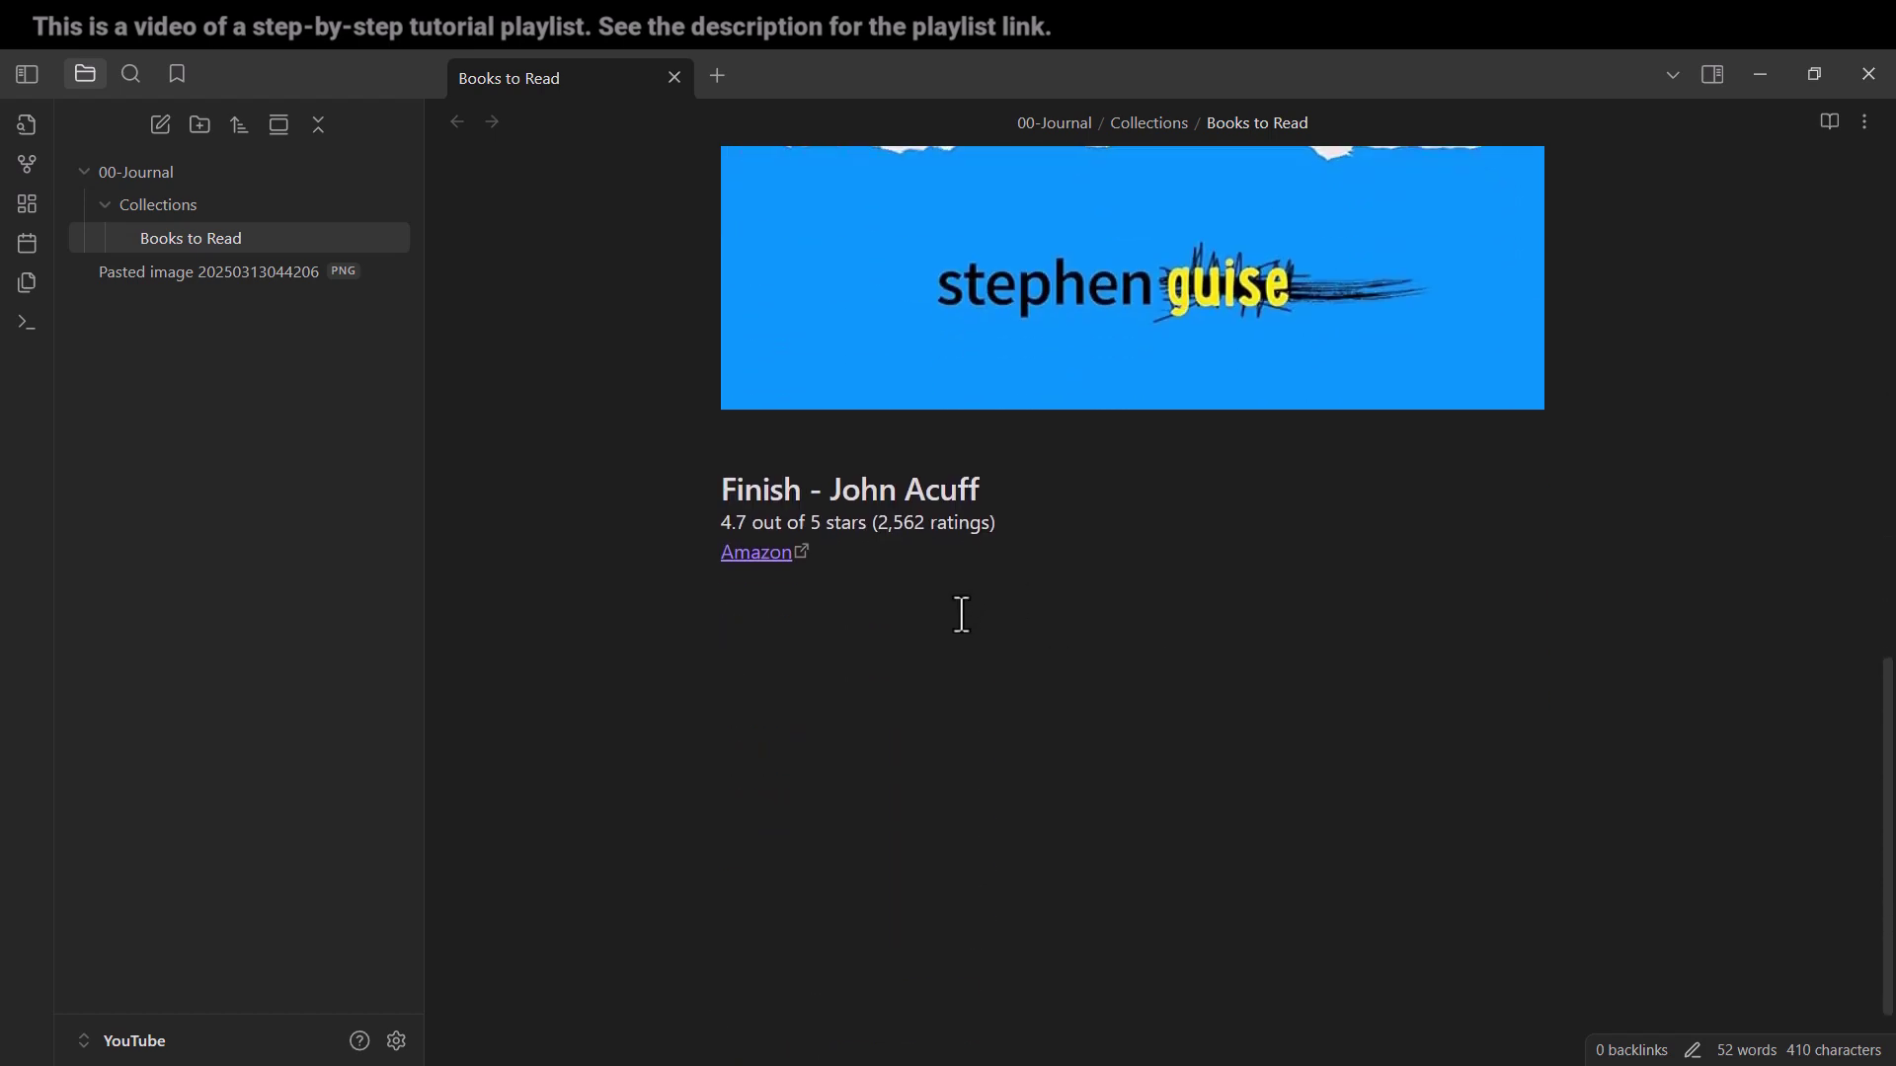
click(1032, 1061)
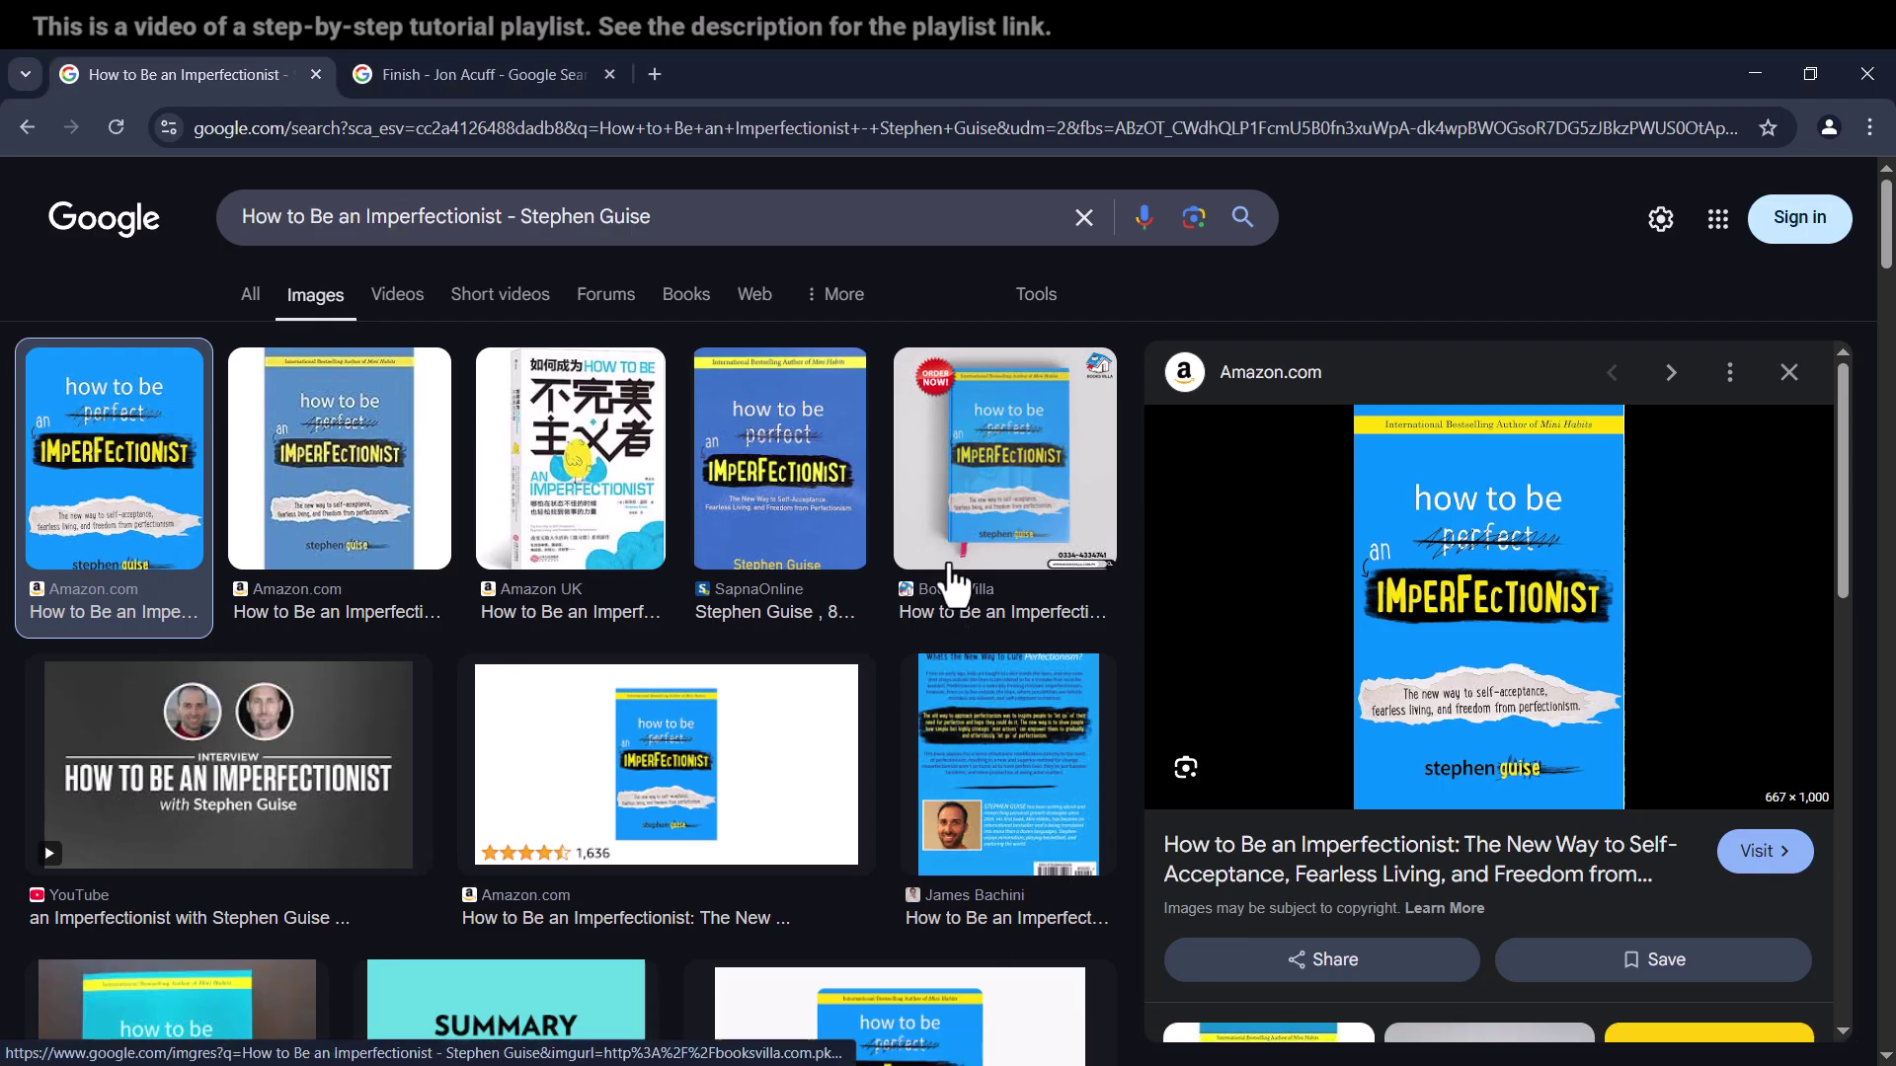
click(474, 74)
right_click(1456, 620)
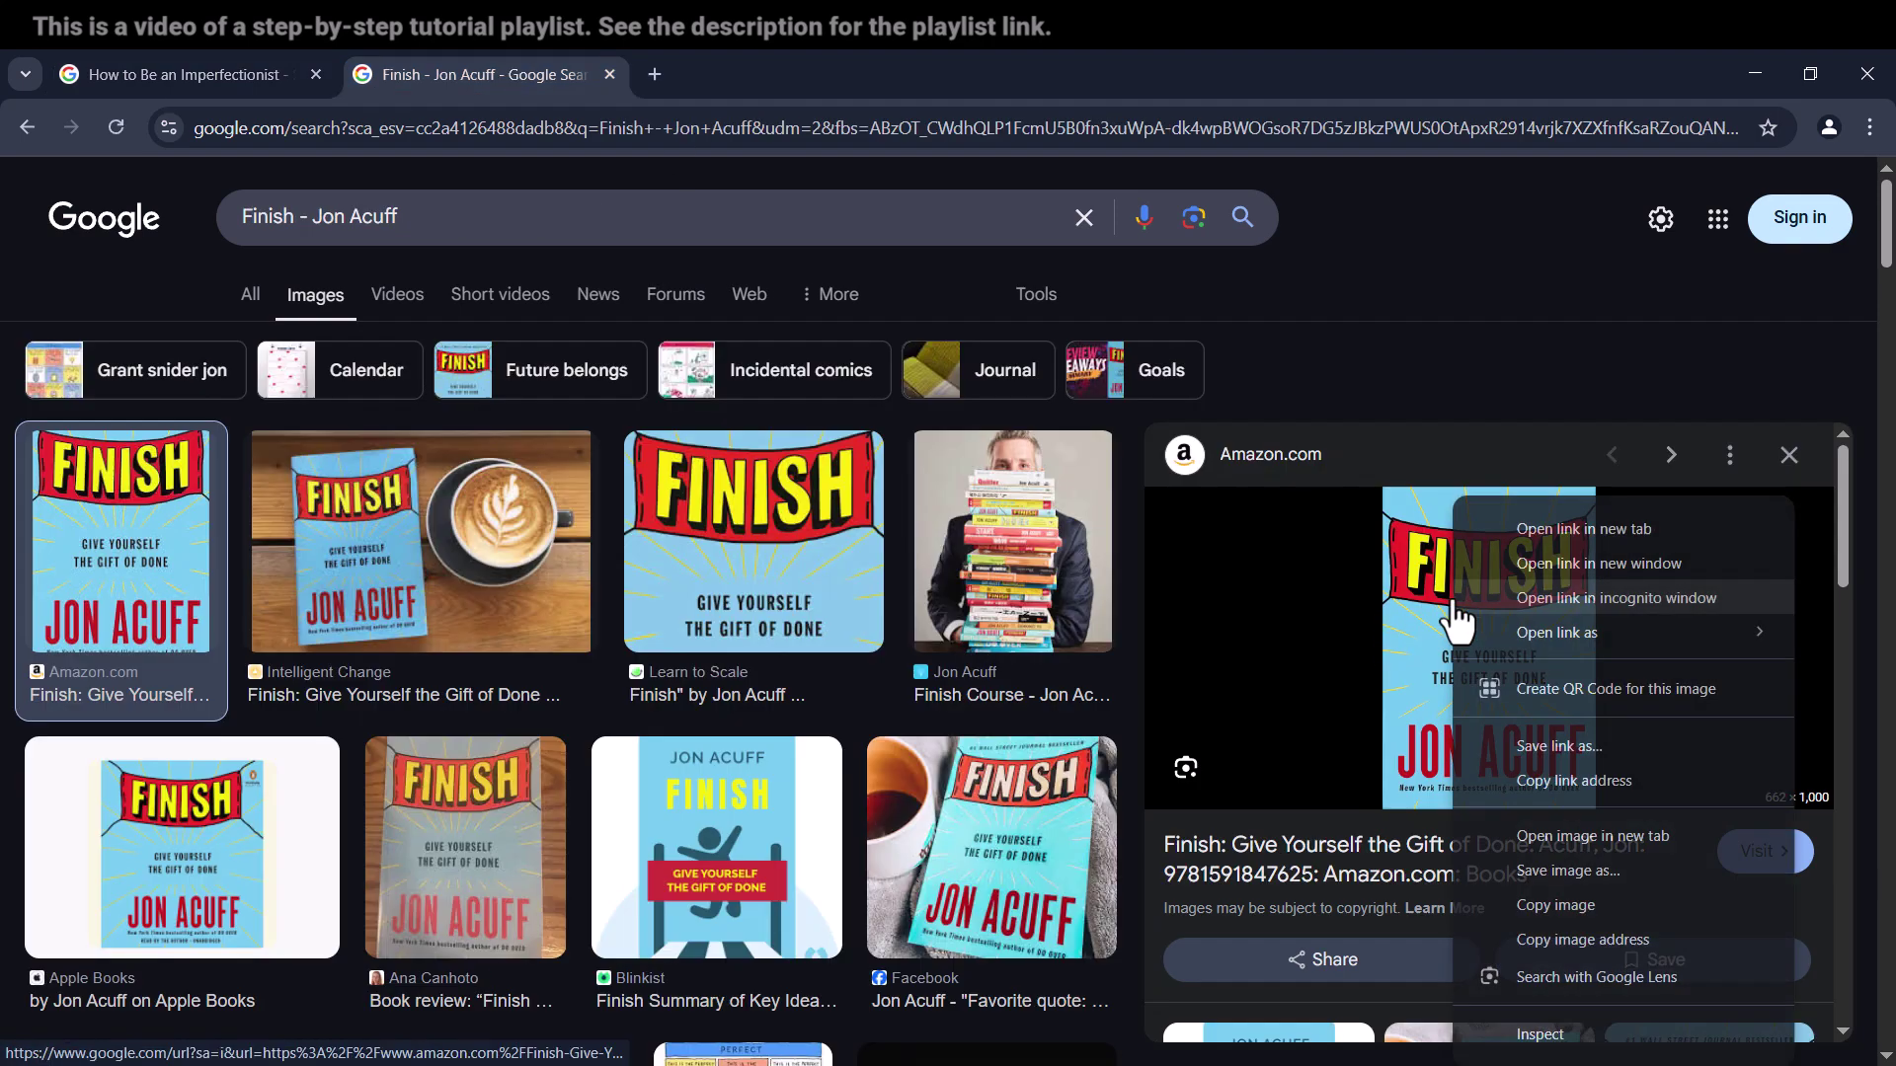
click(1562, 906)
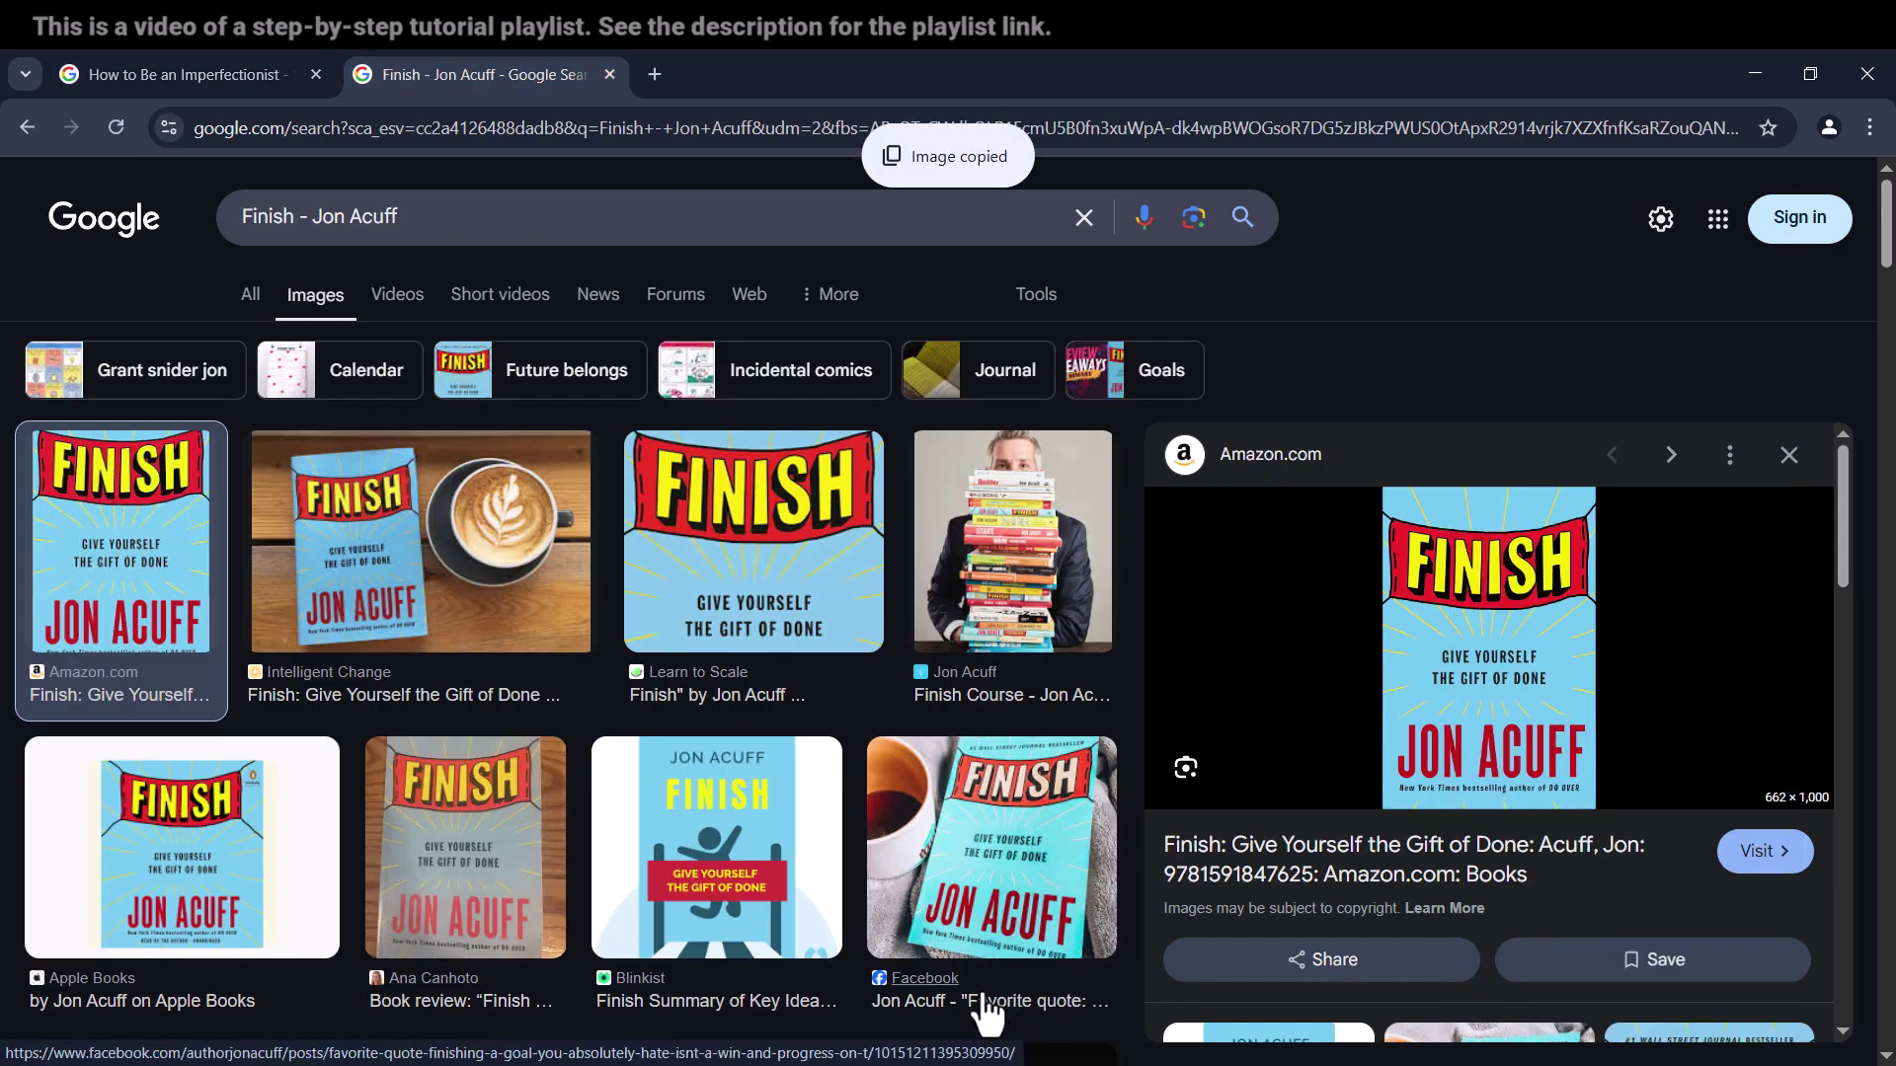
Return to Obsidian, paste the copied cover below the Finish entry's Amazon link, and start a new line after it
click(987, 1057)
key(ctrl+v)
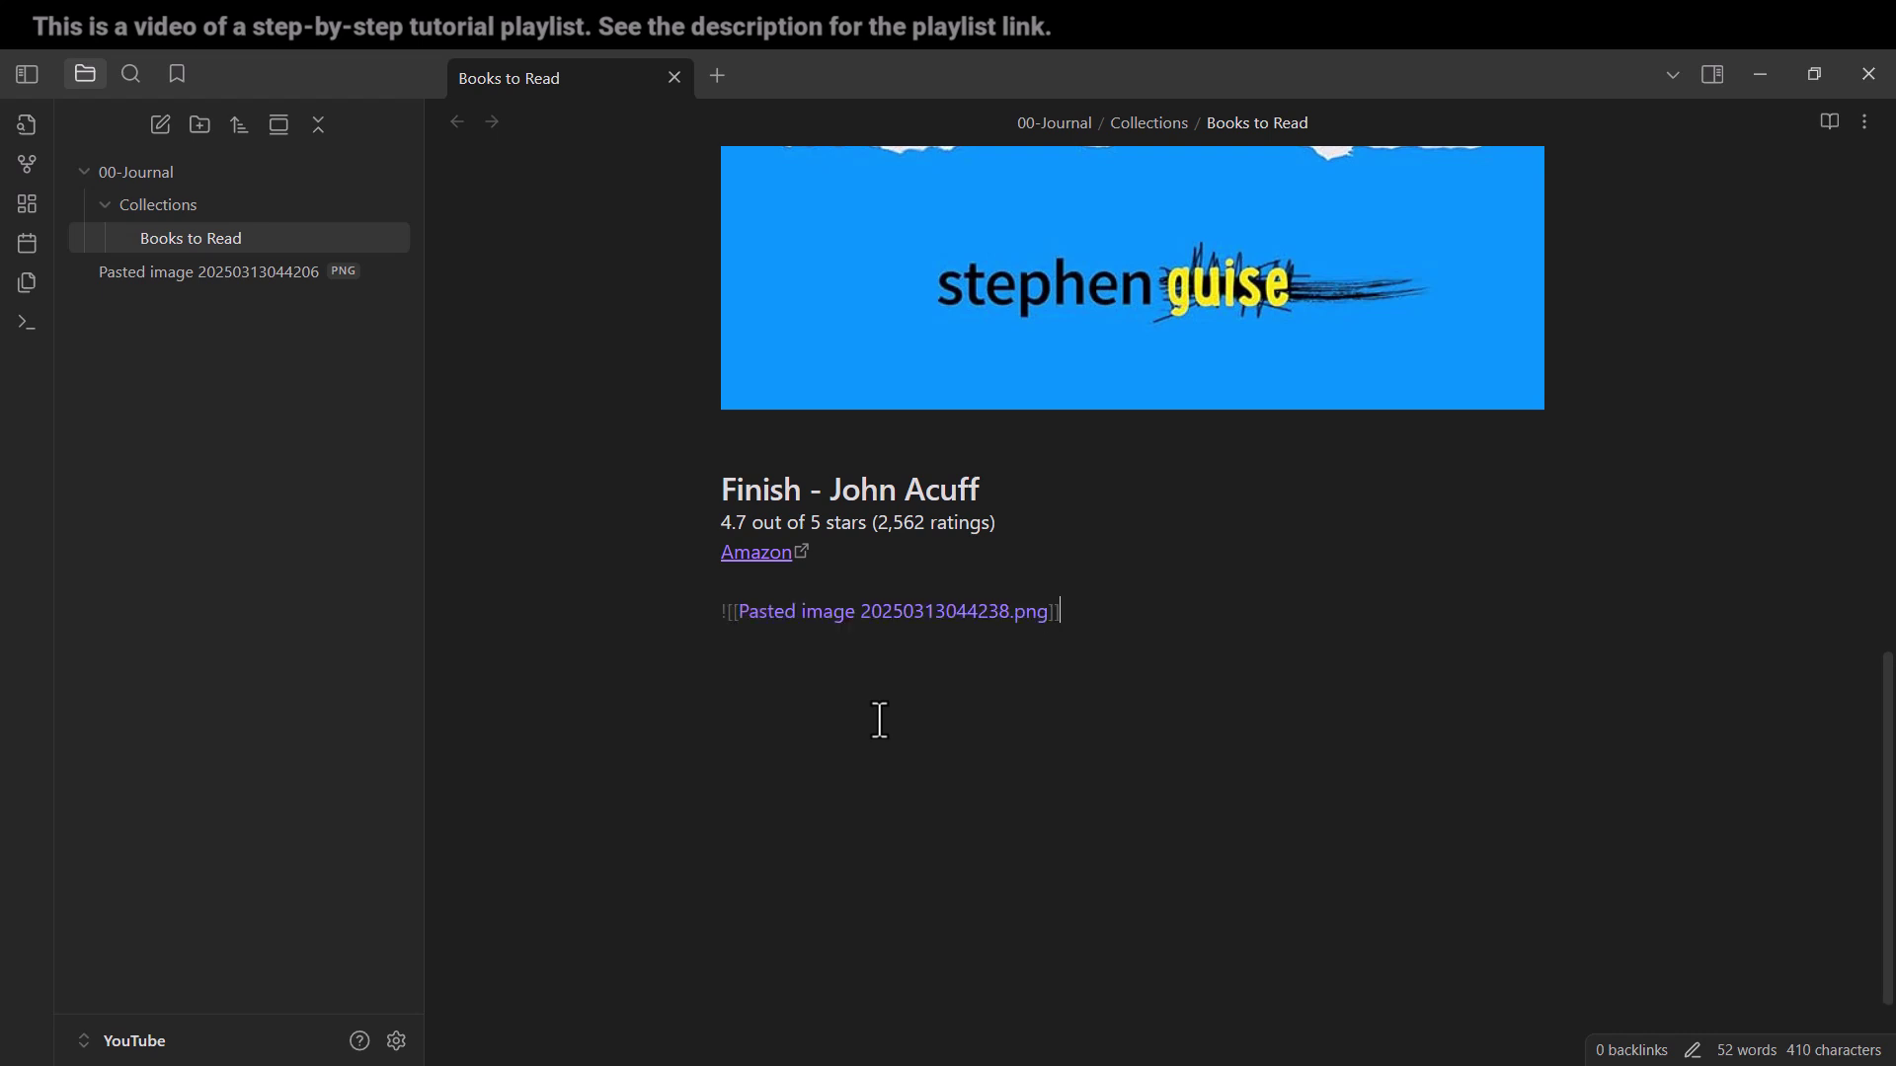
key(Return)
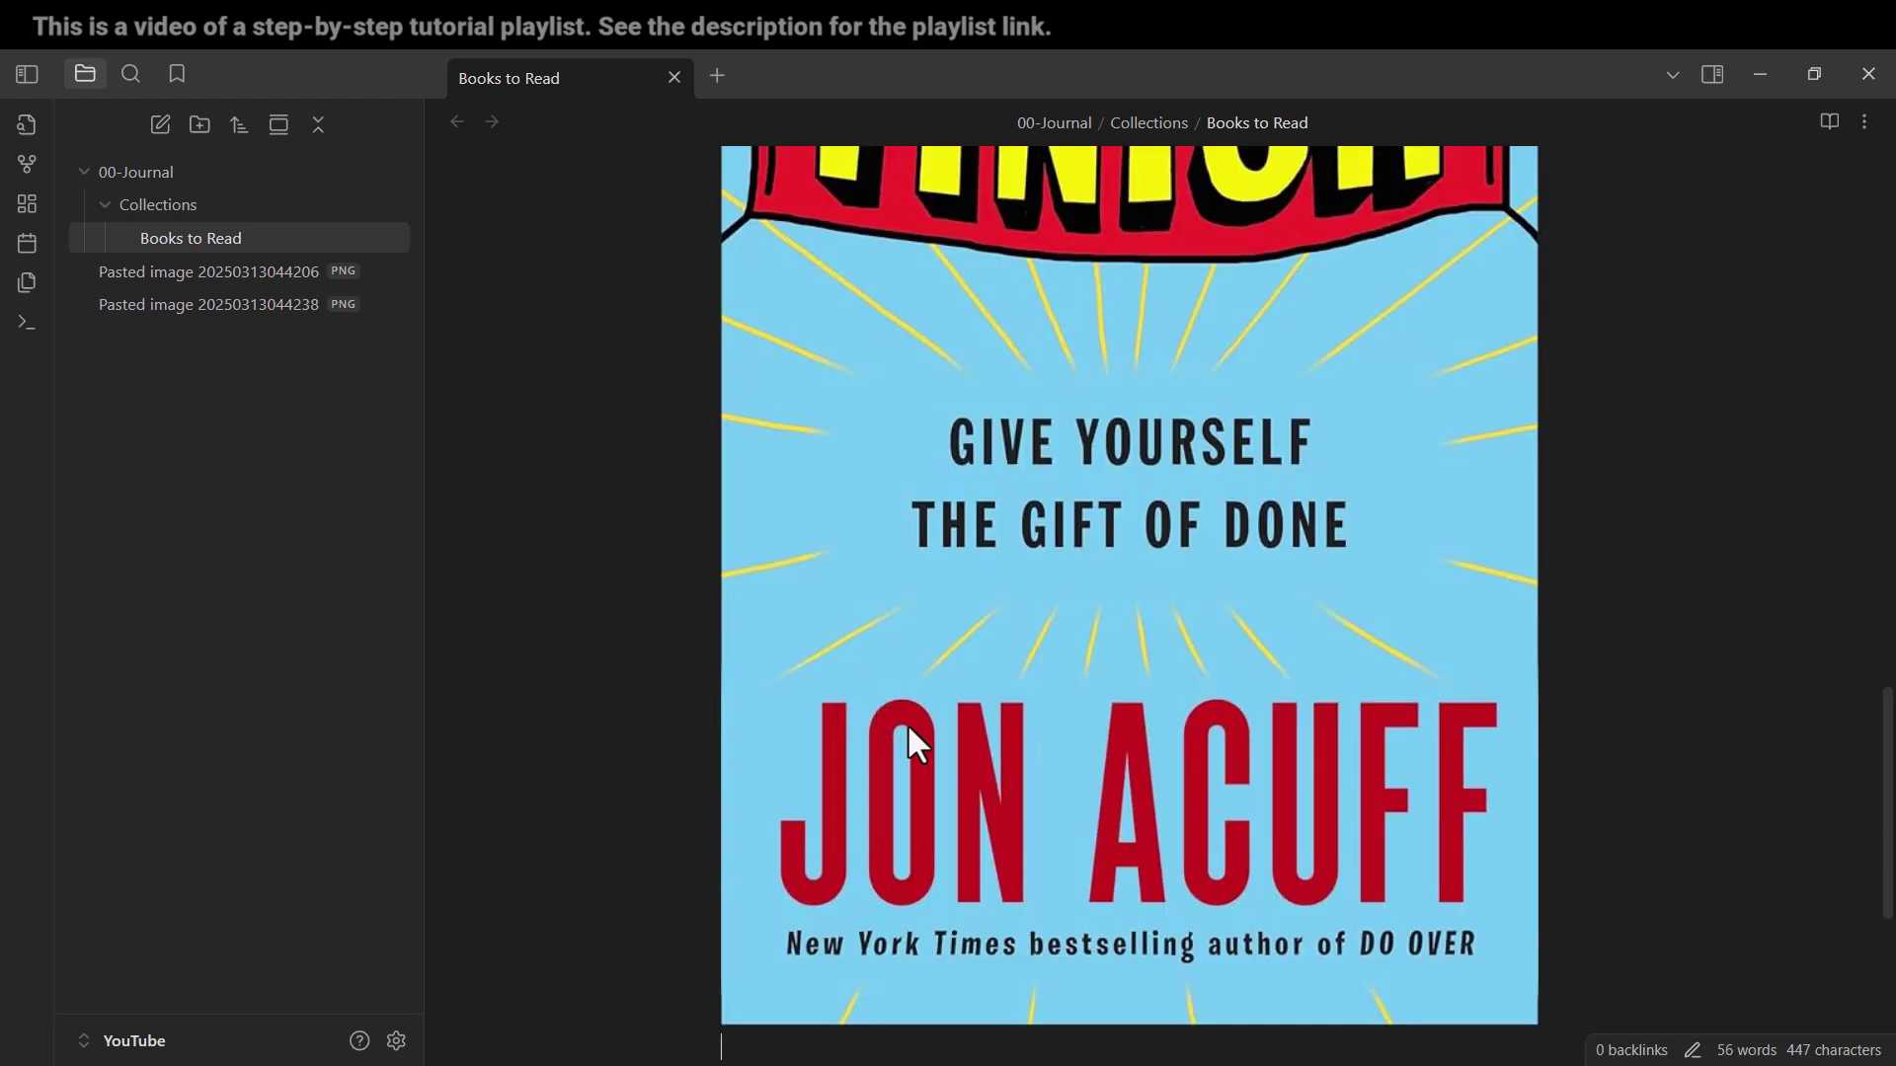
Switch to Chrome and take a cropped screenshot of the Finish cover in the image preview
key(alt+Tab)
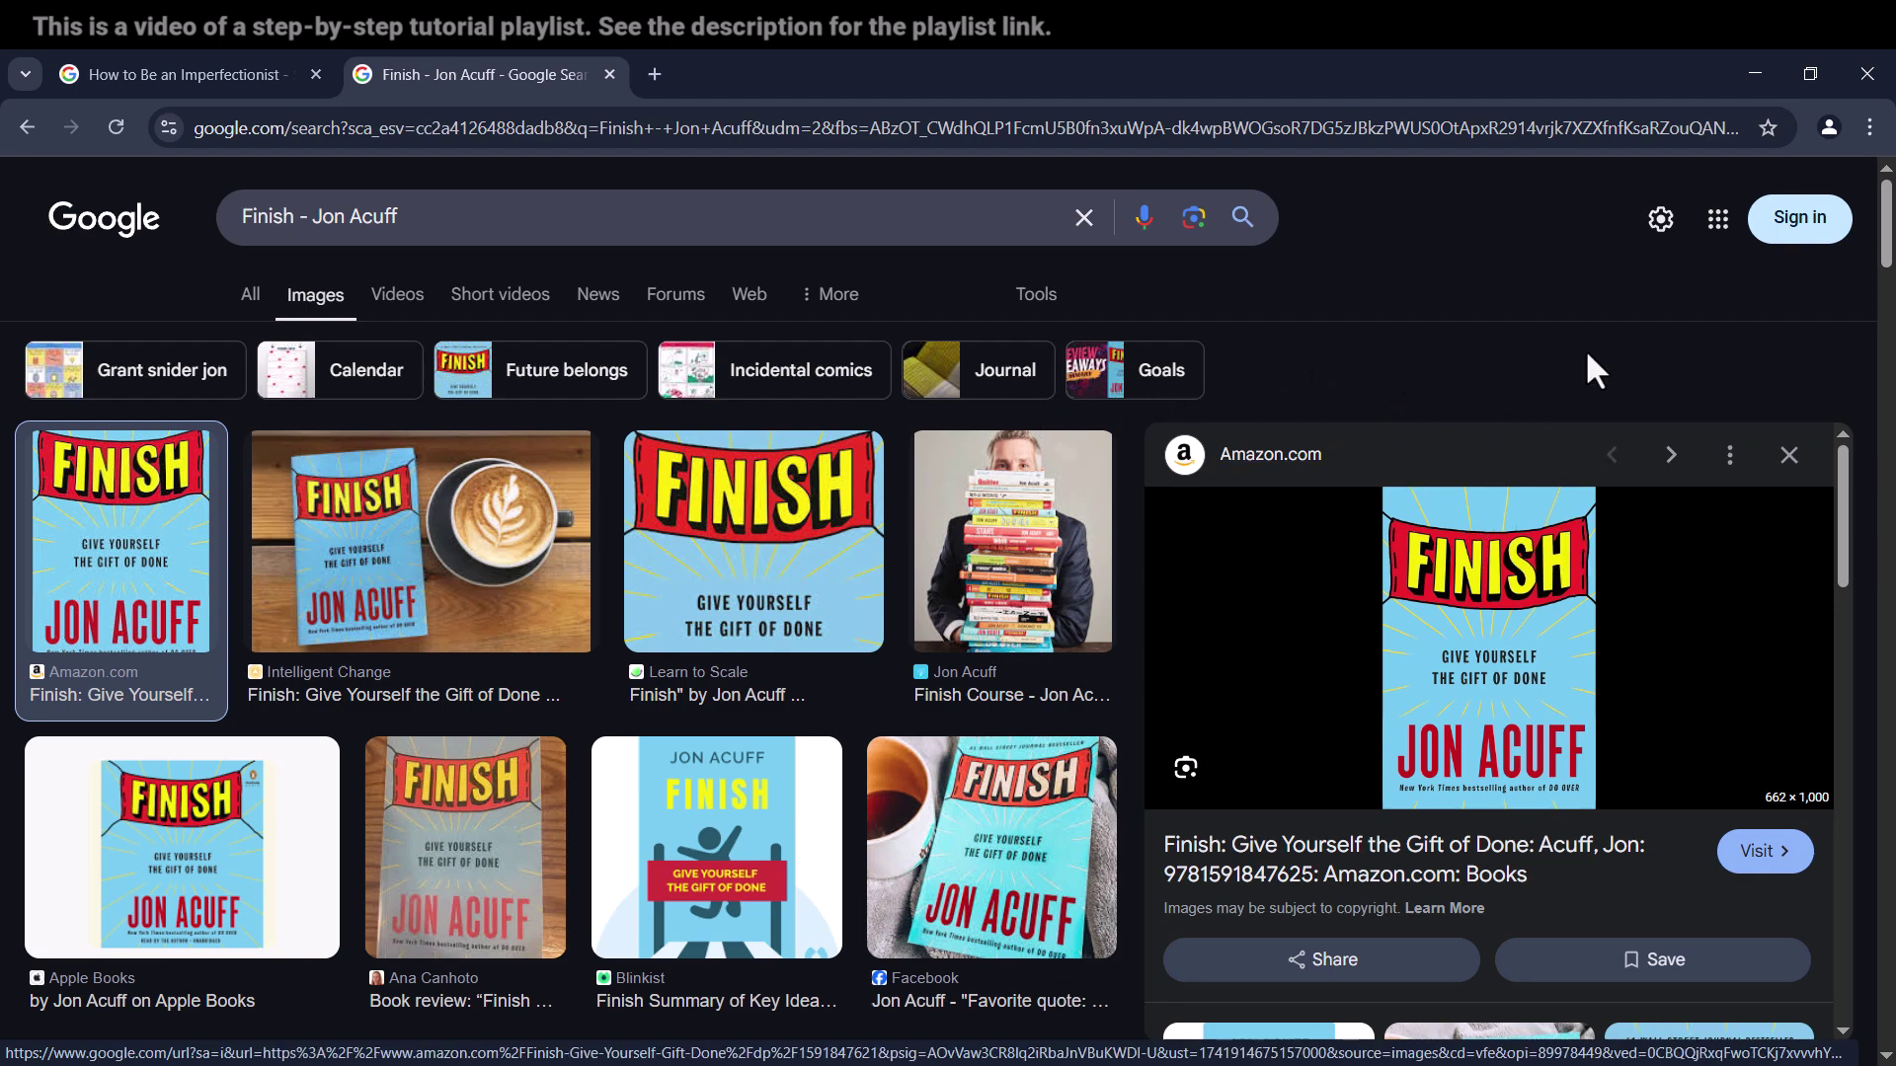
key(super+shift+s)
drag(1606, 476, 1380, 810)
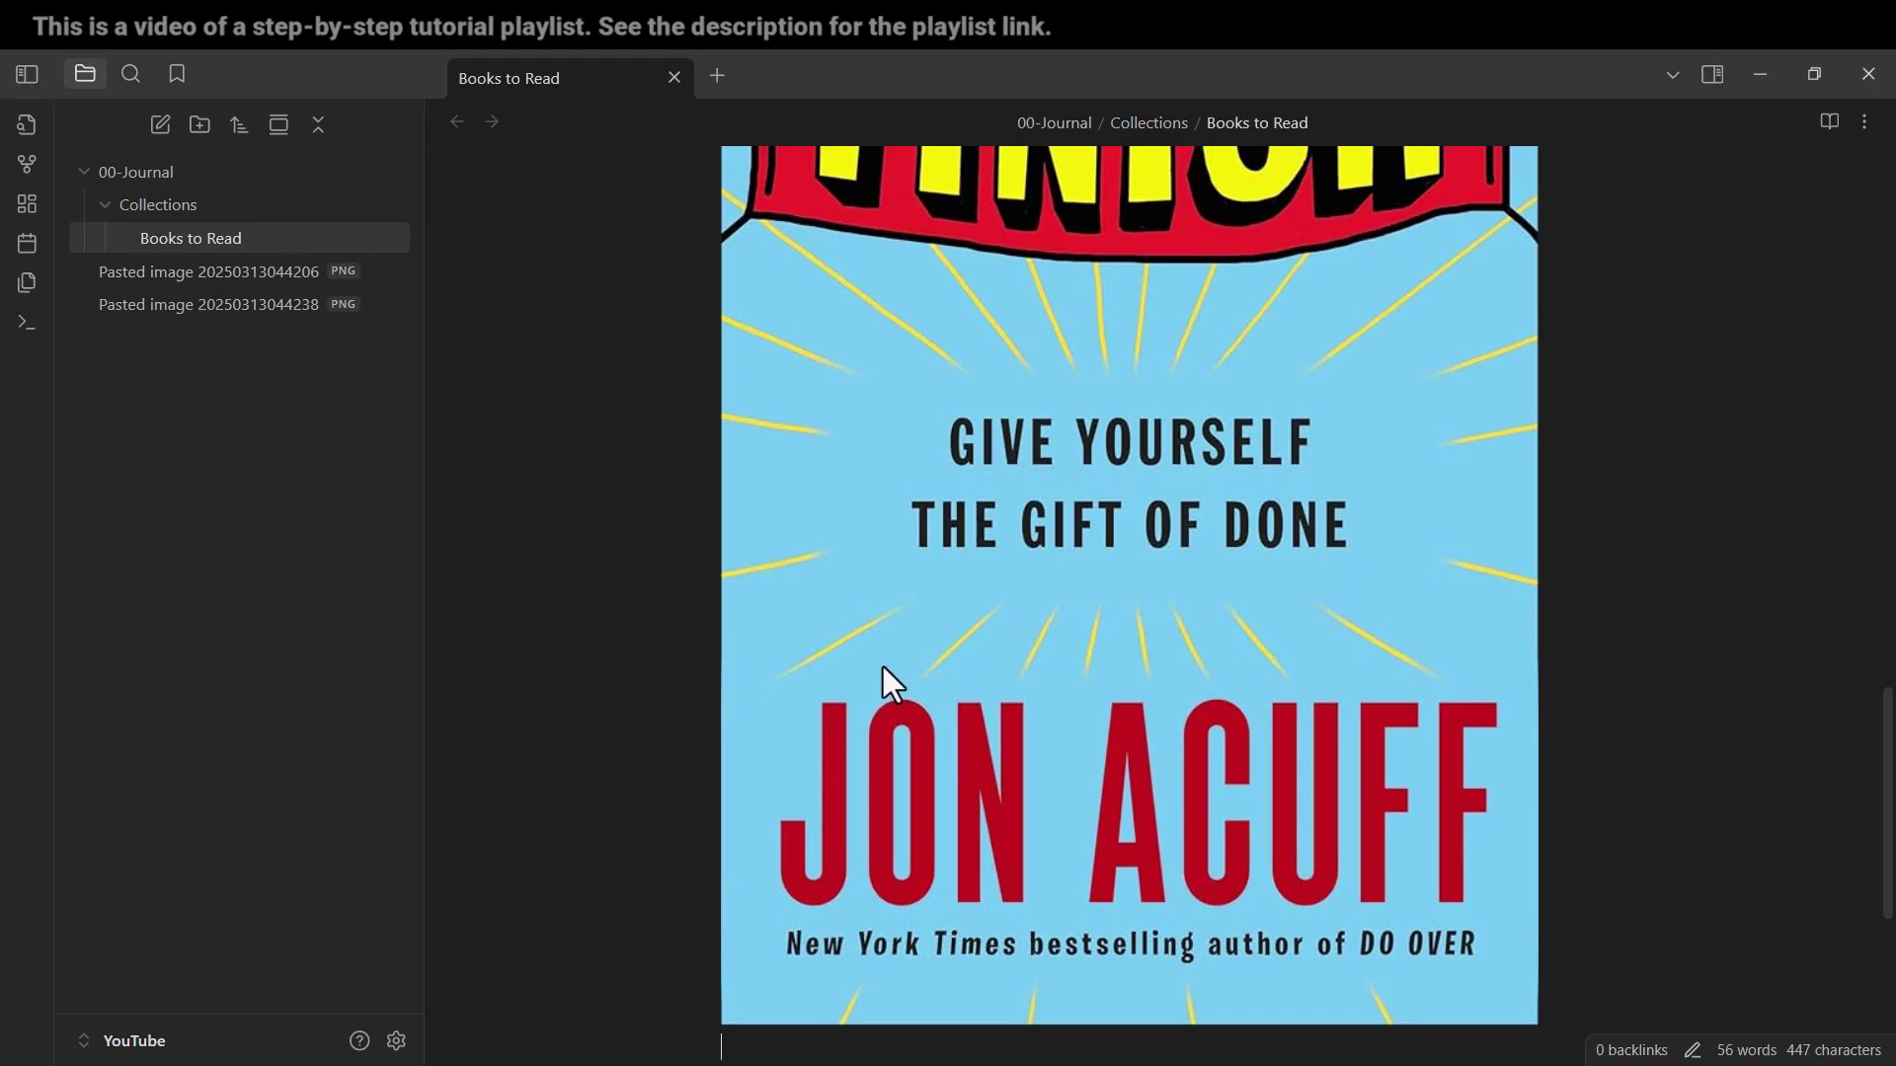
Return to Obsidian and paste the cover screenshot beneath the full-size Finish cover, with a new line after it
scroll(883, 664, down, 3)
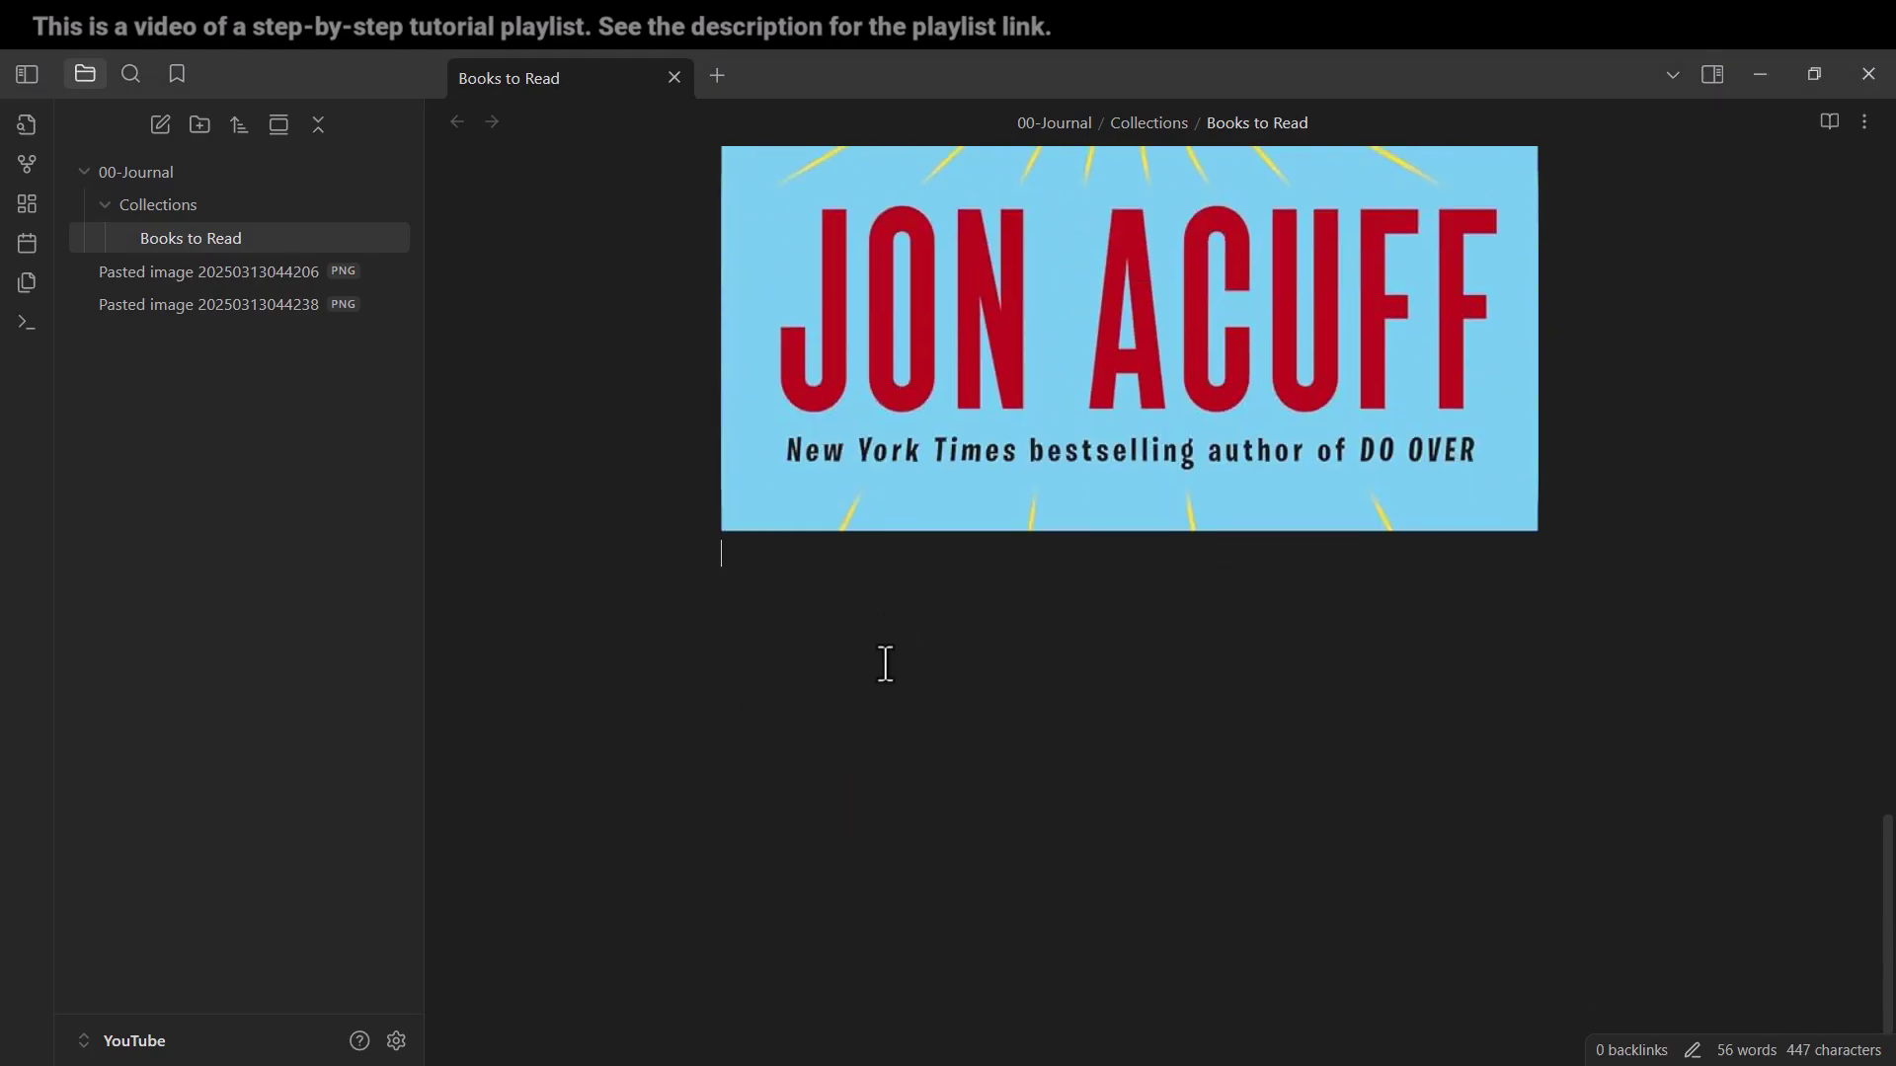
key(ctrl+v)
key(Return)
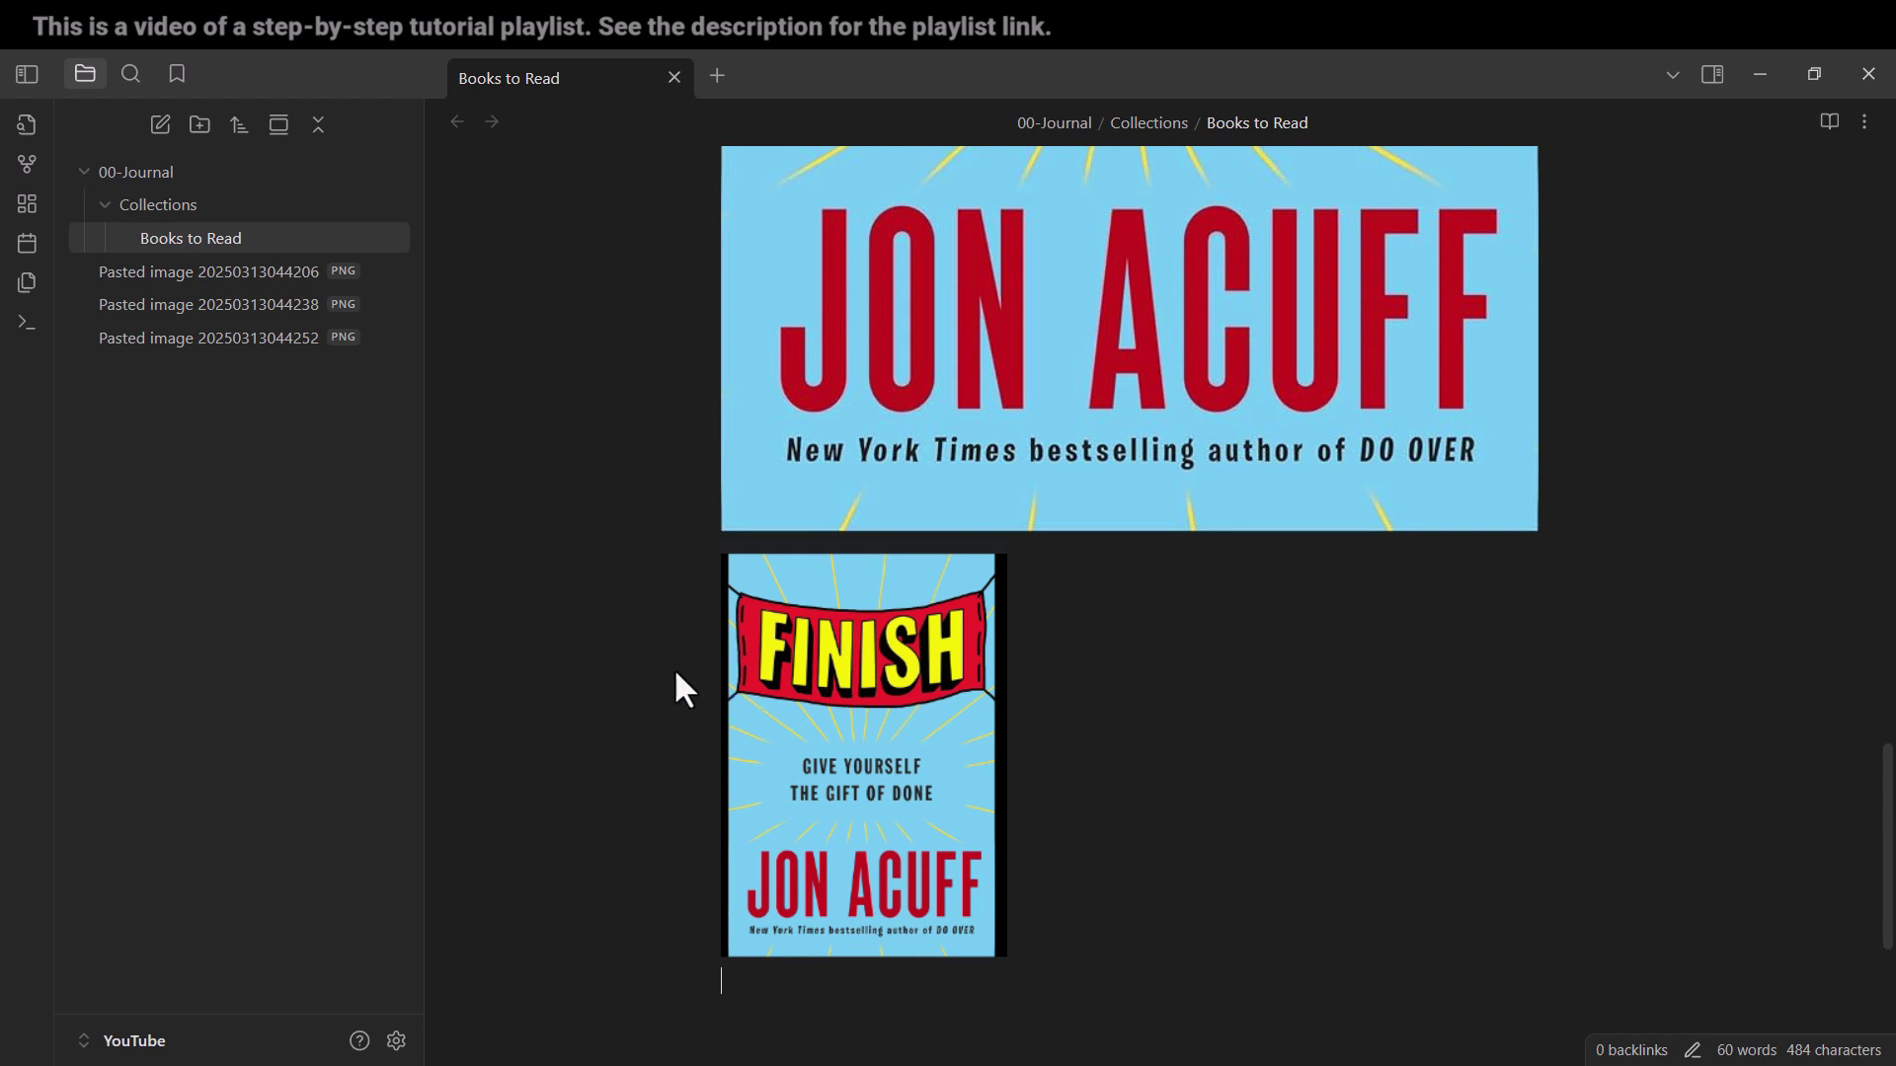
scroll(674, 672, down, 1)
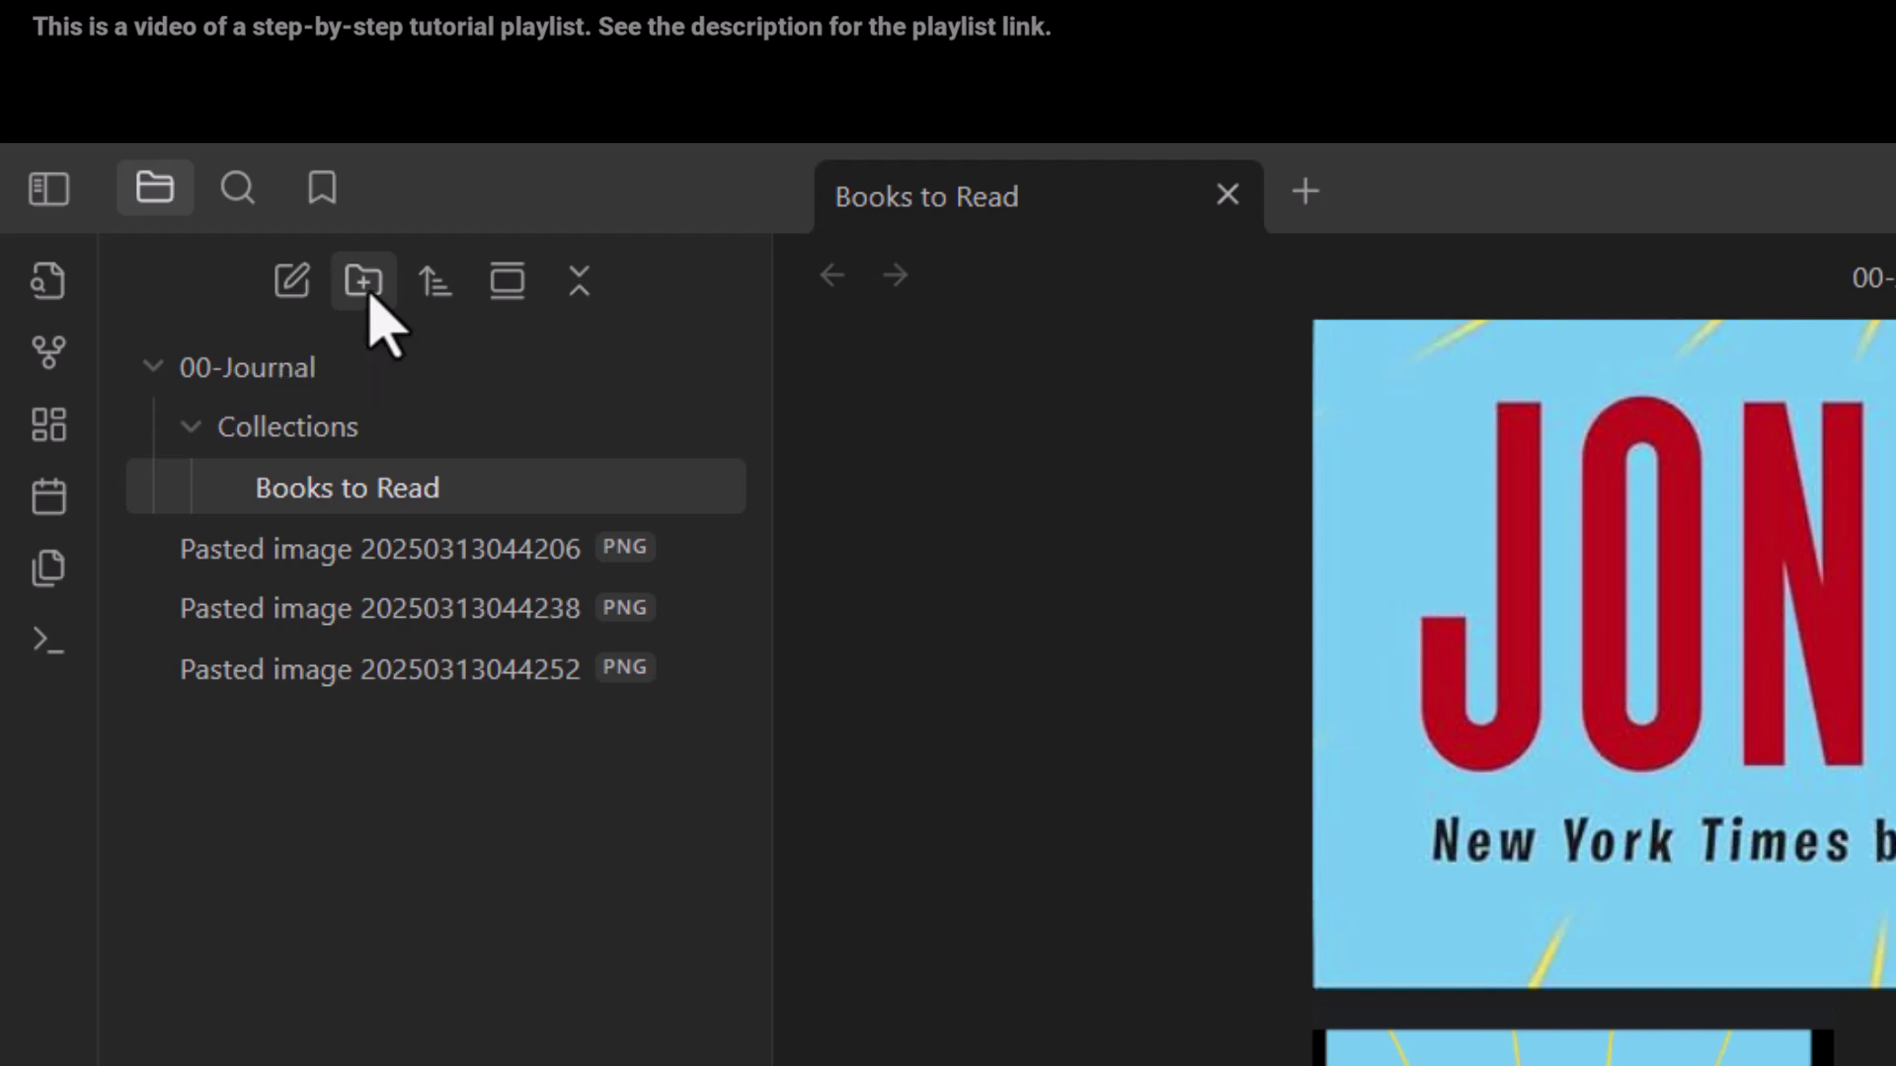
Create a new folder named Assets at the root of the vault
click(372, 298)
text(A)
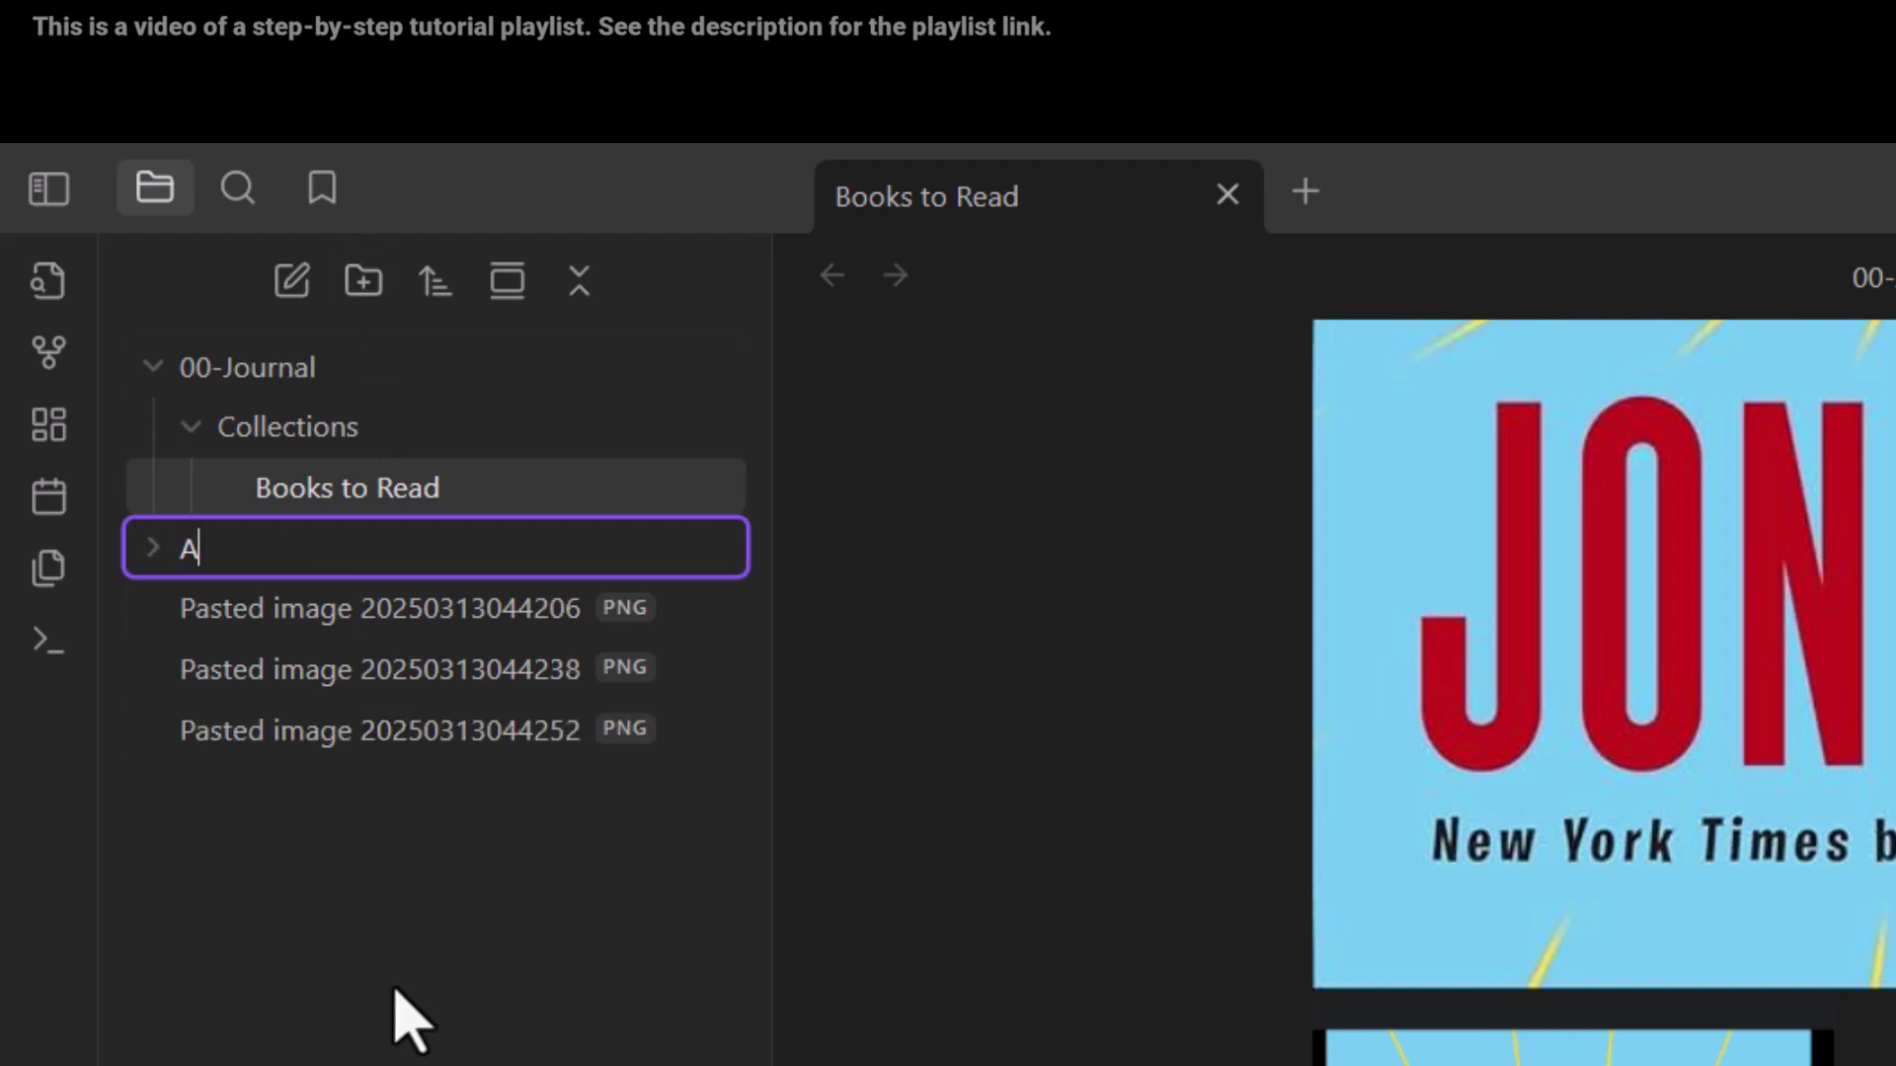
text(ssets)
key(Return)
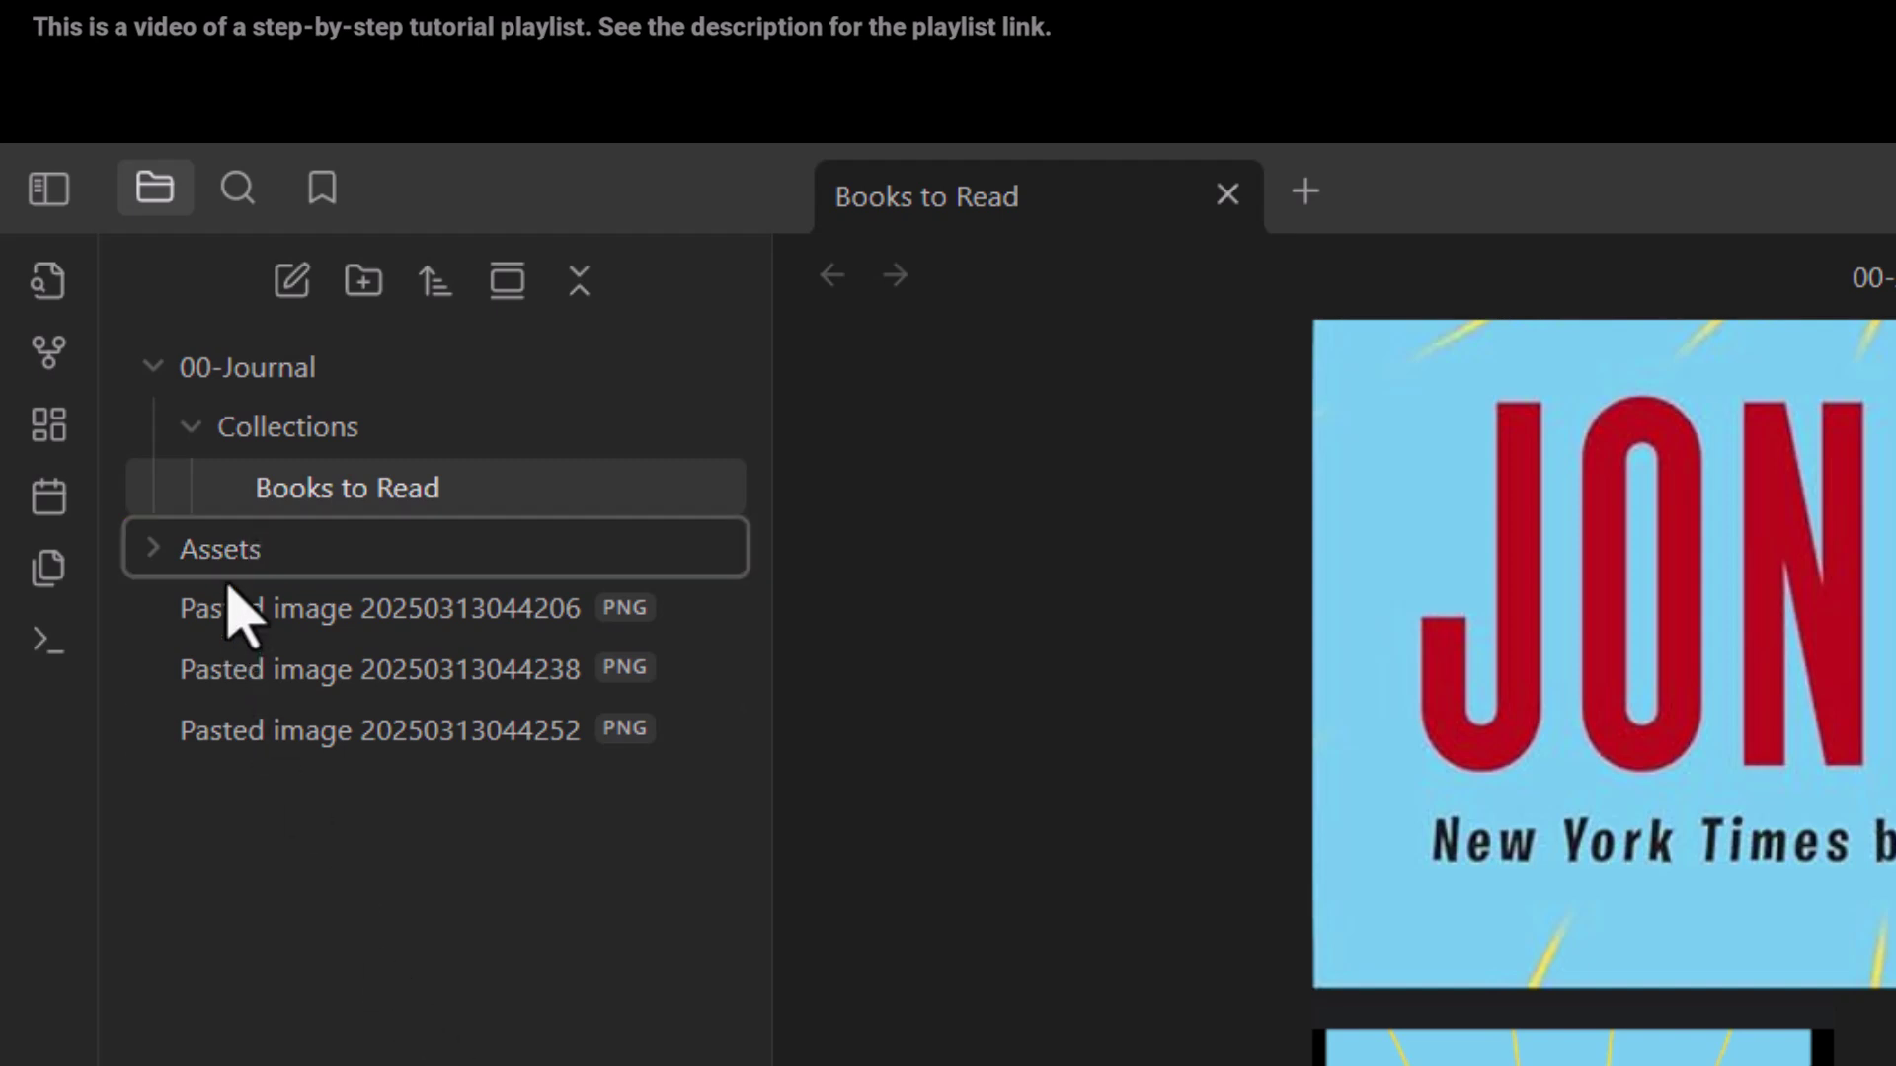
Create a subfolder named Attachments inside the Assets folder
right_click(227, 550)
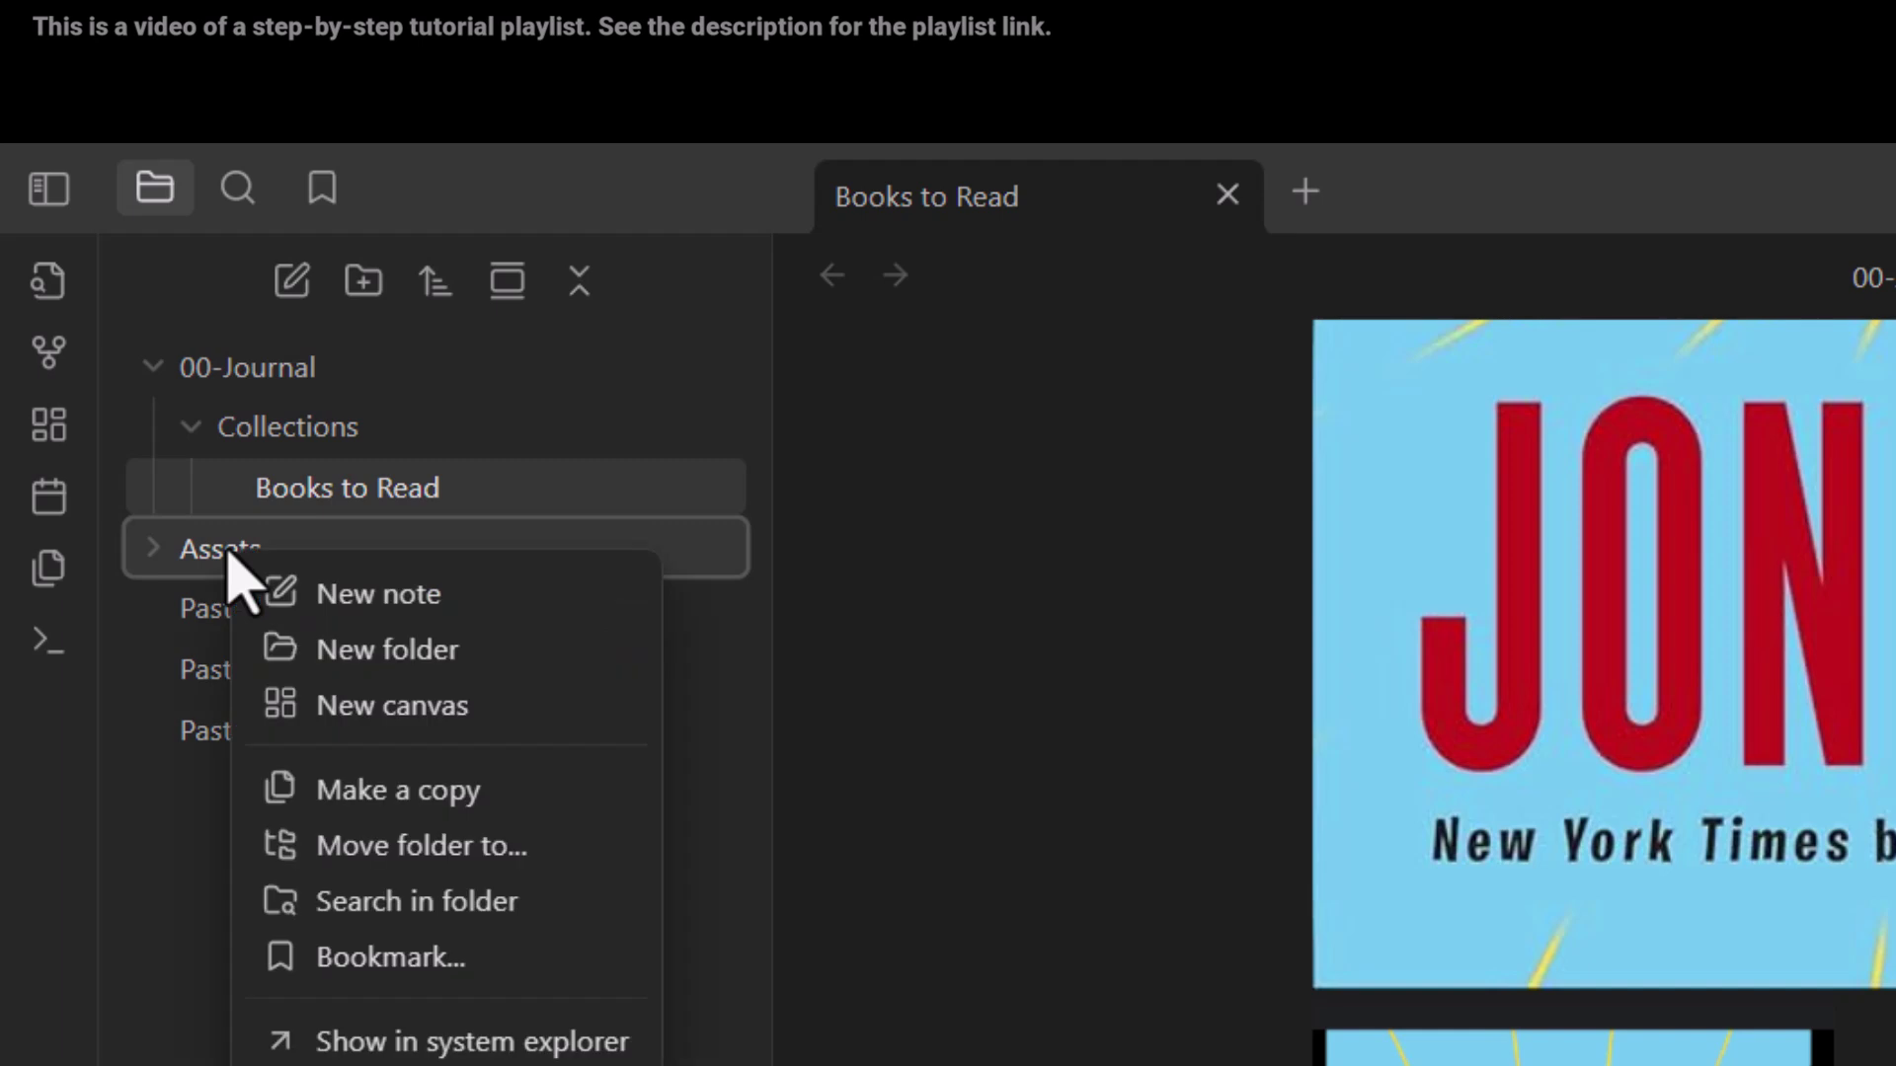
click(391, 655)
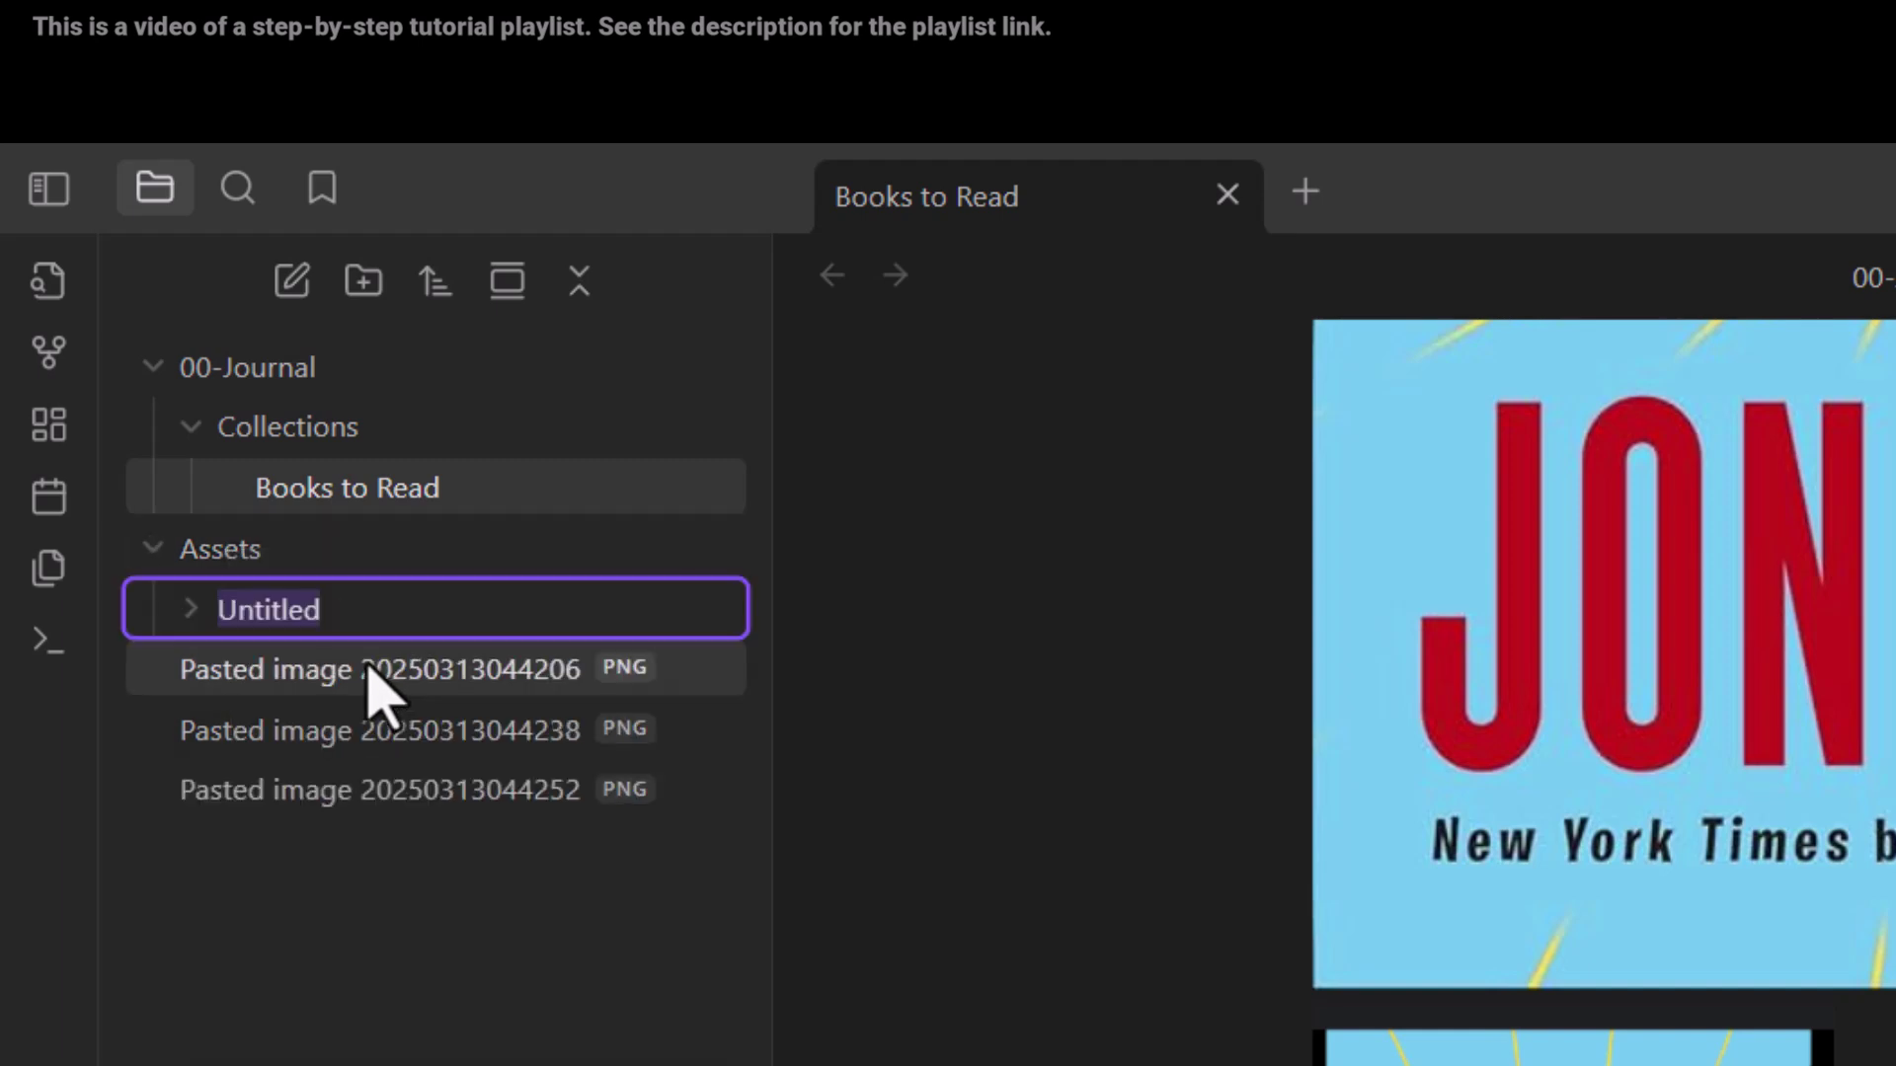
text(Att)
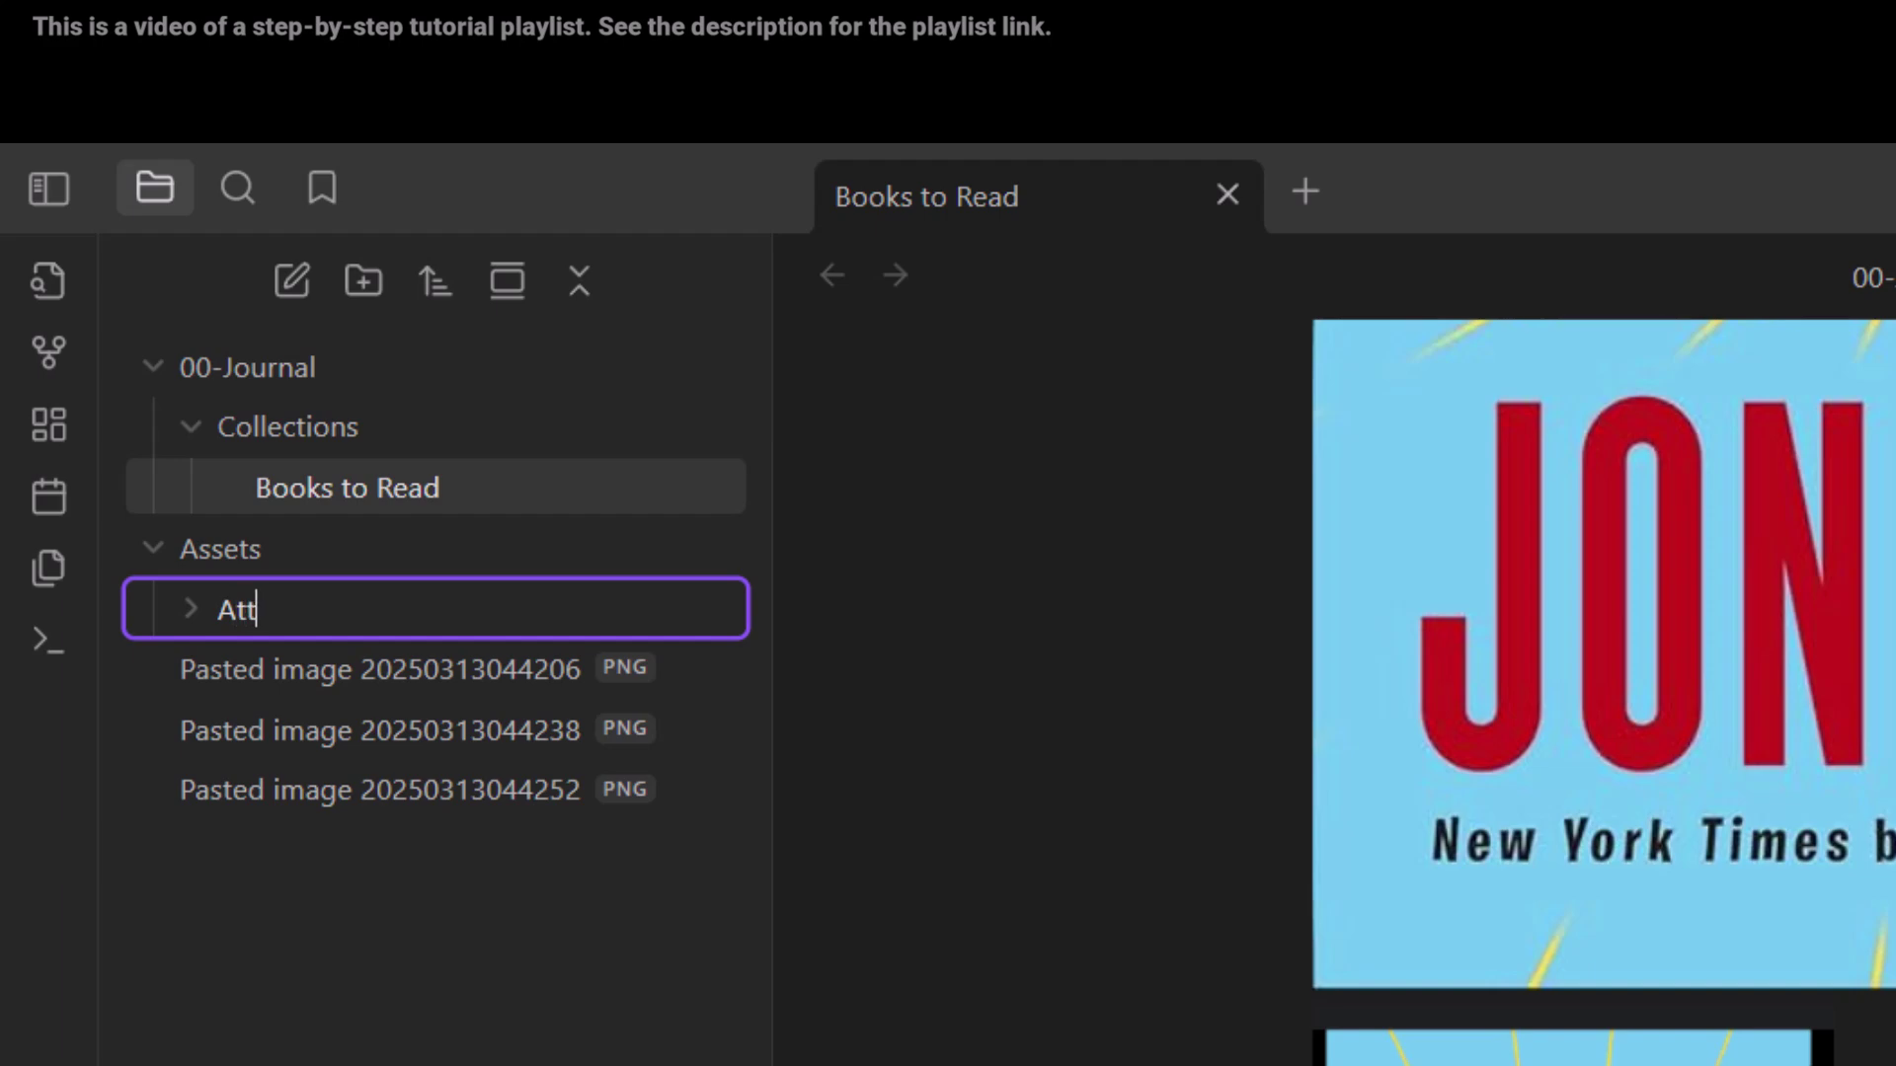
text(achments)
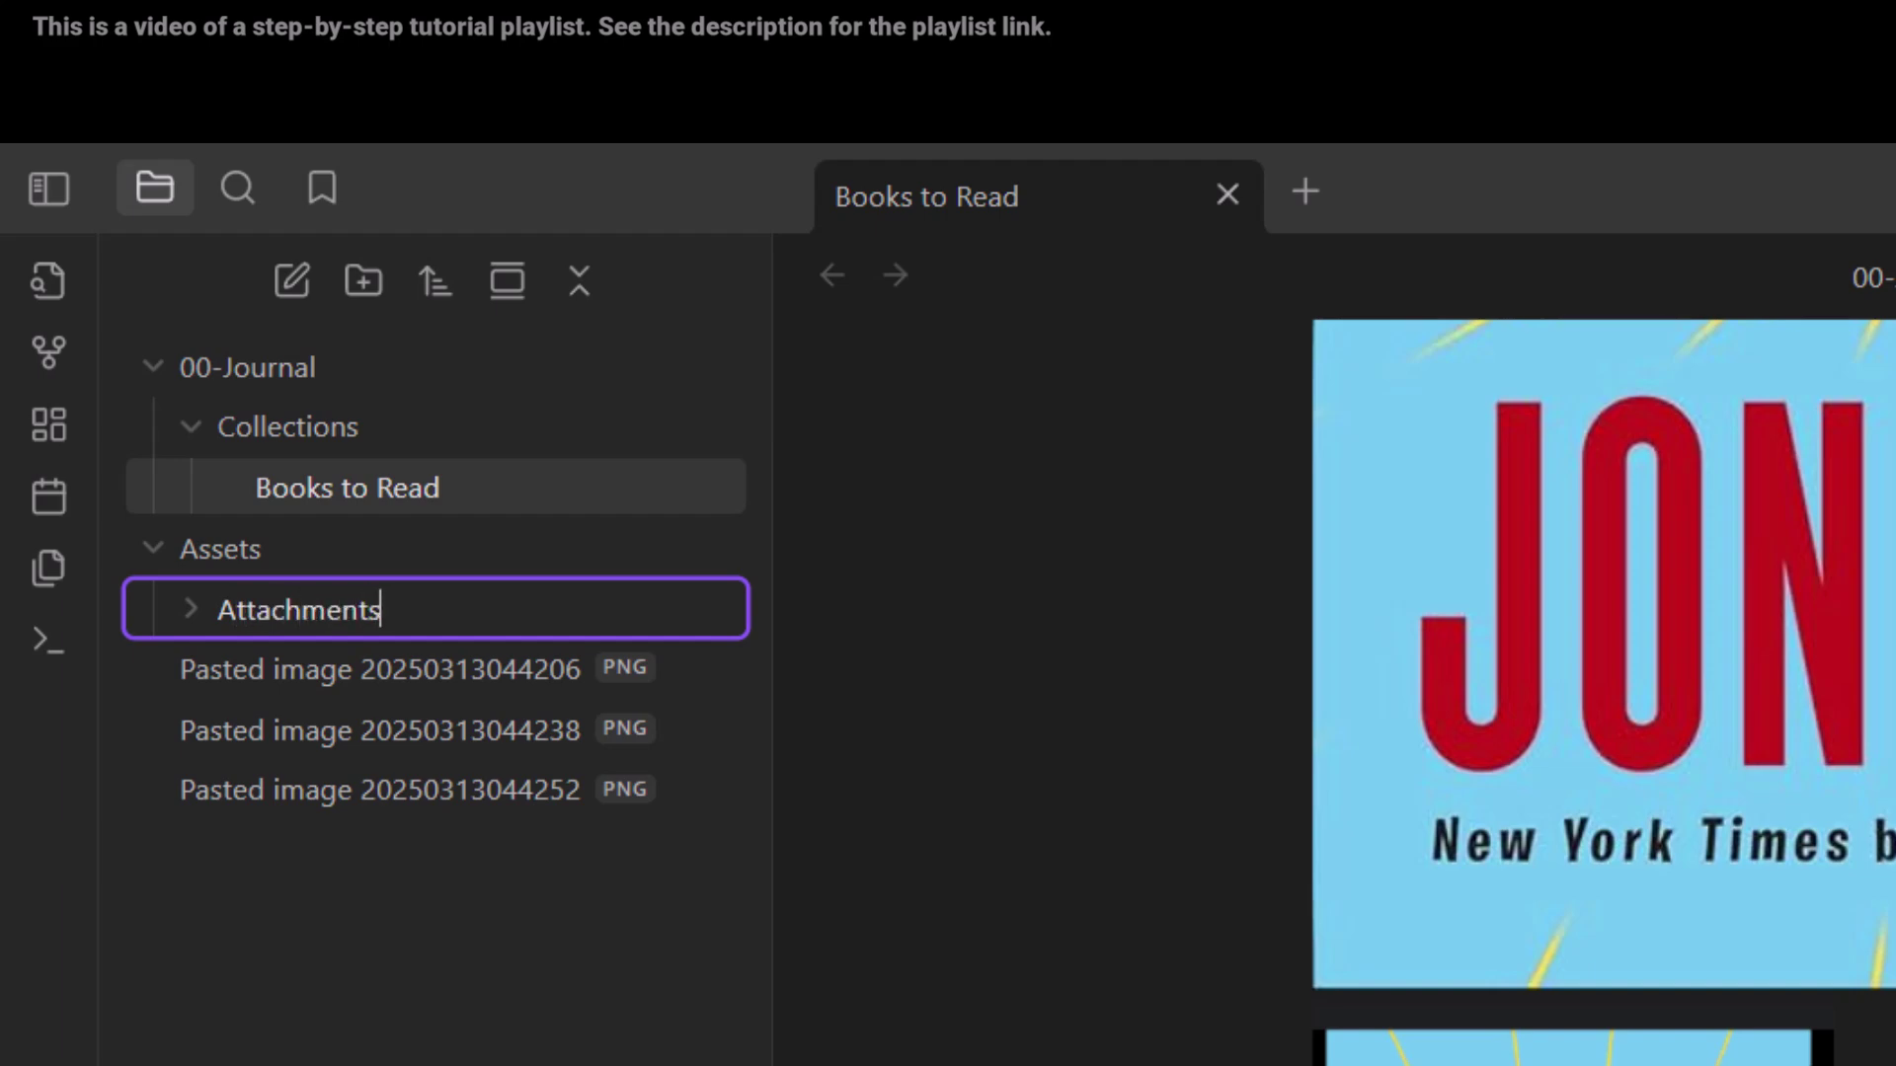
key(Return)
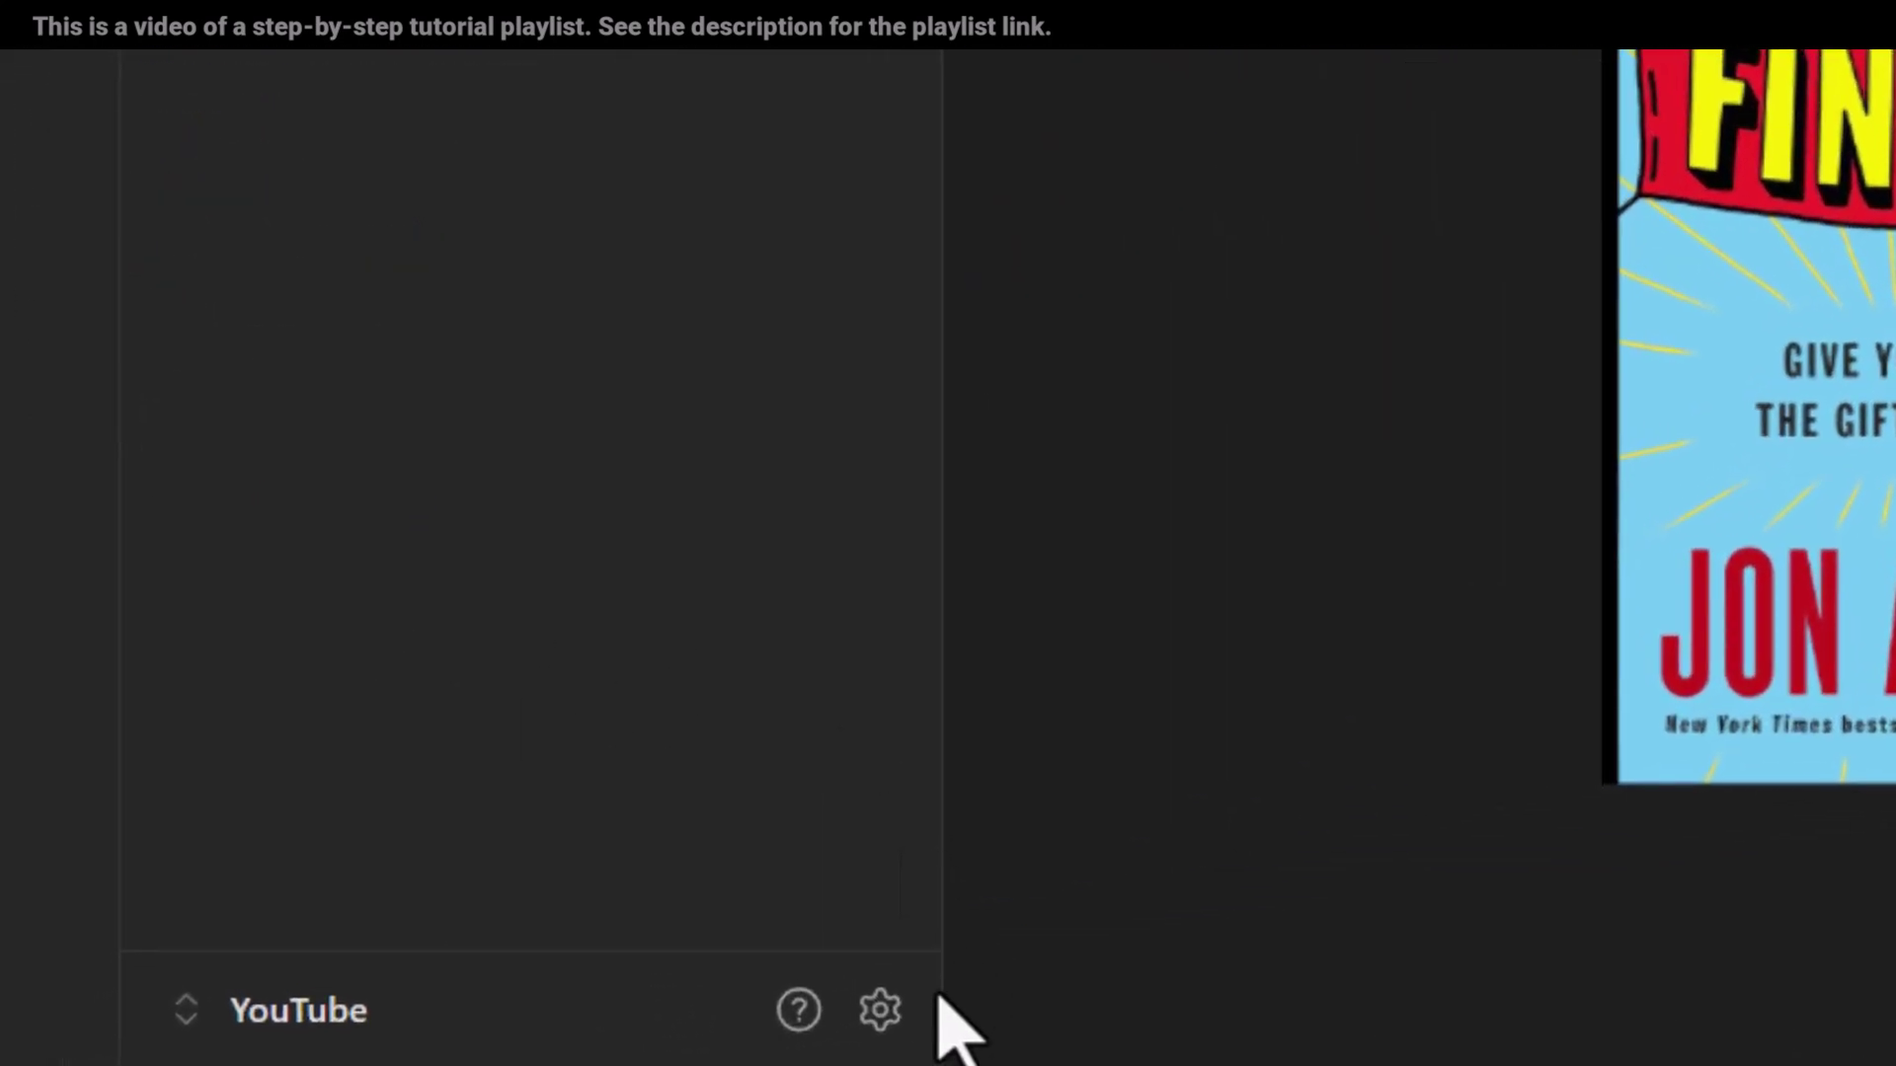
In the Files and links settings, set the default location for new attachments to "In the folder specified below"
click(882, 1033)
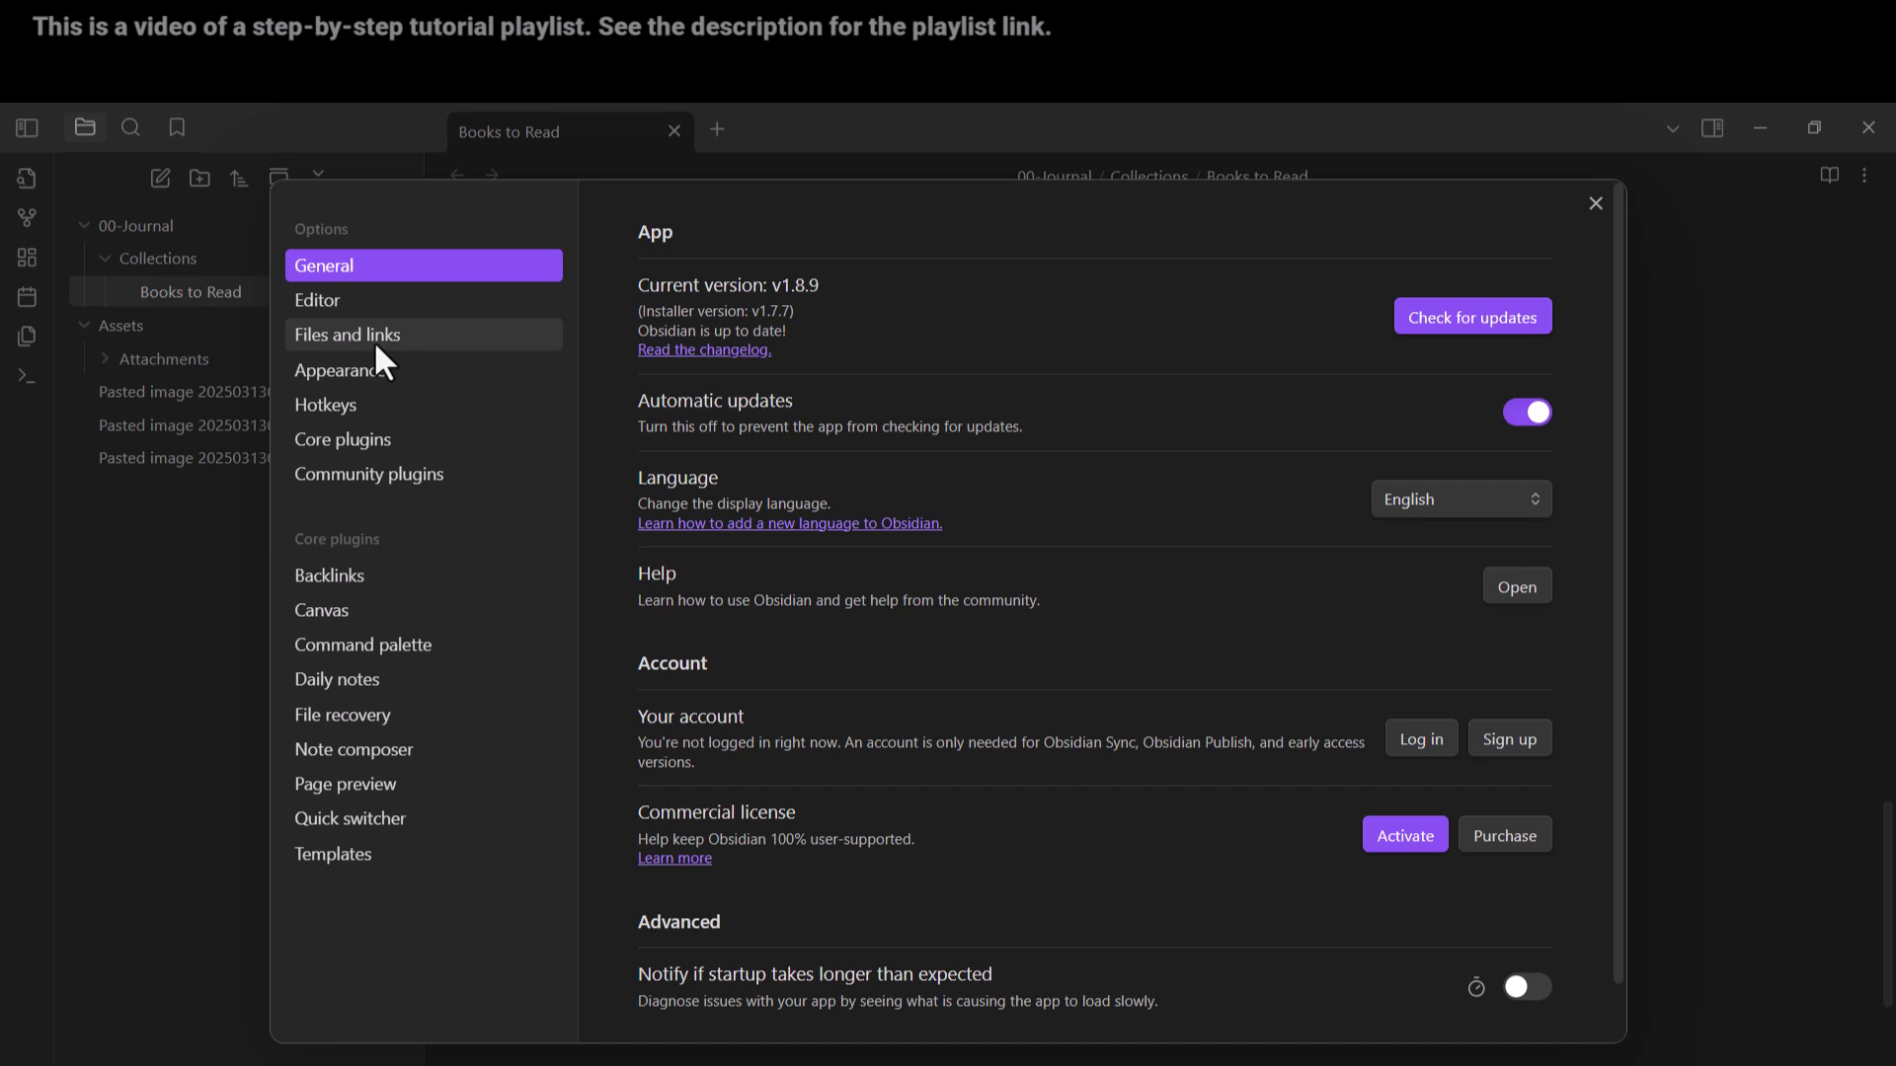
click(317, 338)
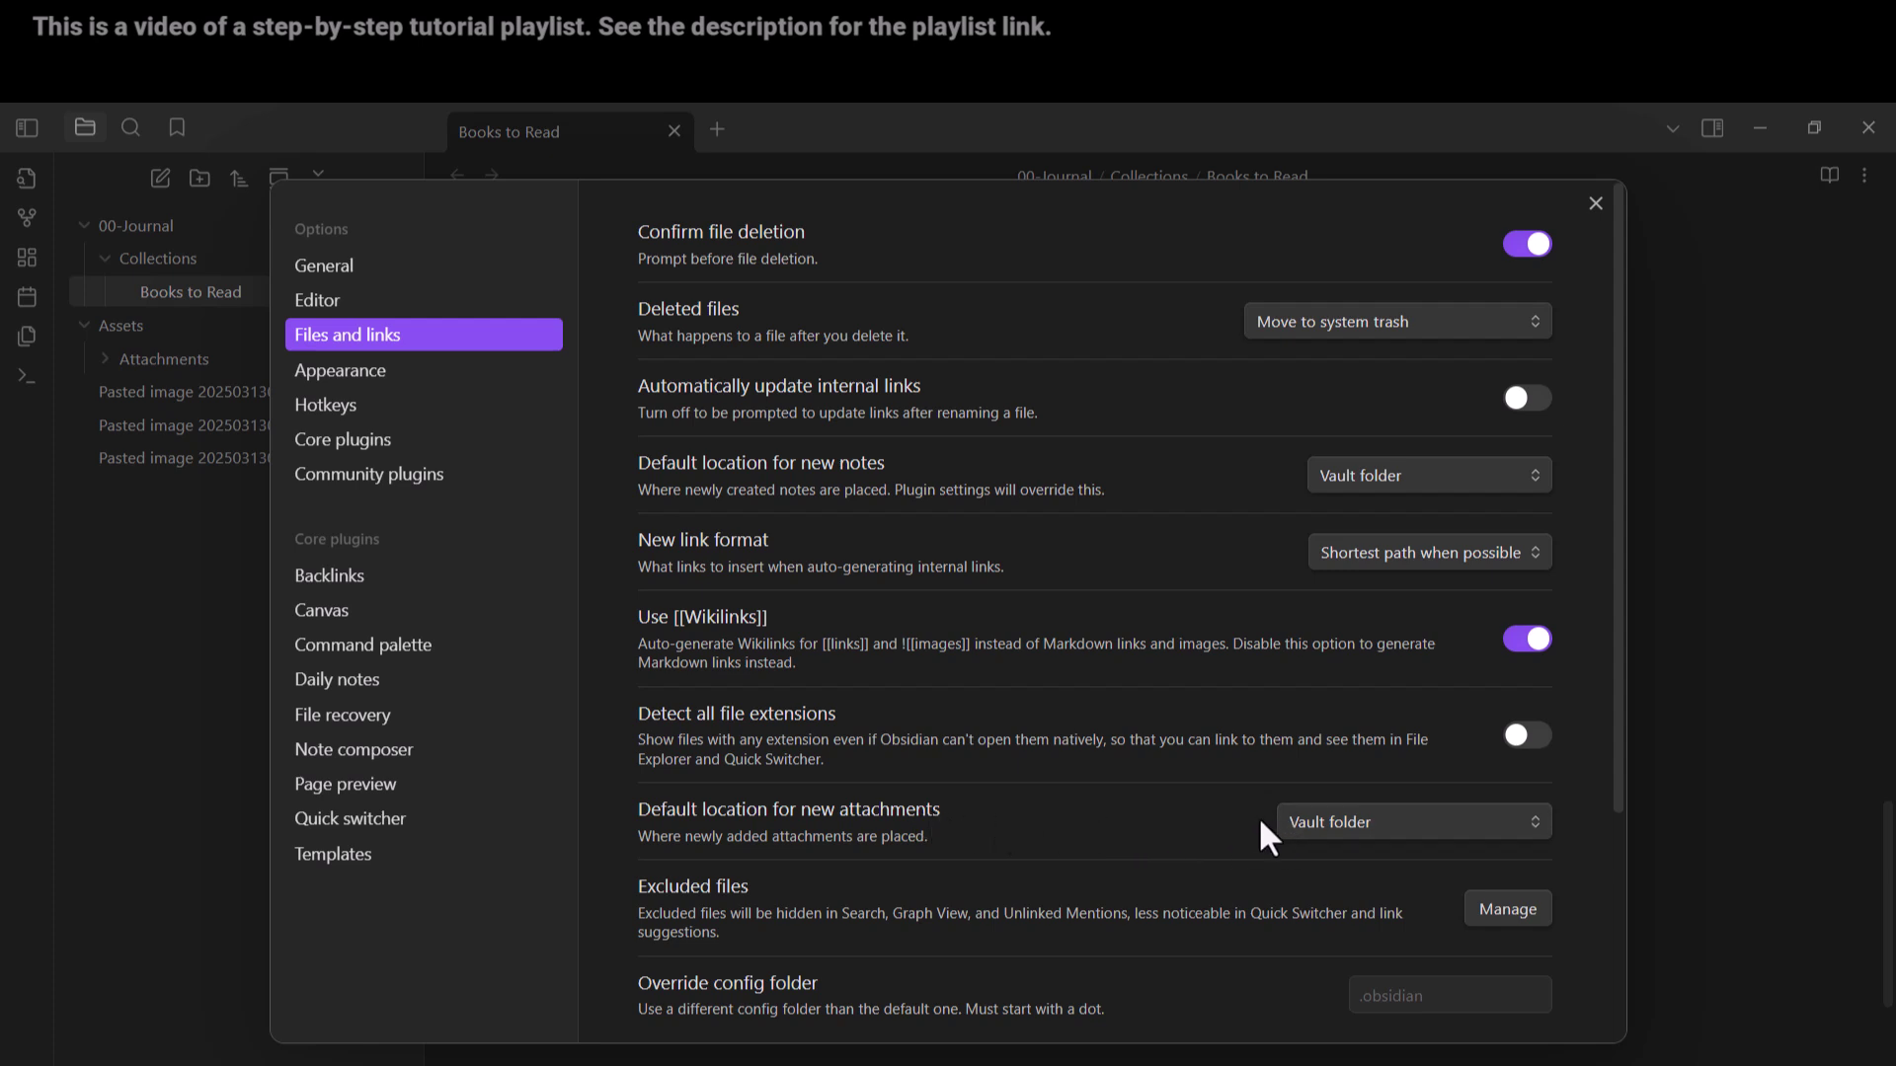
click(1318, 823)
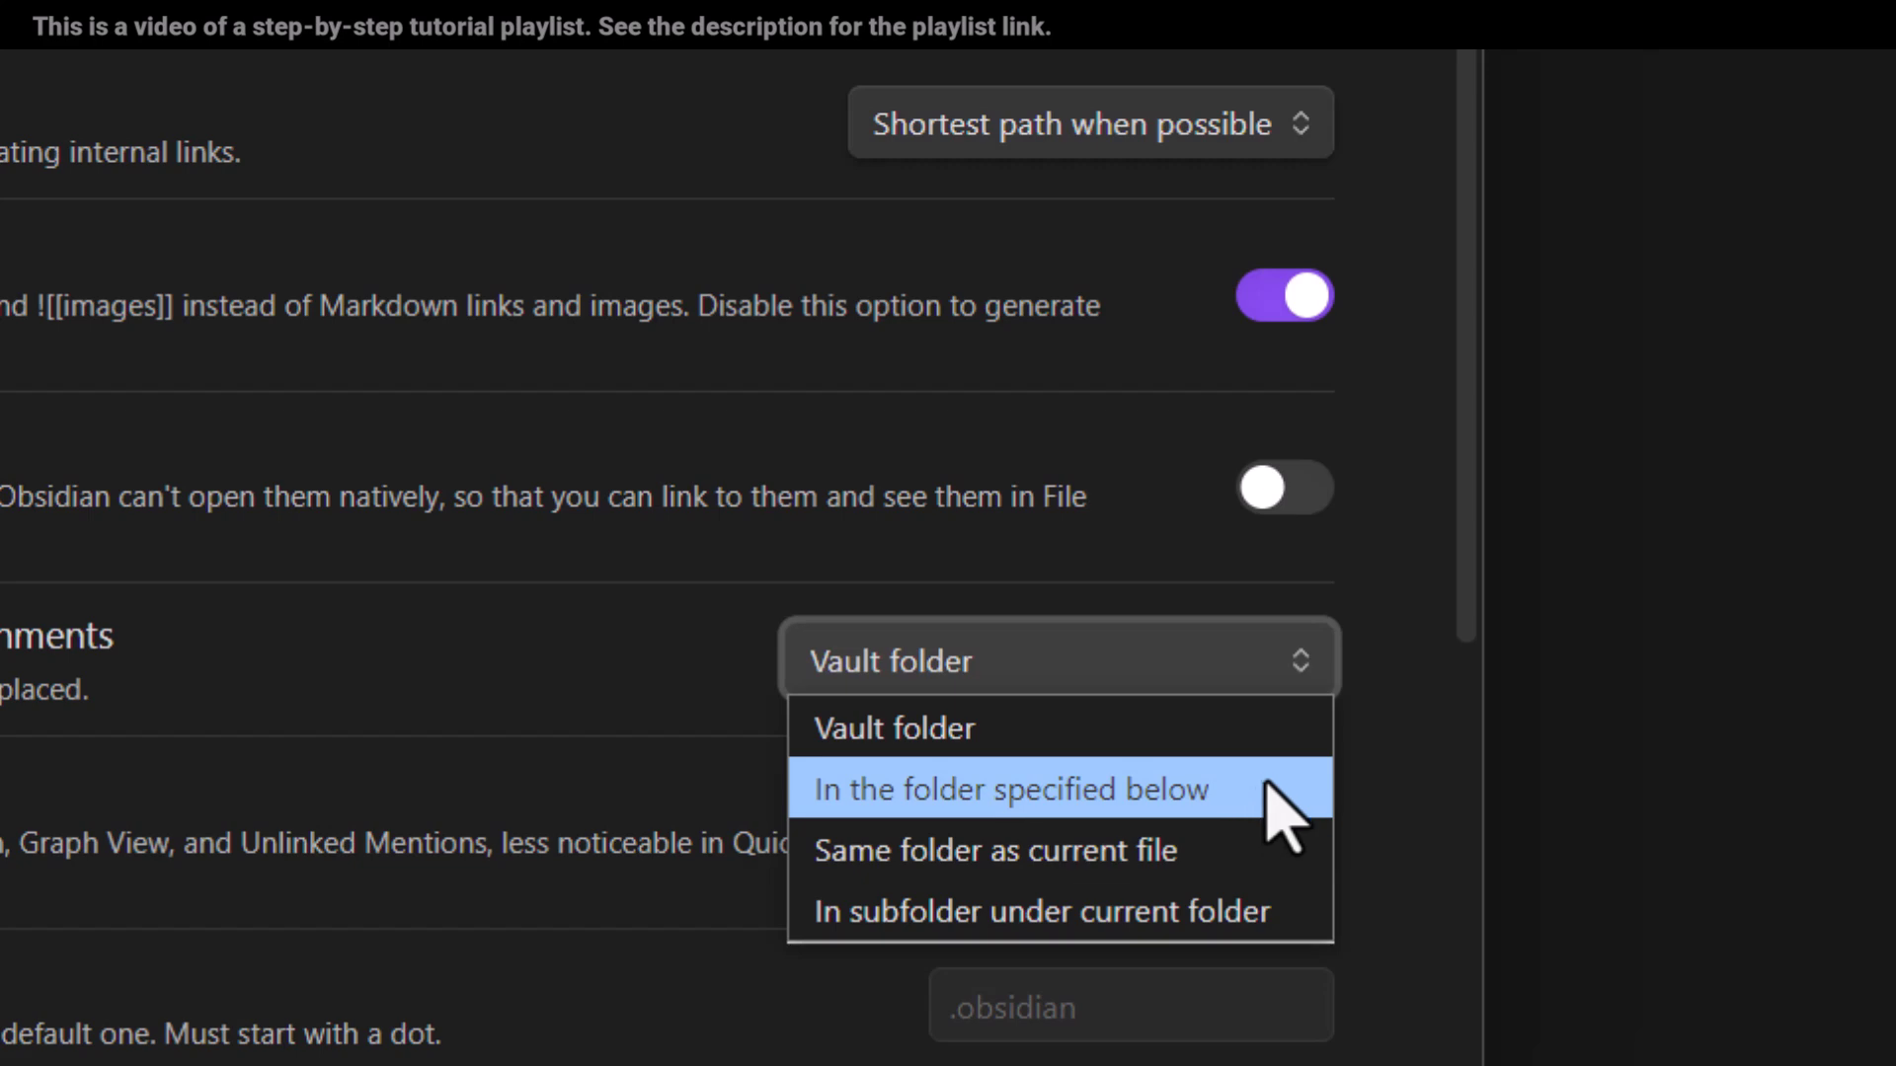
click(1283, 795)
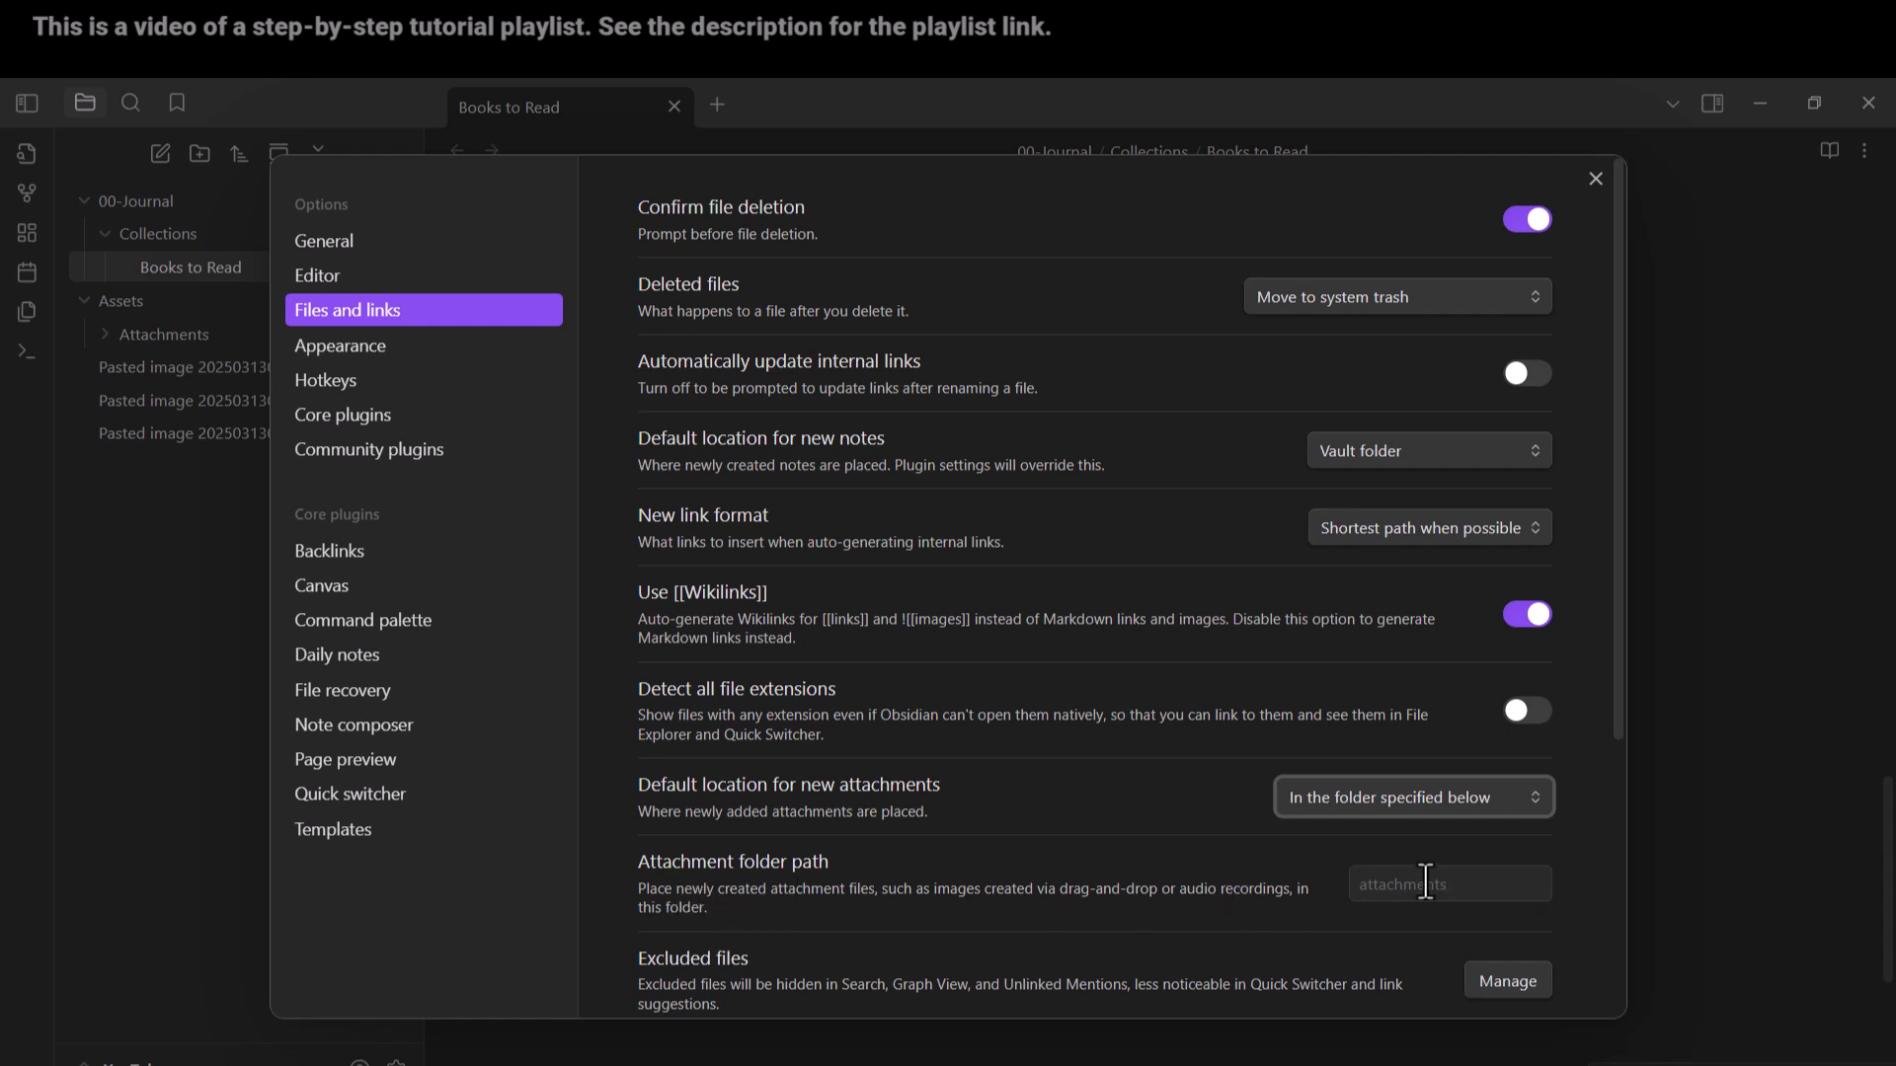
Set the attachment folder path to Assets/Attachments and close the settings
key(Up)
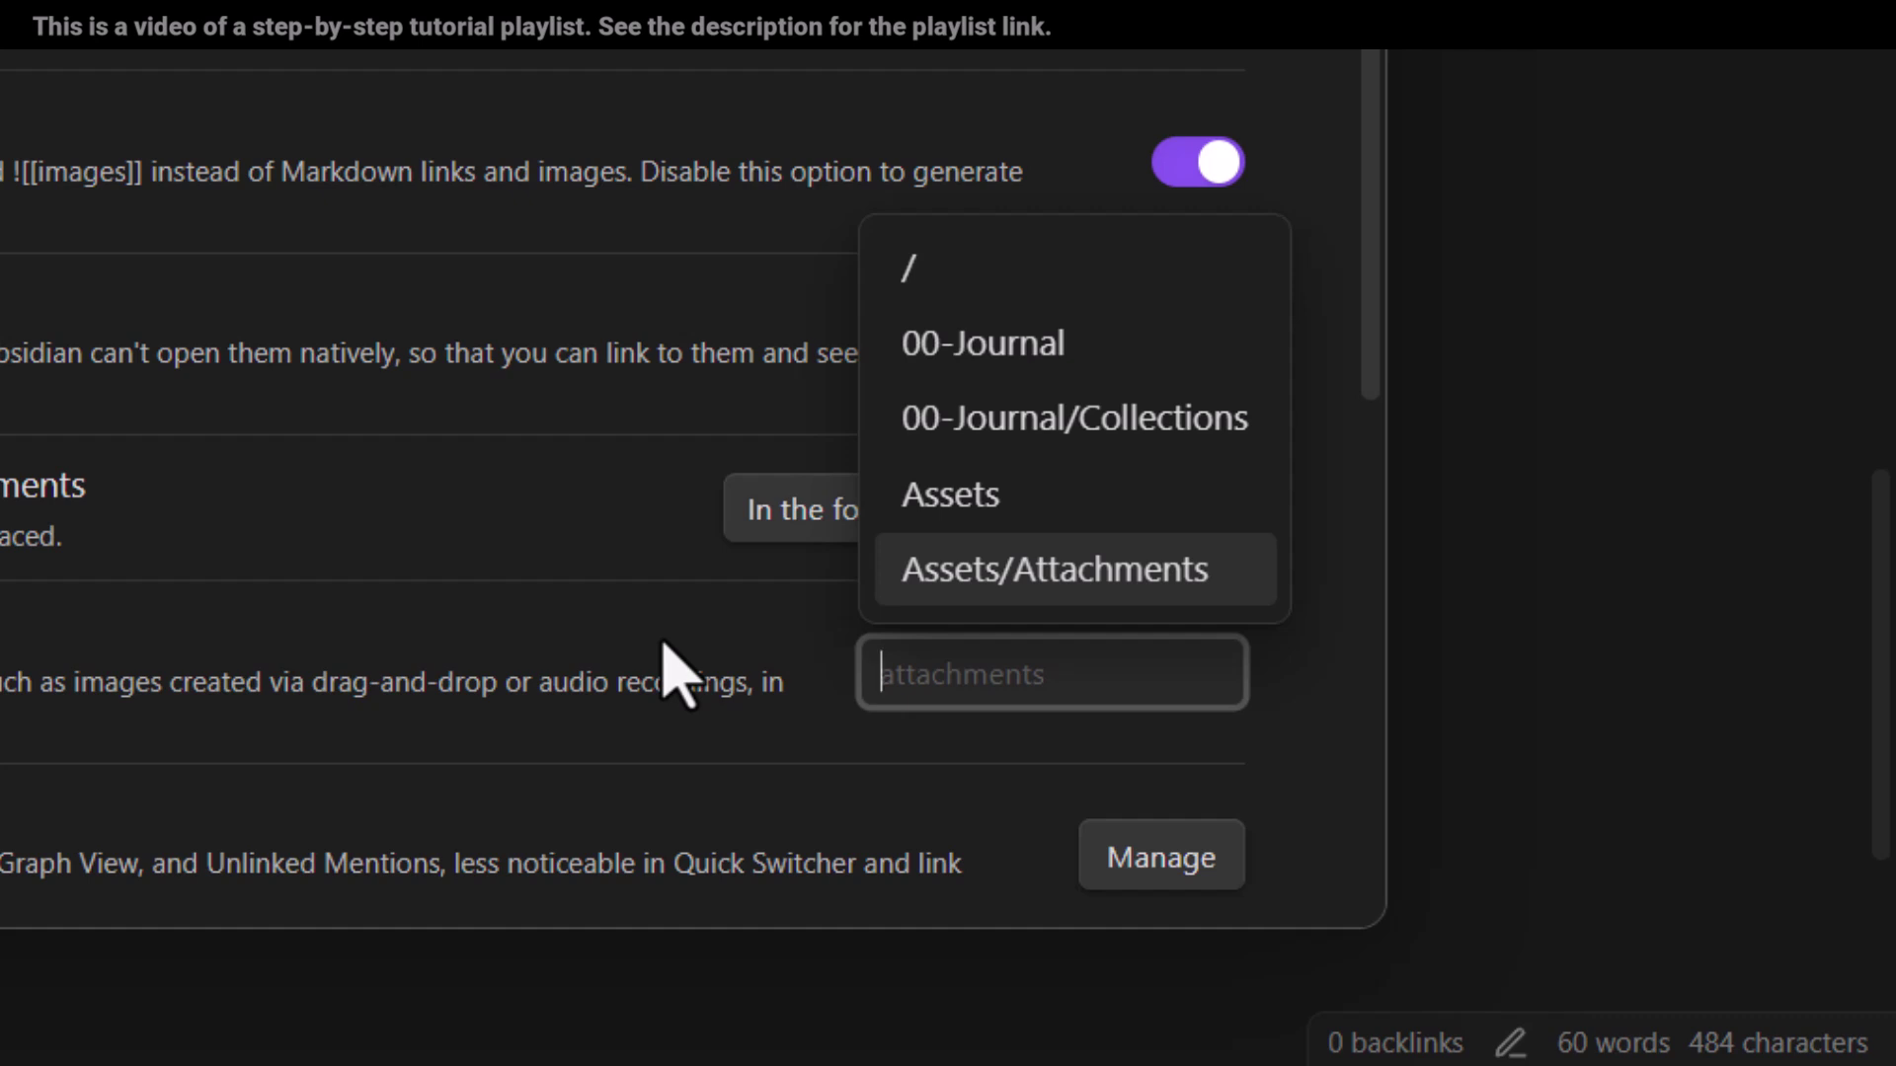
key(Up)
key(Up)
key(Up)
key(Up)
text(atta)
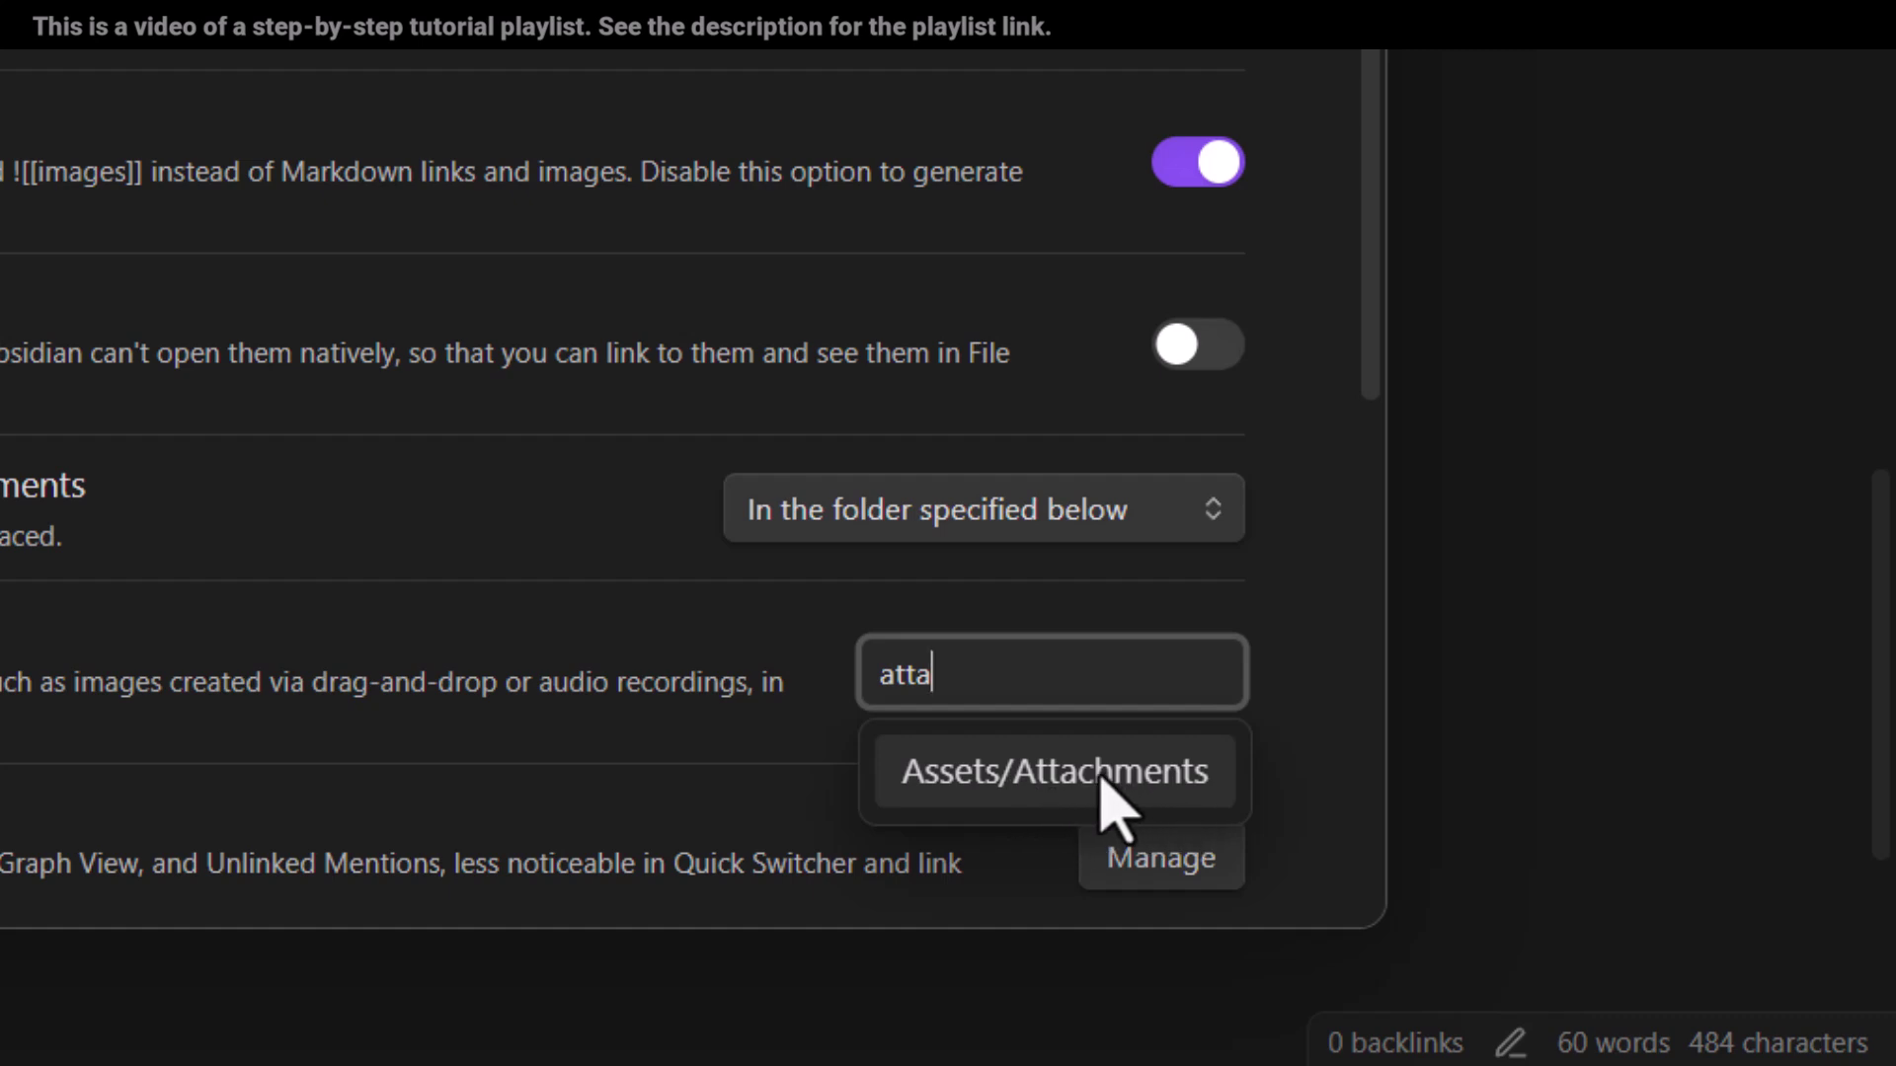
click(988, 790)
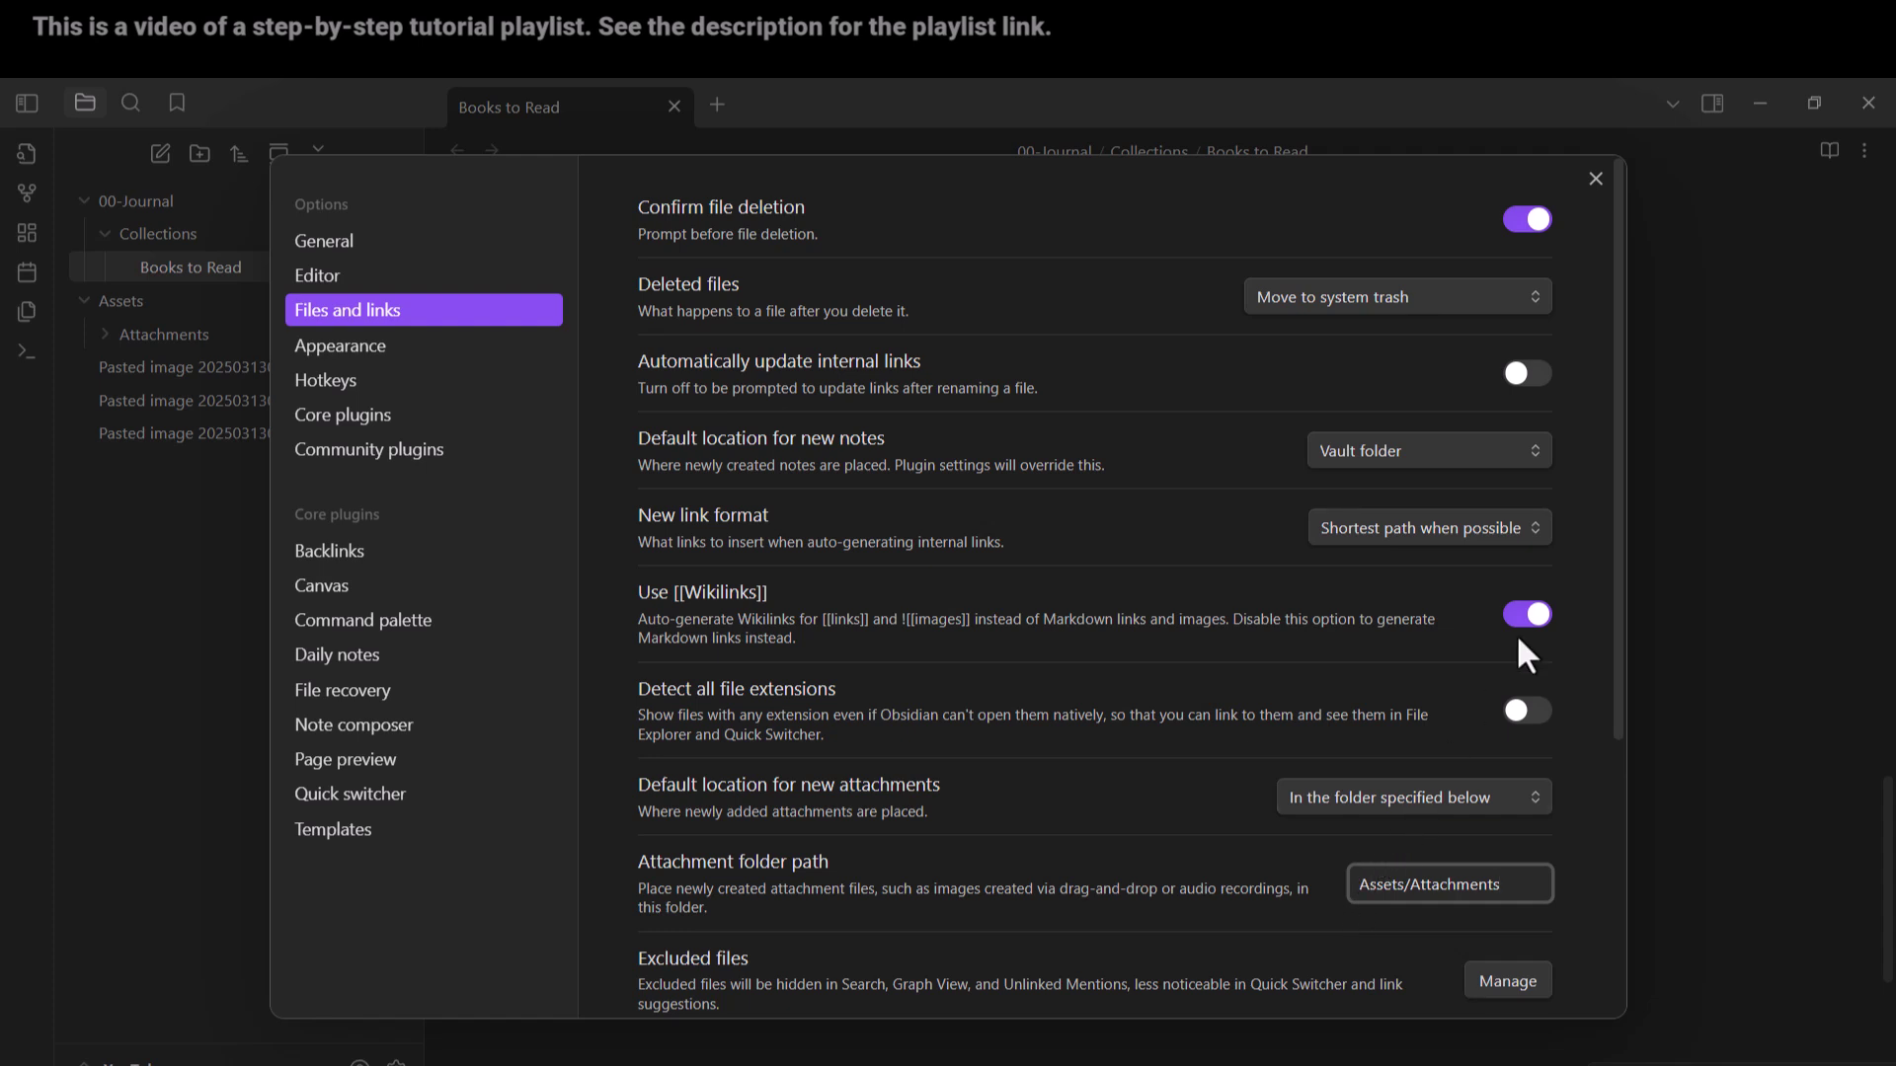
click(1596, 179)
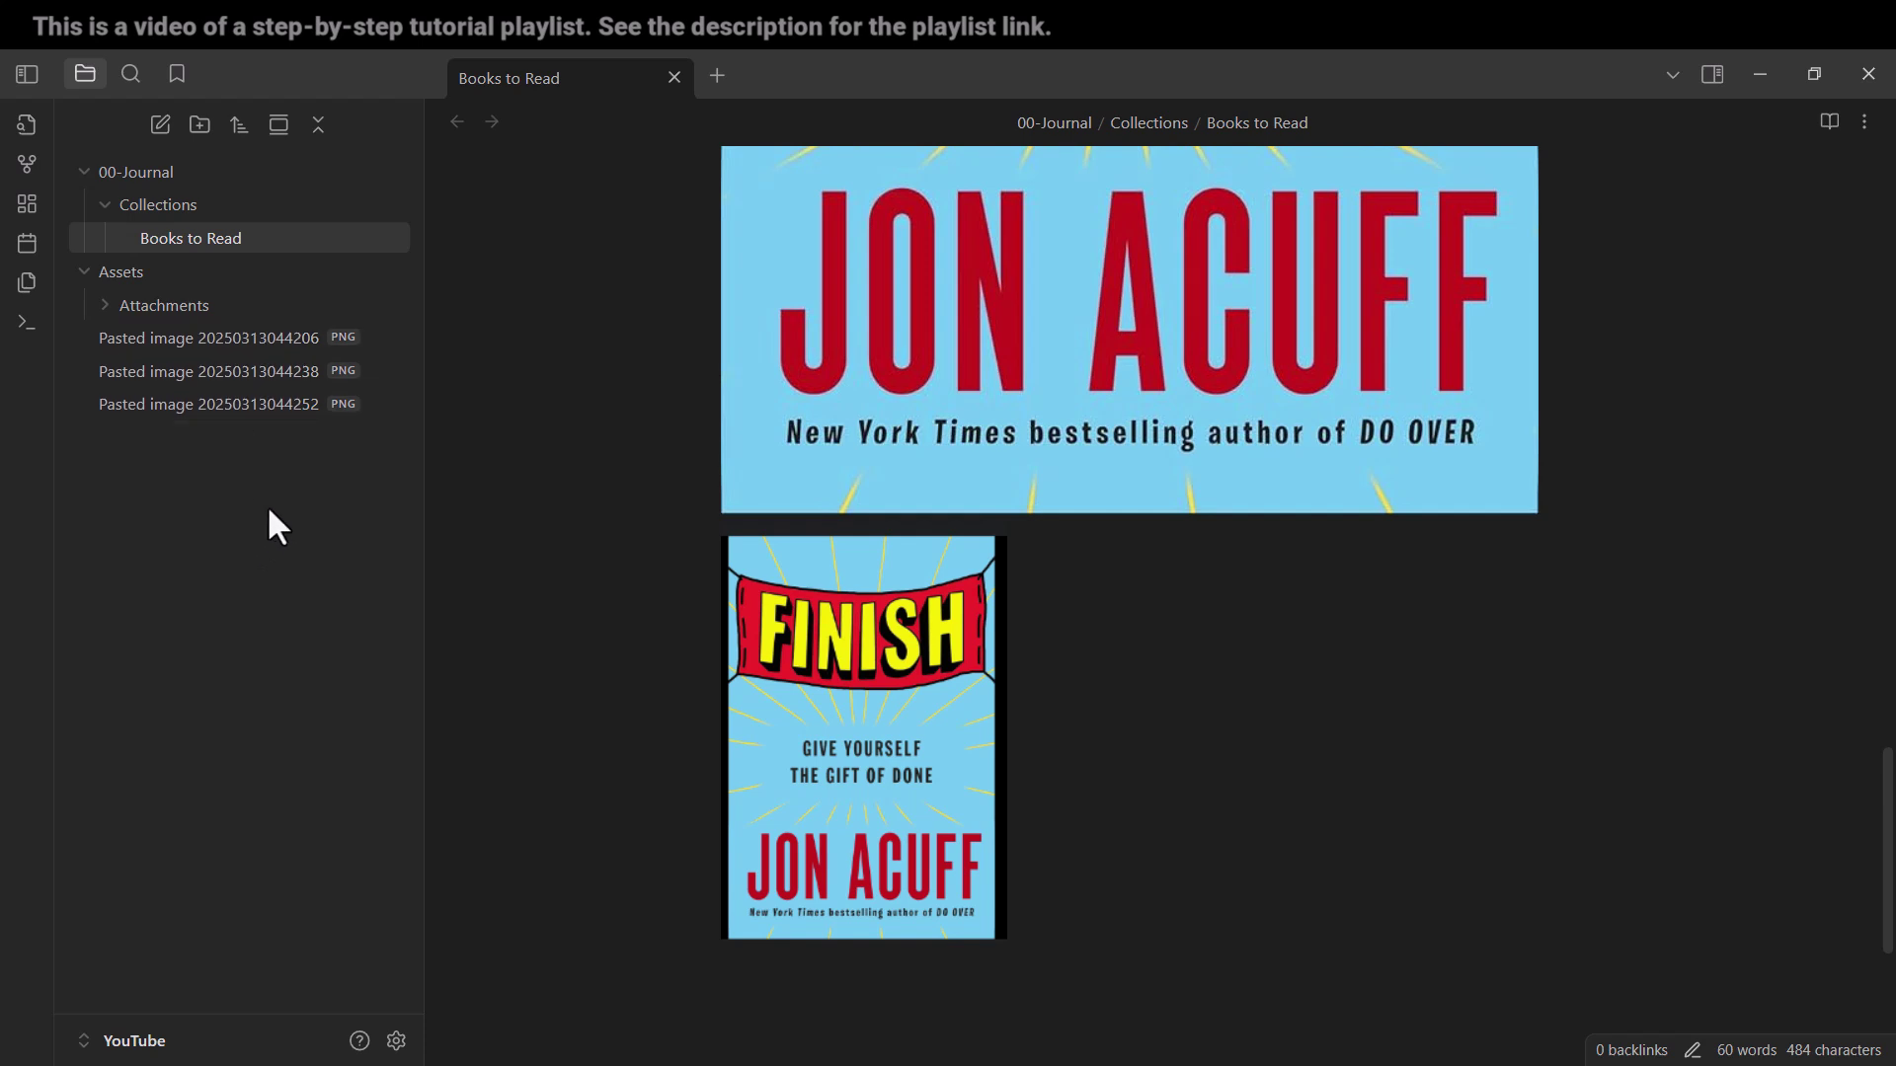
Move the three pasted images from the vault root into the Attachments folder and return to the Books to Read note
click(172, 341)
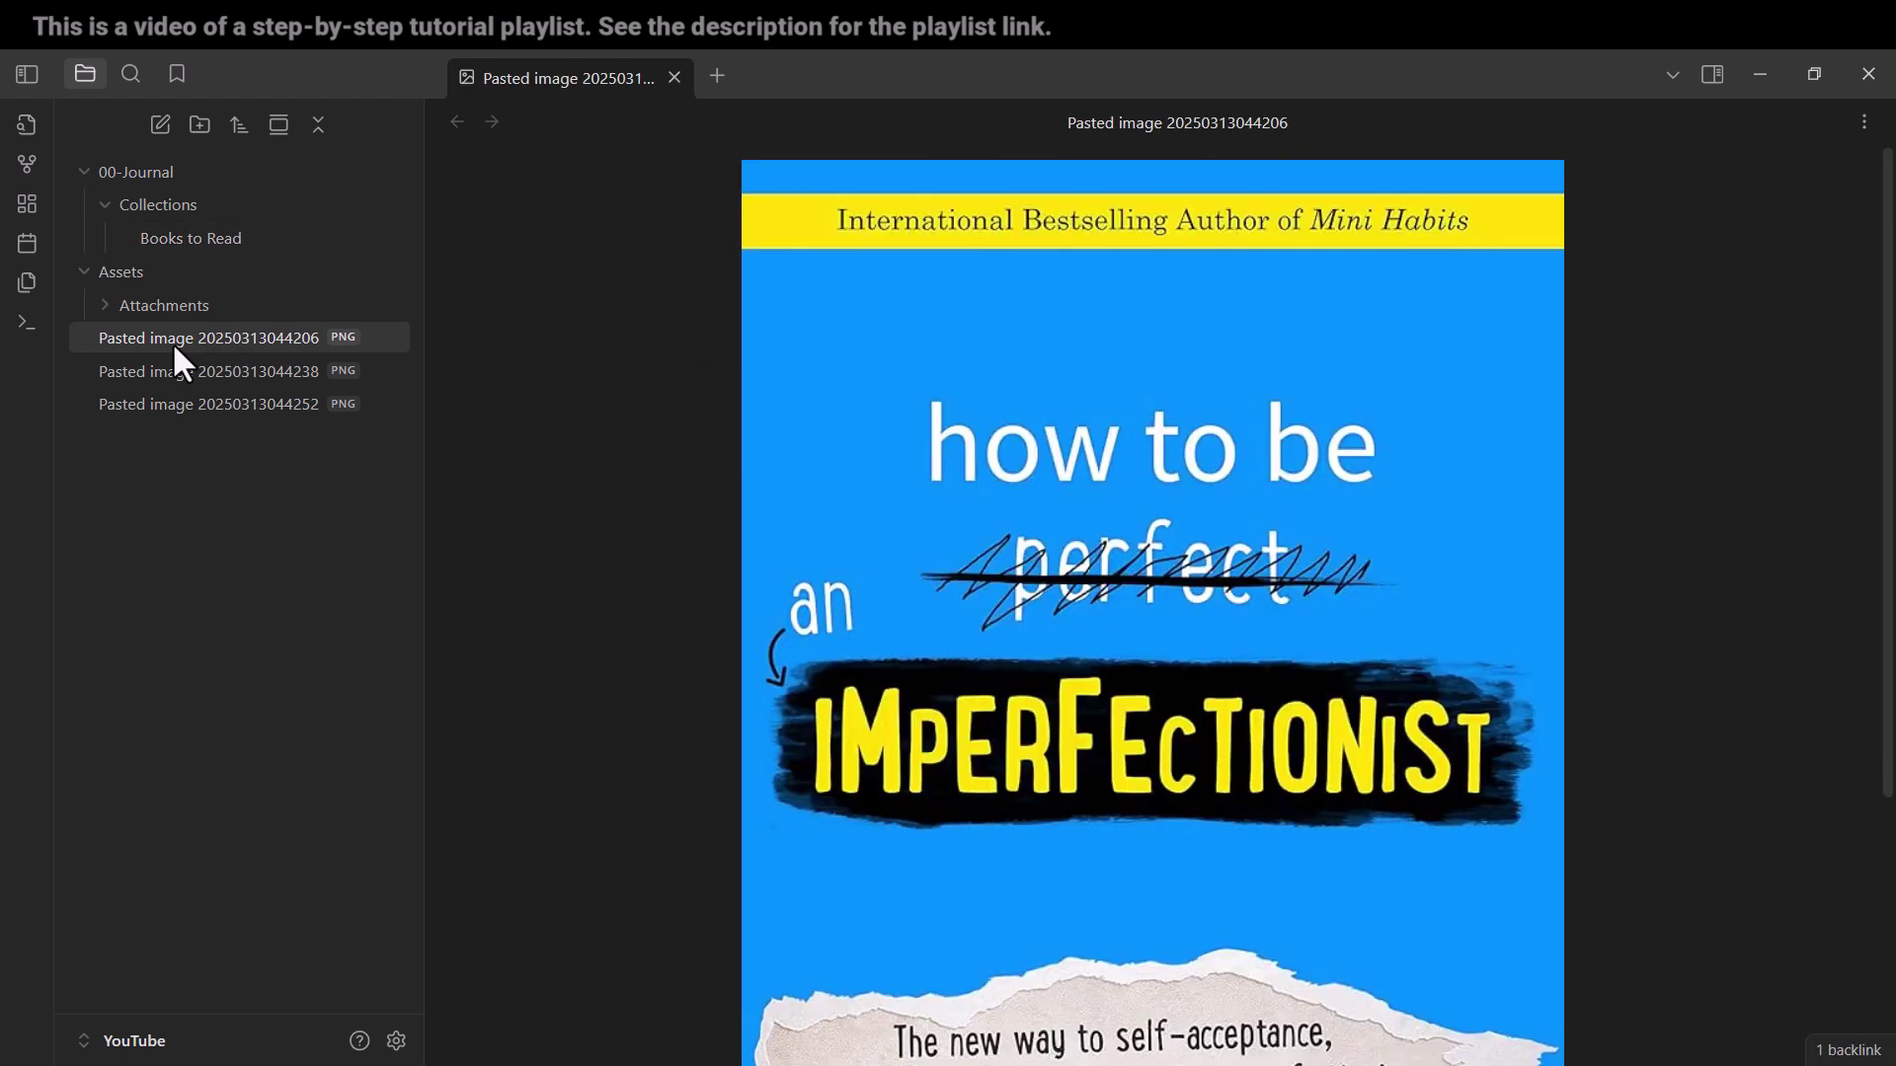
shift+click(234, 412)
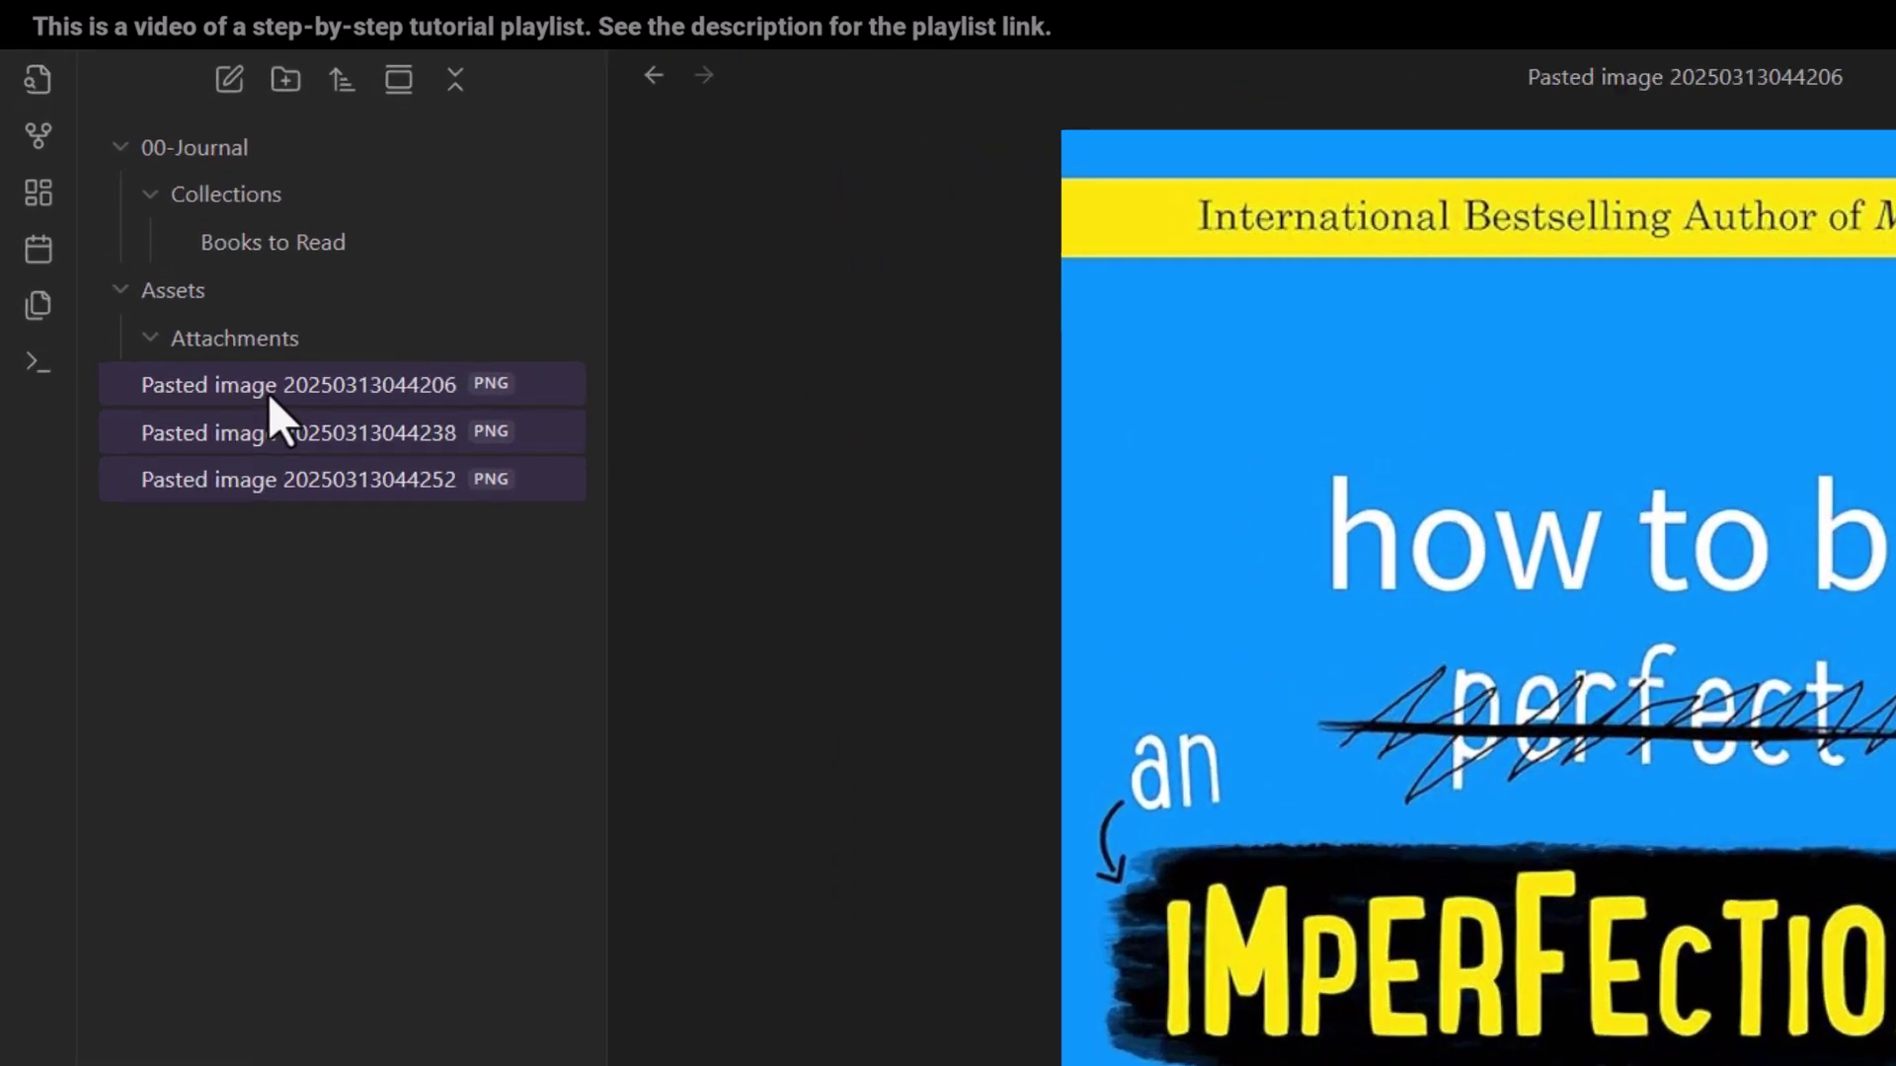
drag(187, 355, 188, 305)
drag(372, 383, 357, 390)
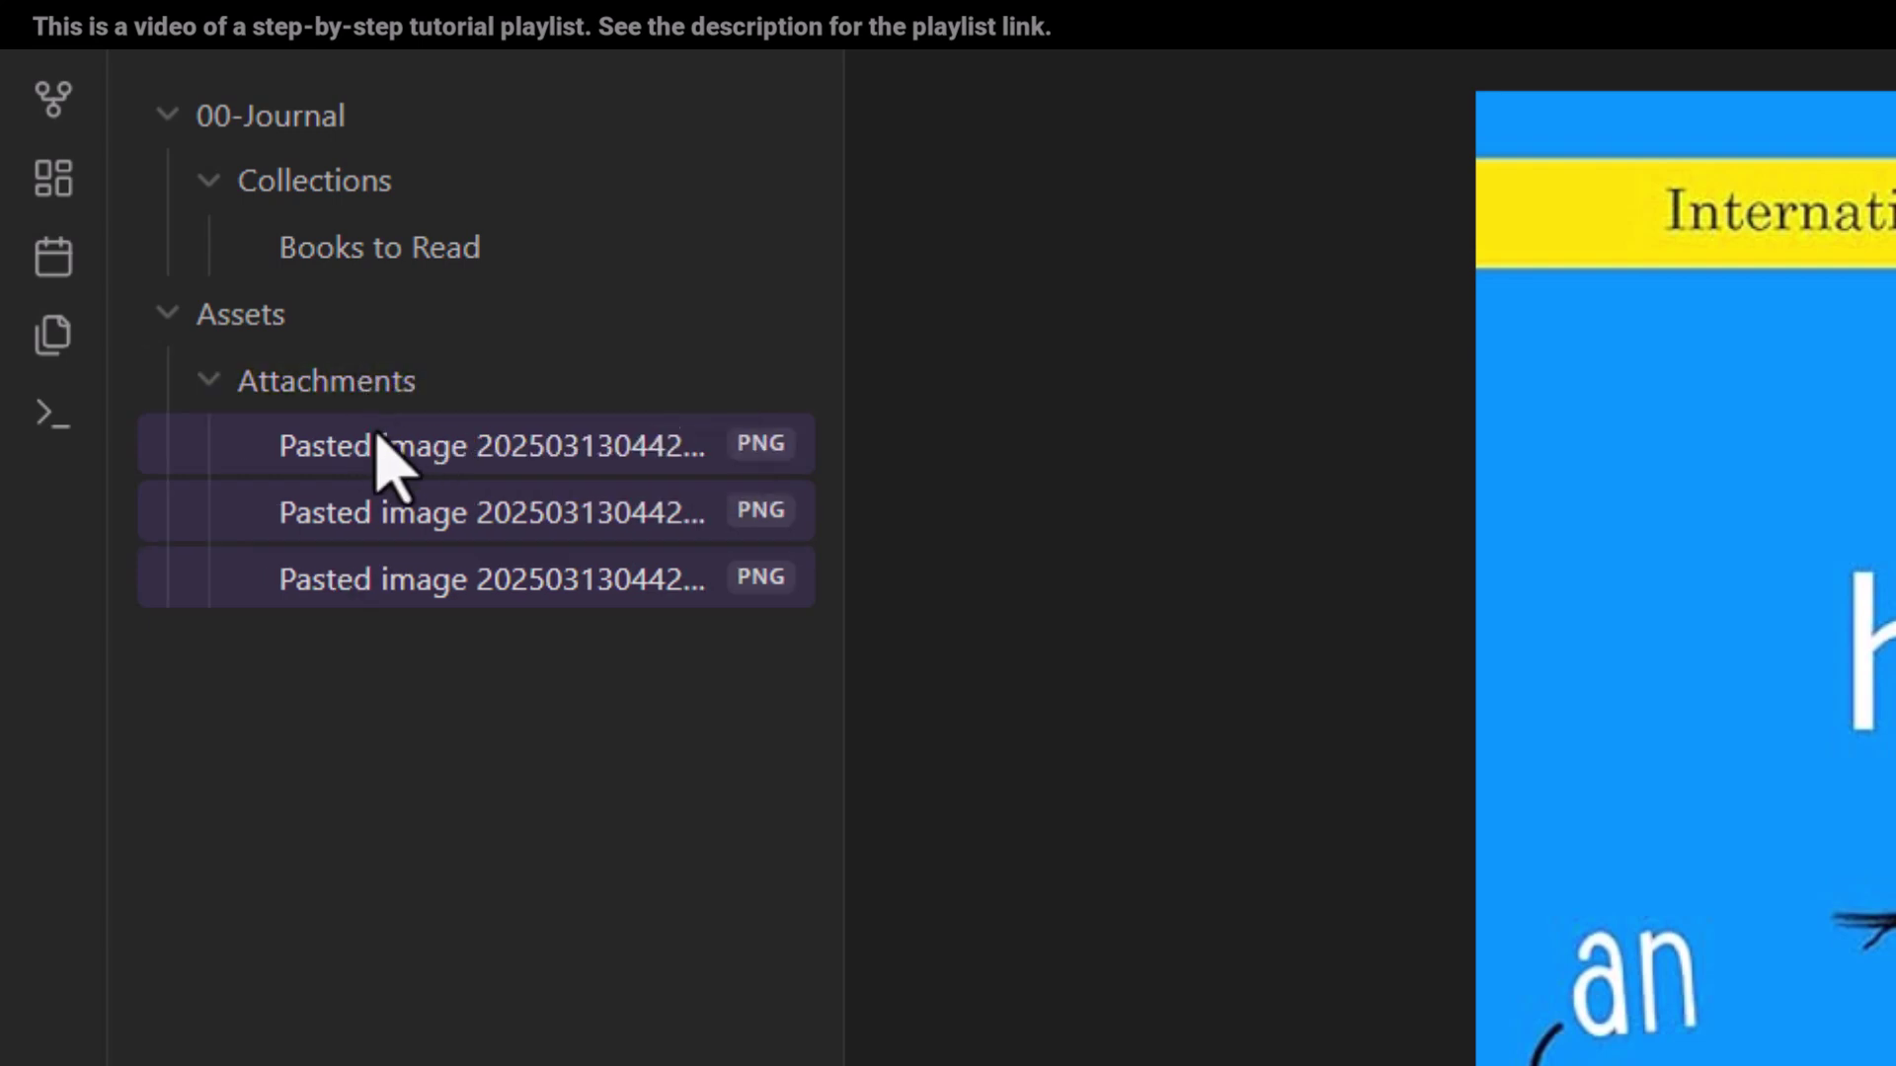
click(1024, 427)
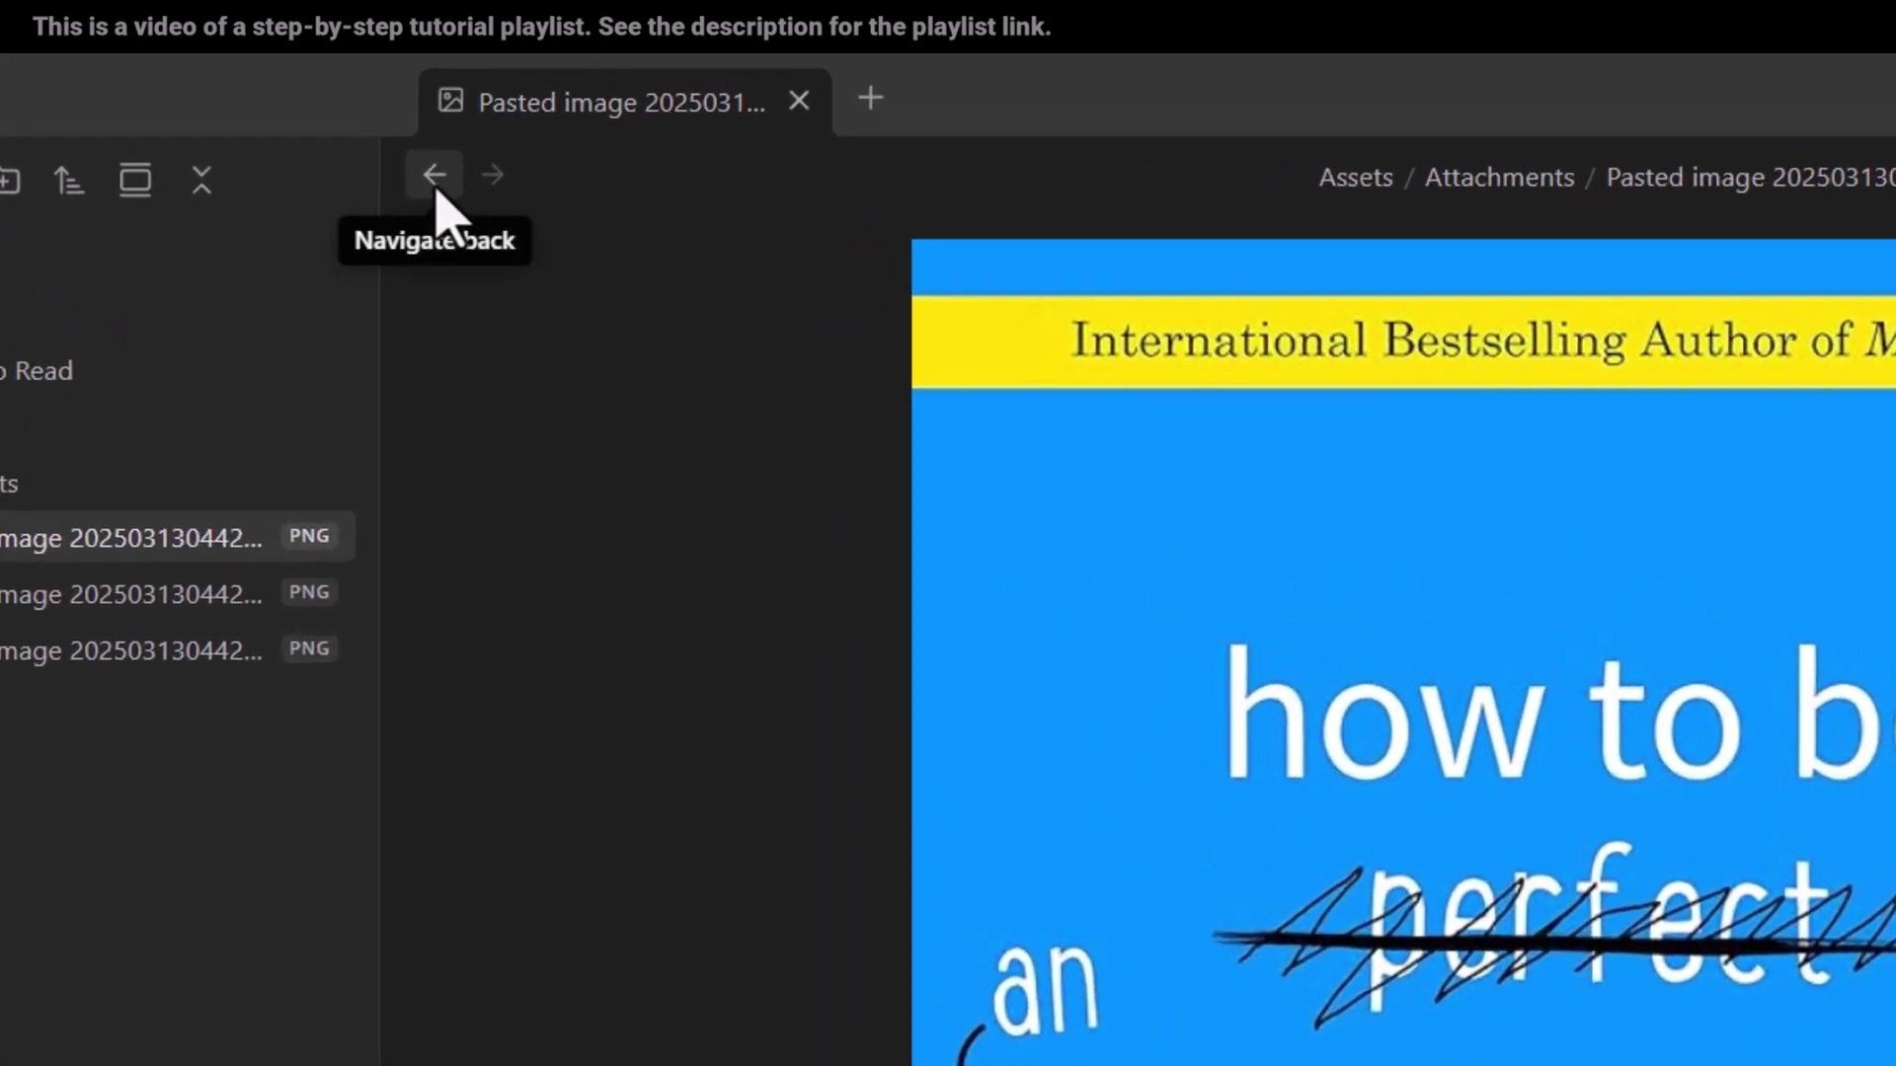
click(435, 178)
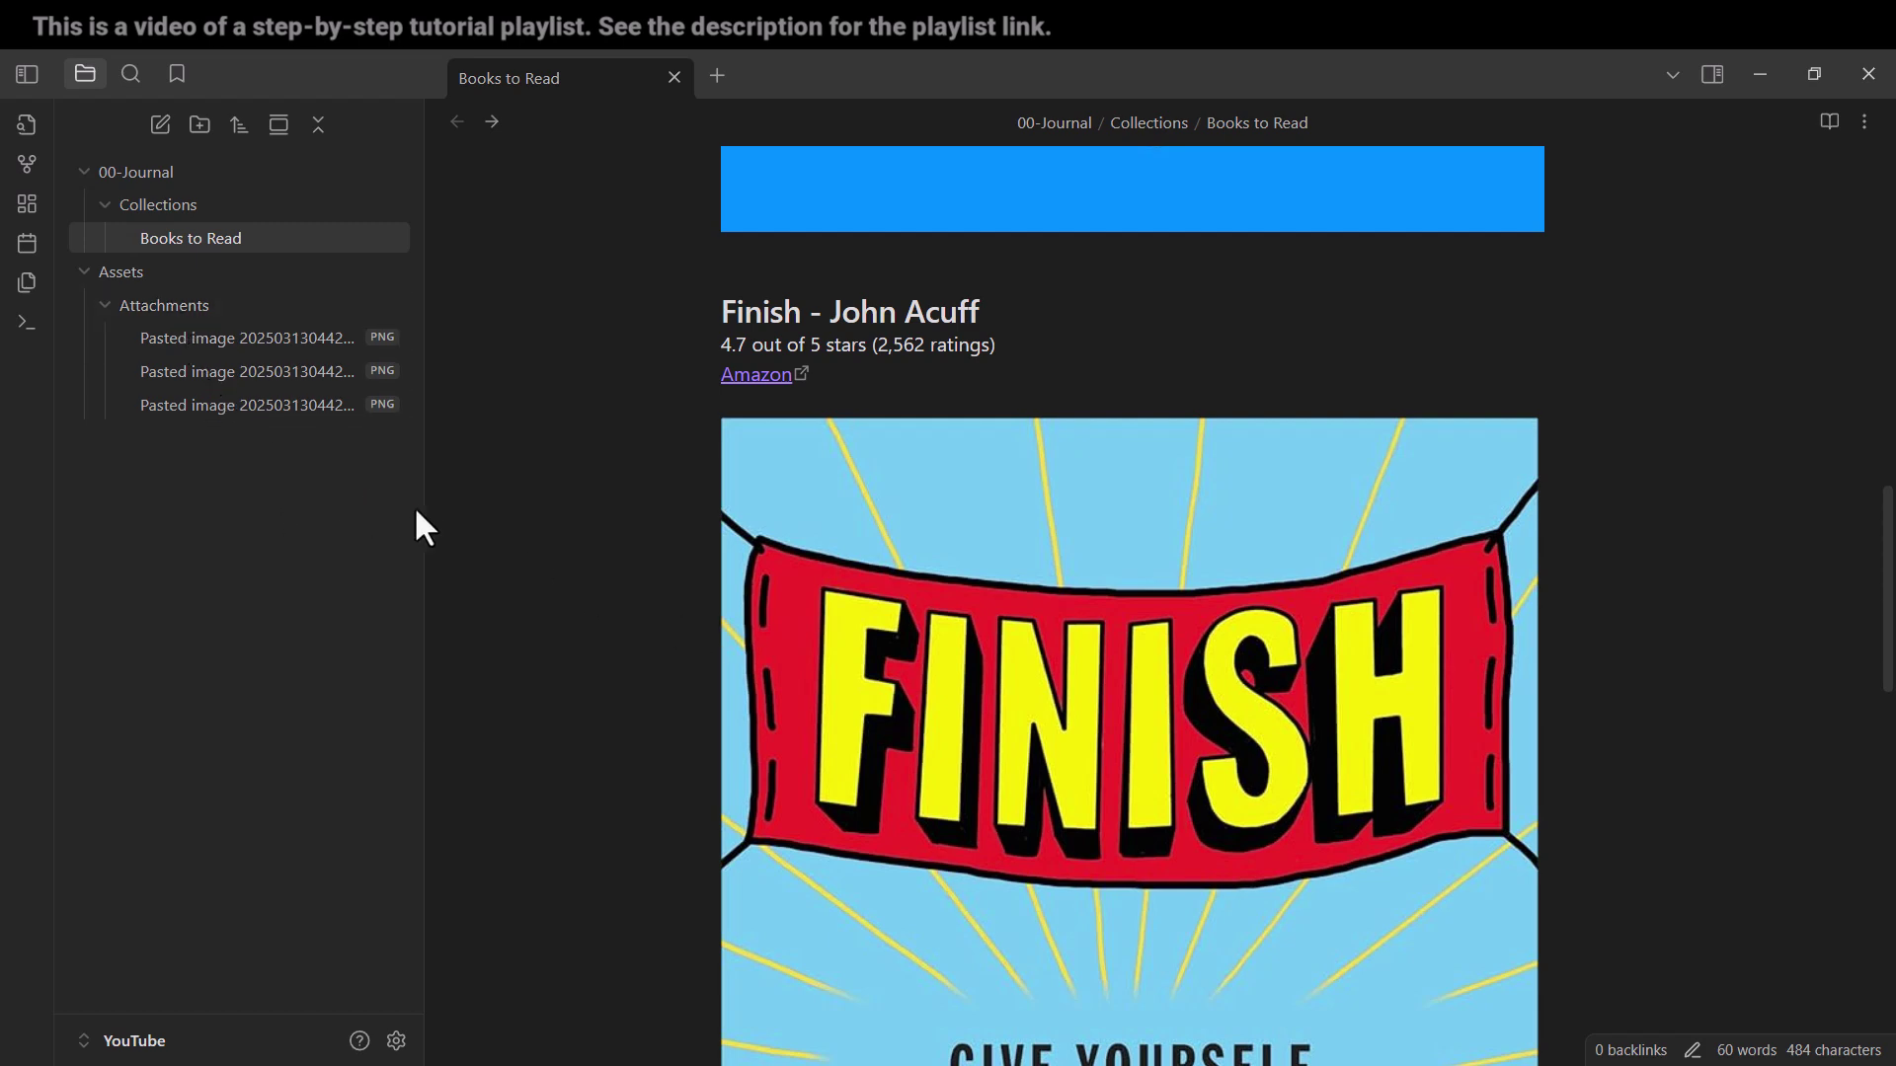
Take a screenshot of the file list area and paste it beneath the small Finish cover, followed by a new line
key(super+shift+s)
drag(428, 491, 935, 435)
scroll(948, 464, down, 10)
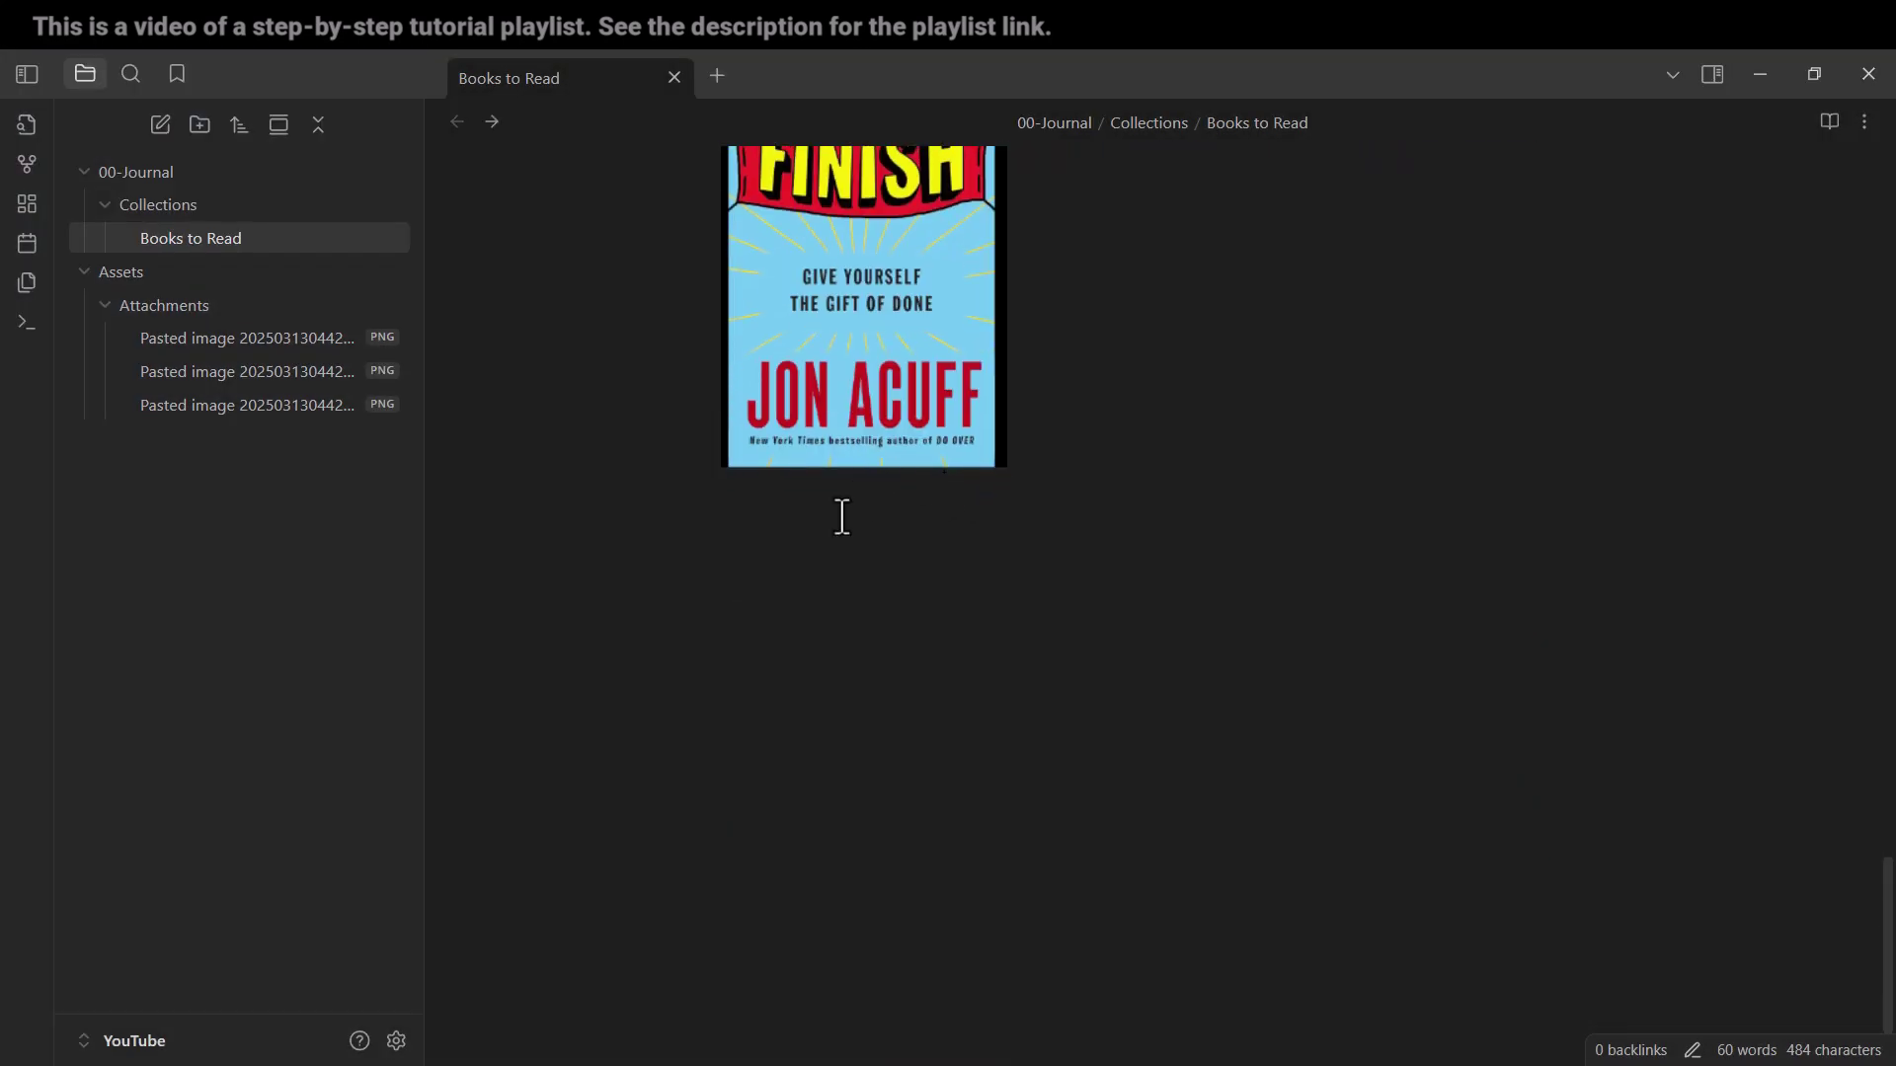
click(830, 541)
key(ctrl+v)
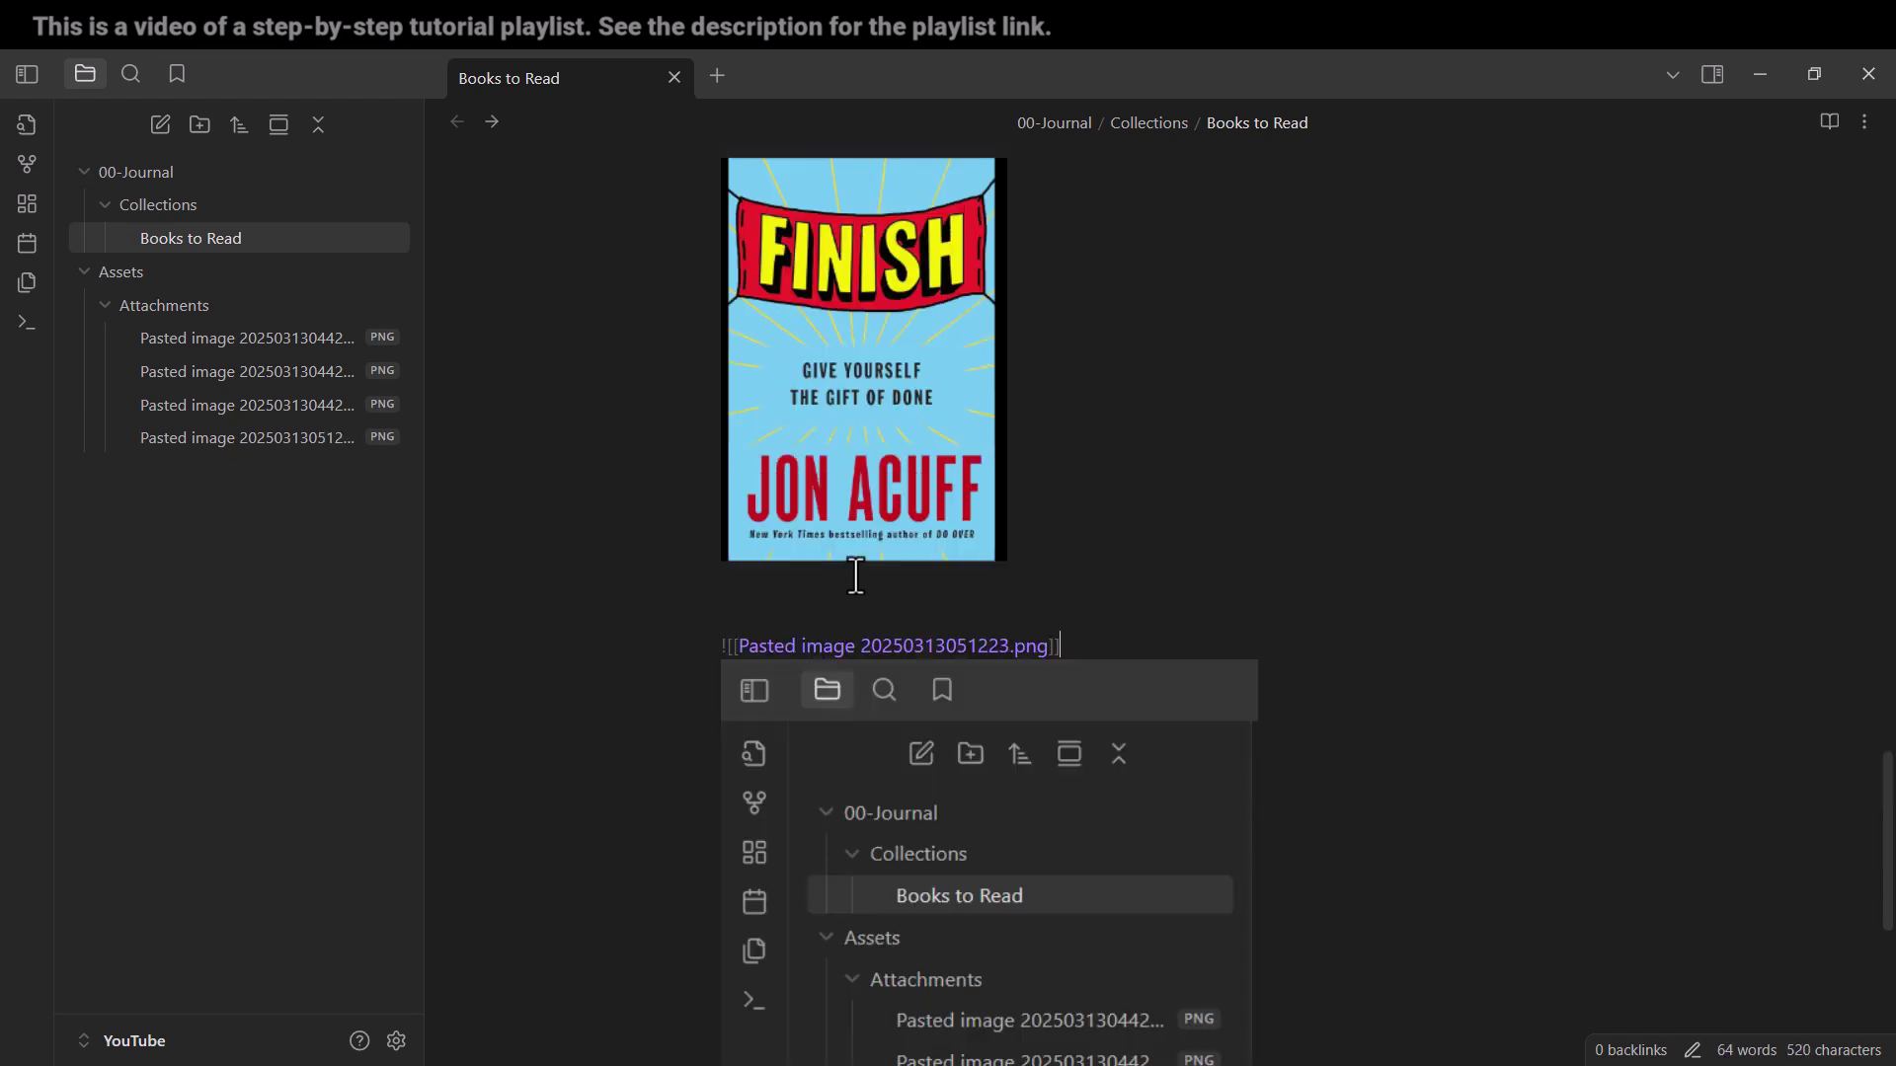
key(Return)
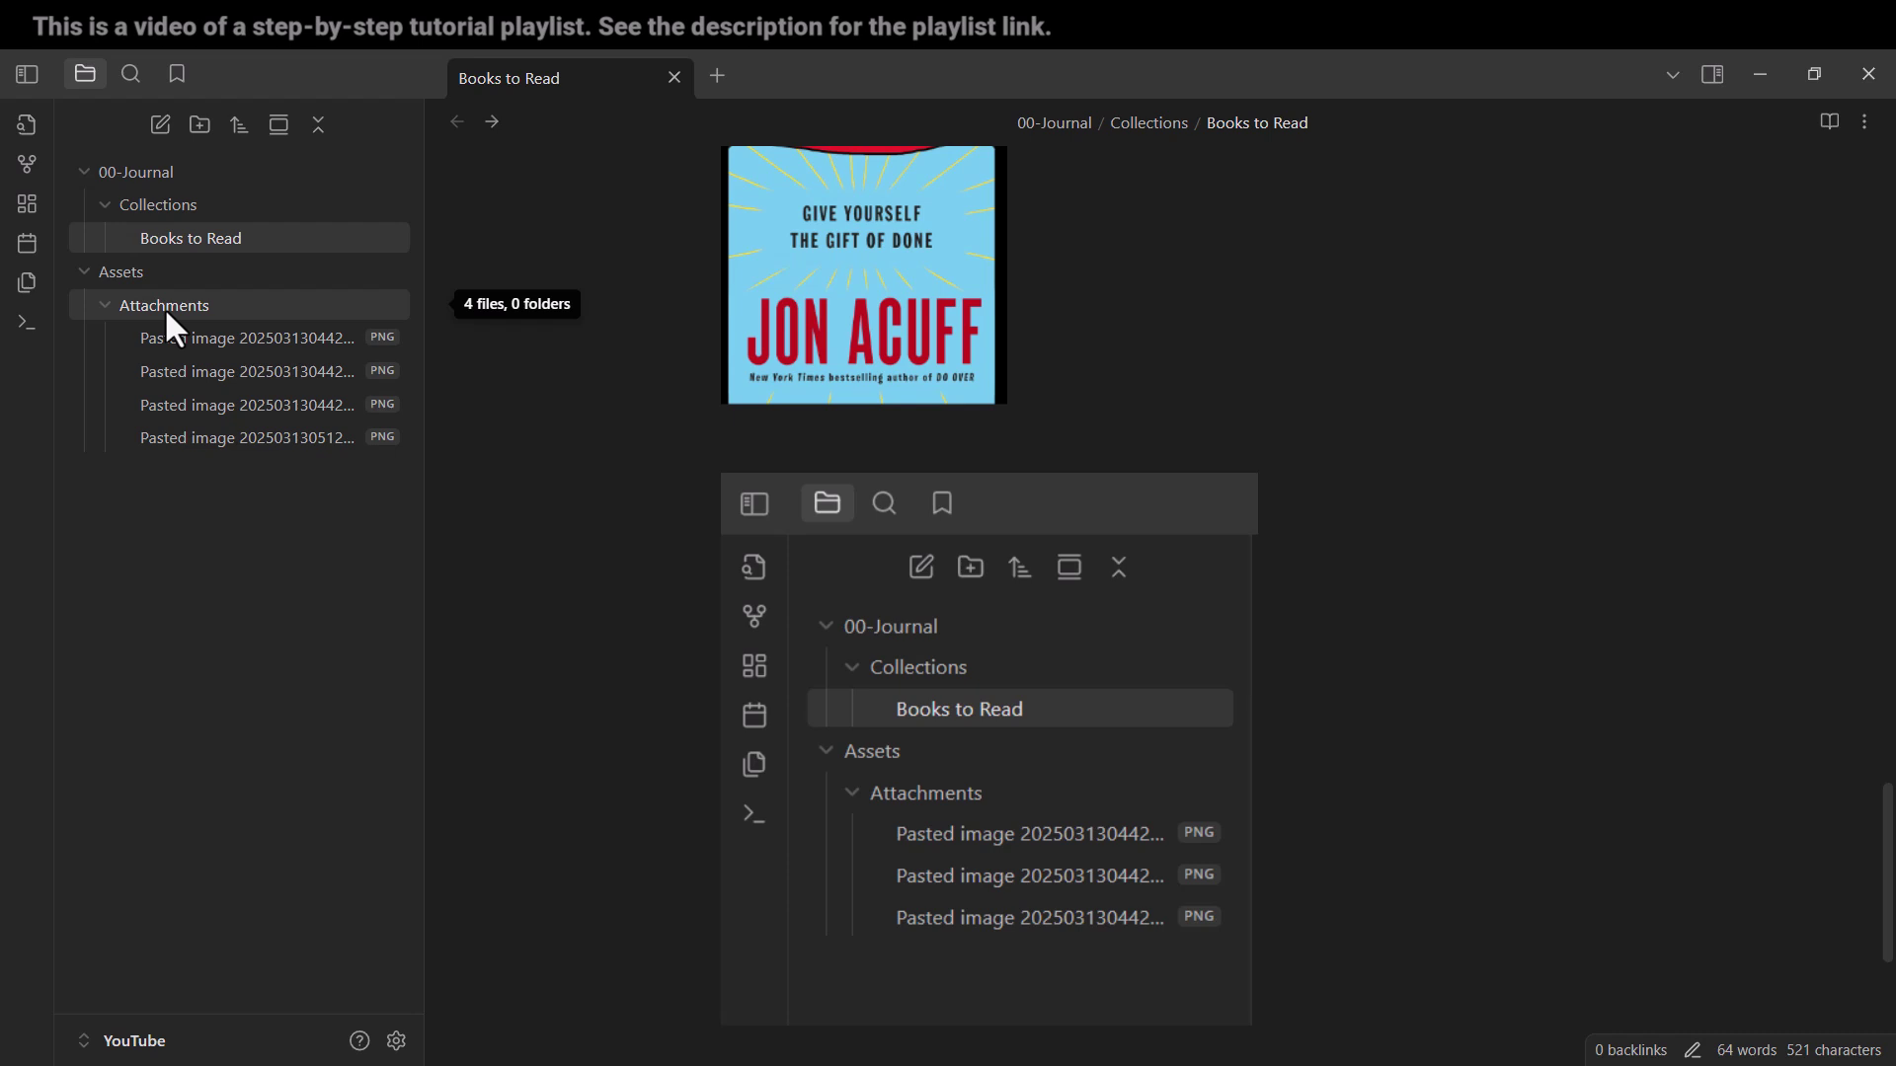
Paste the same file list screenshot five more times at the end of the note
text(![[Pasted image 20250313051230.png]])
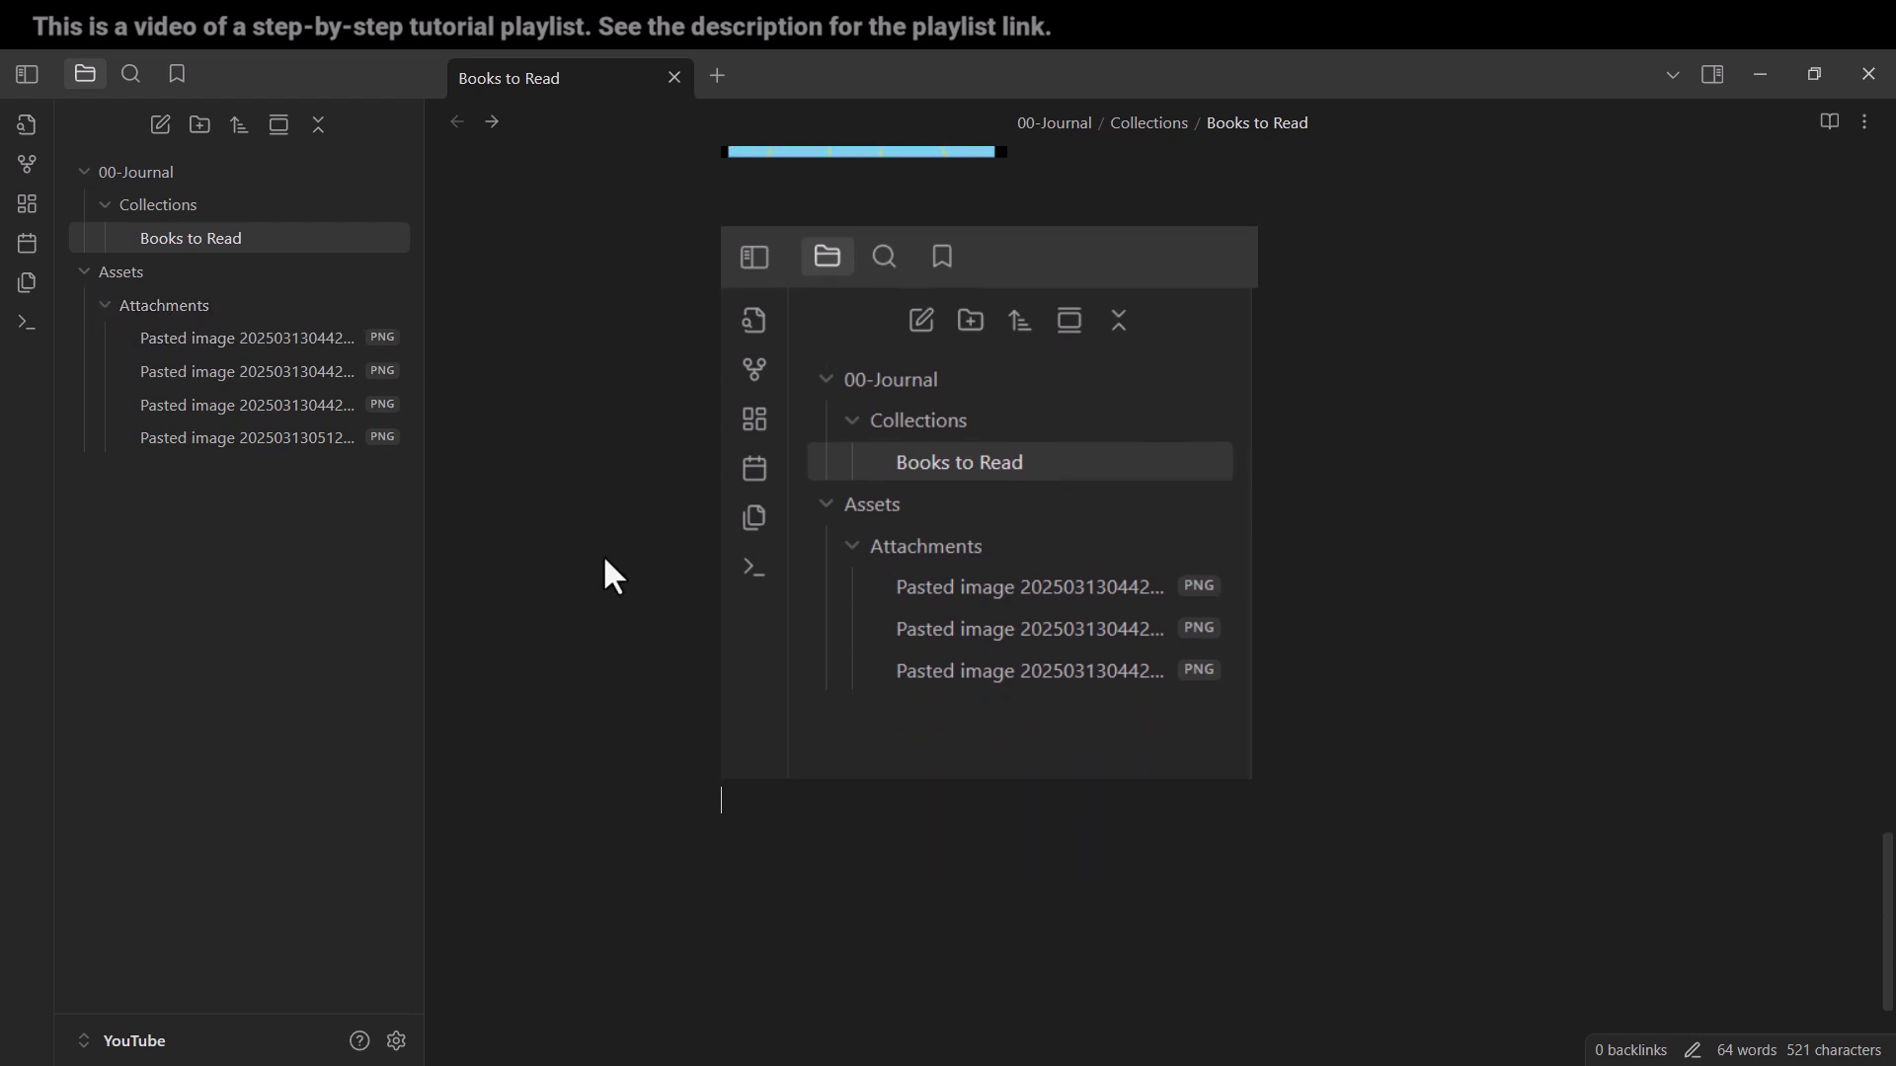
key(ctrl+v)
key(ctrl+v)
key(ctrl+v)
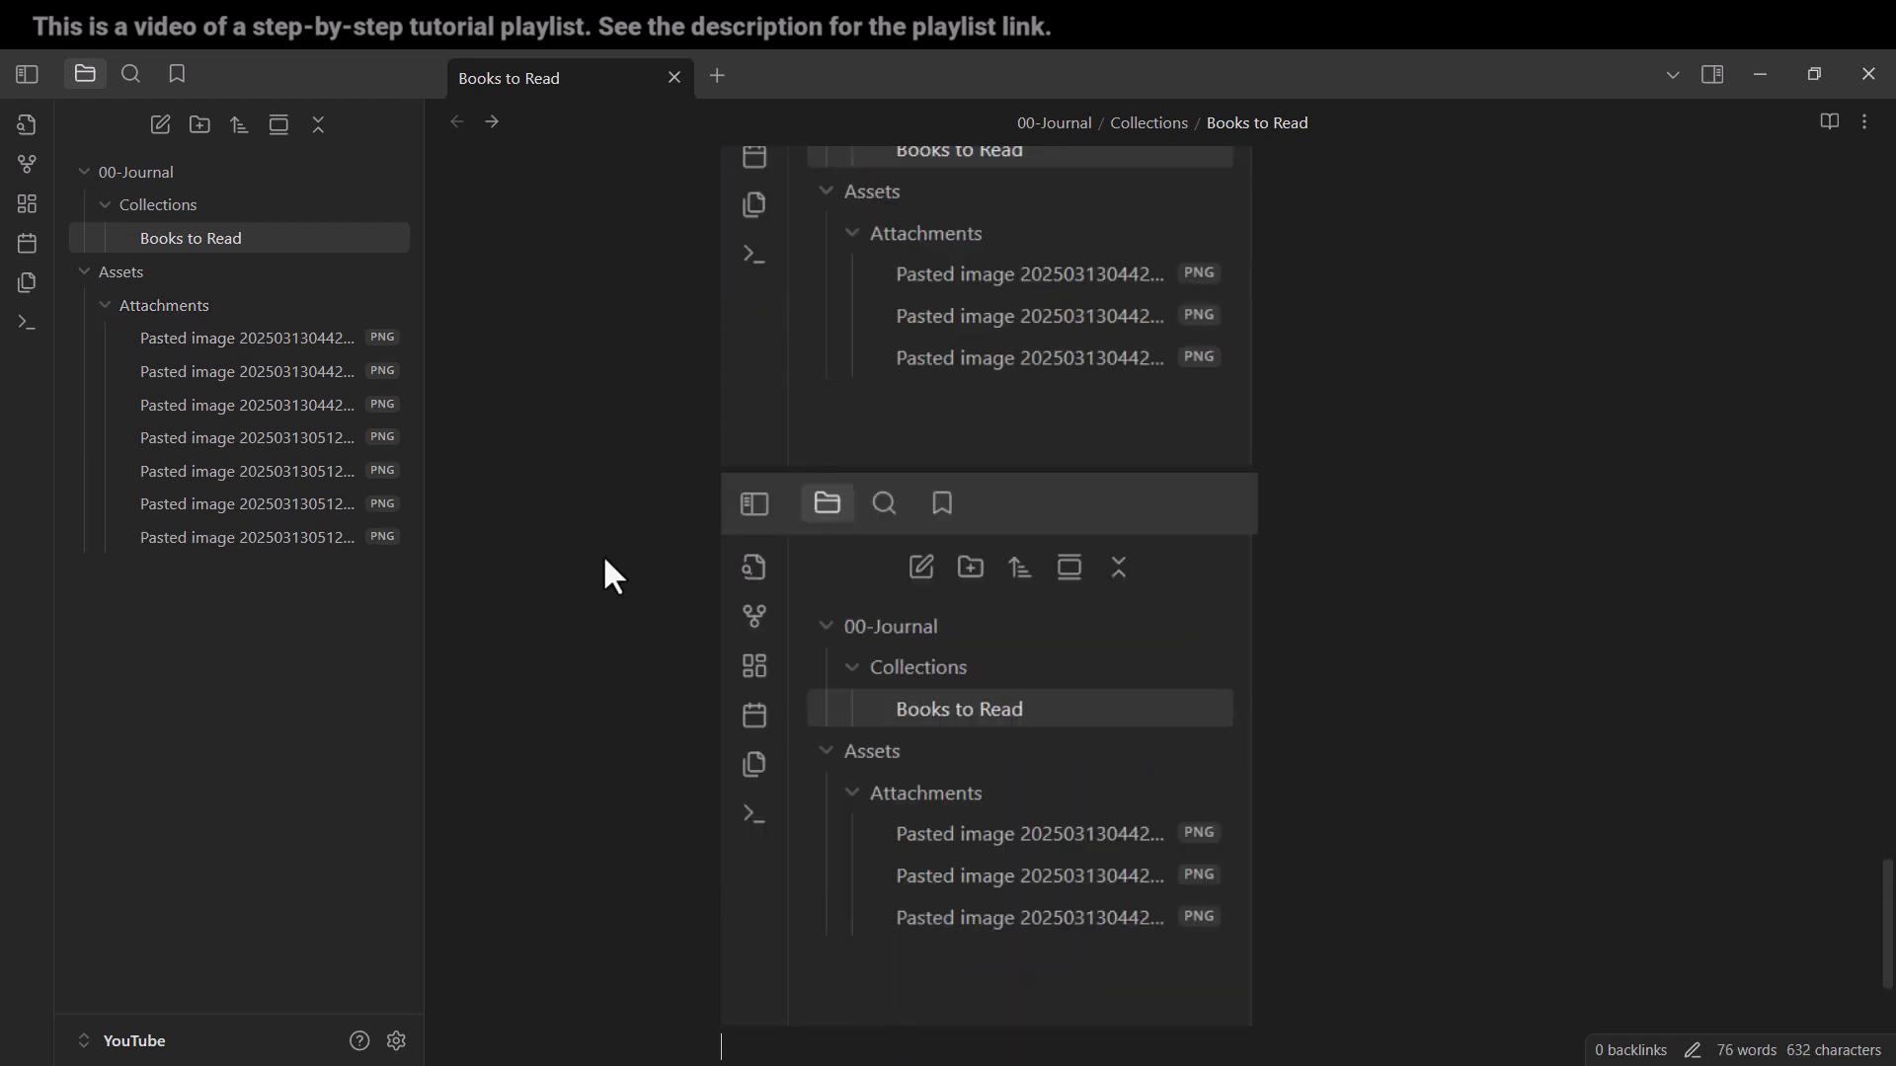
key(ctrl+v)
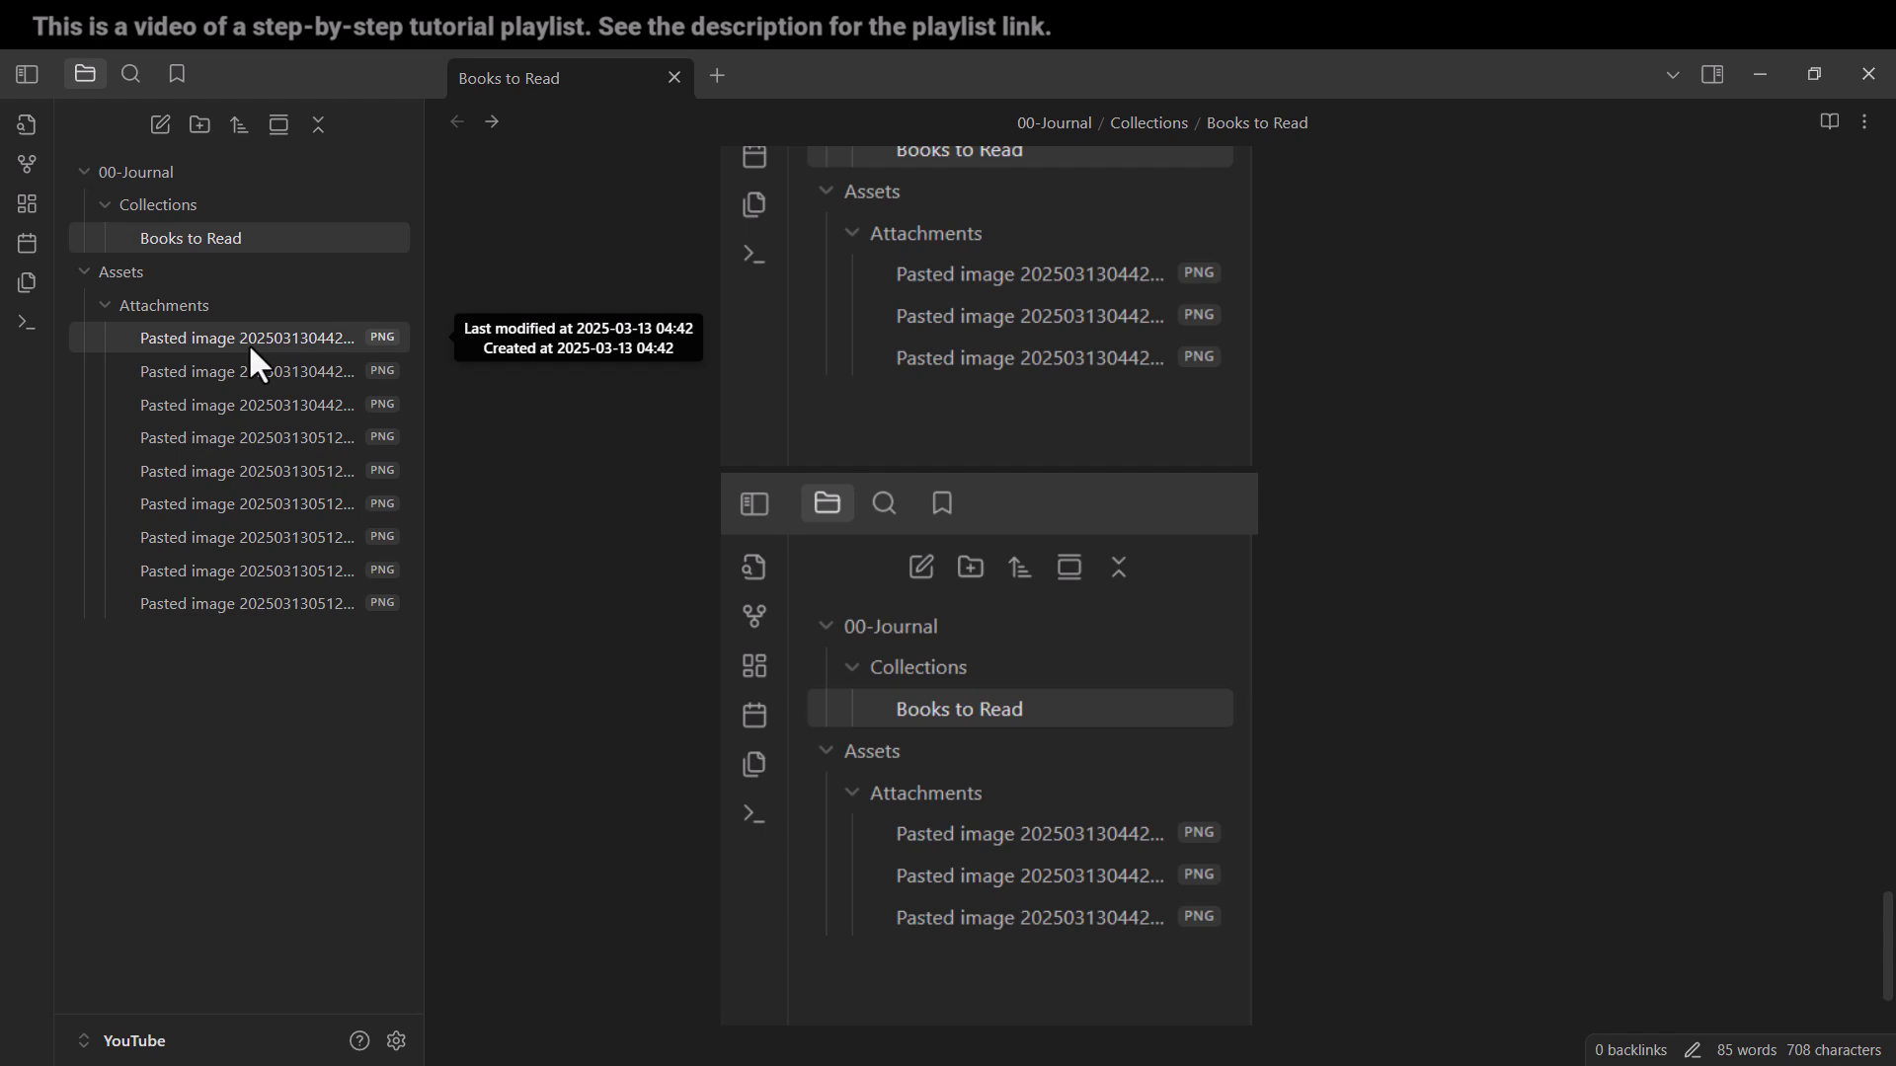
Delete the small Finish cover image and all the file list screenshots from the Attachments folder, keeping the first two images
mouse_move(251, 352)
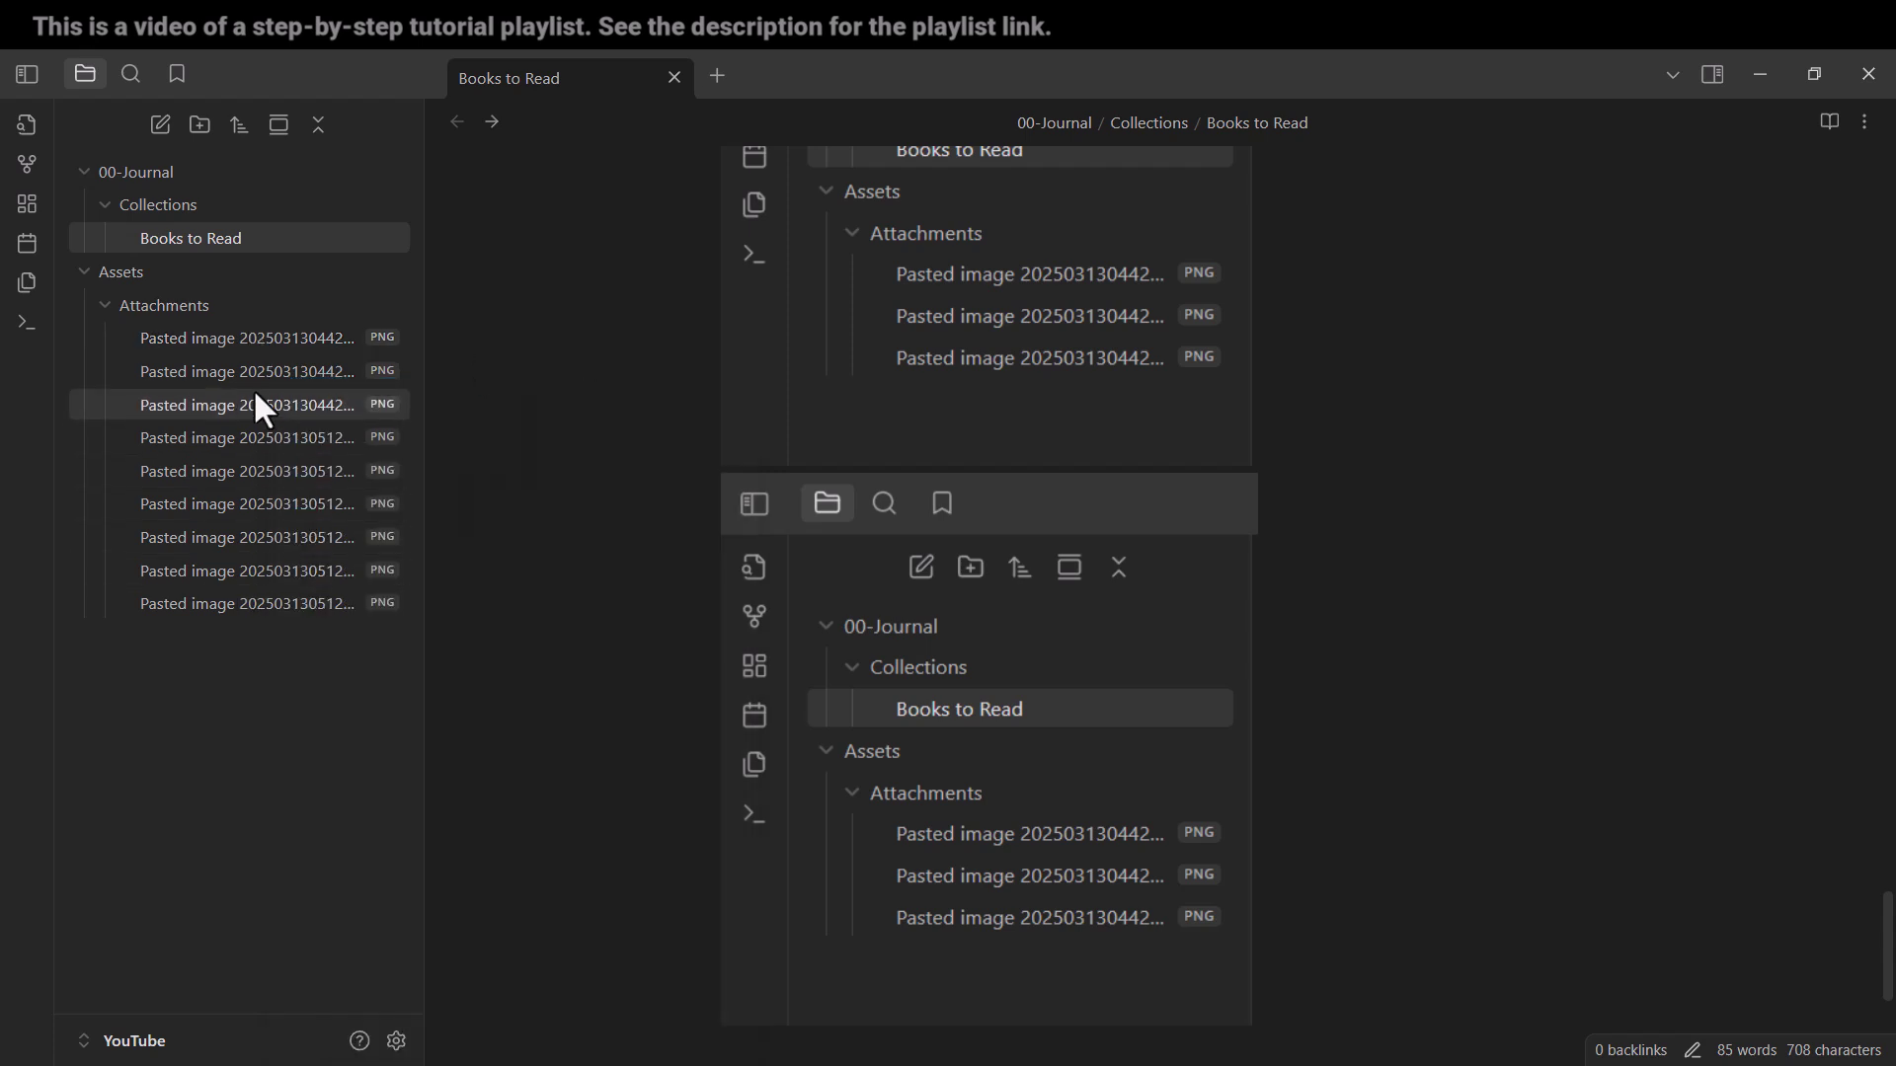
mouse_move(247, 390)
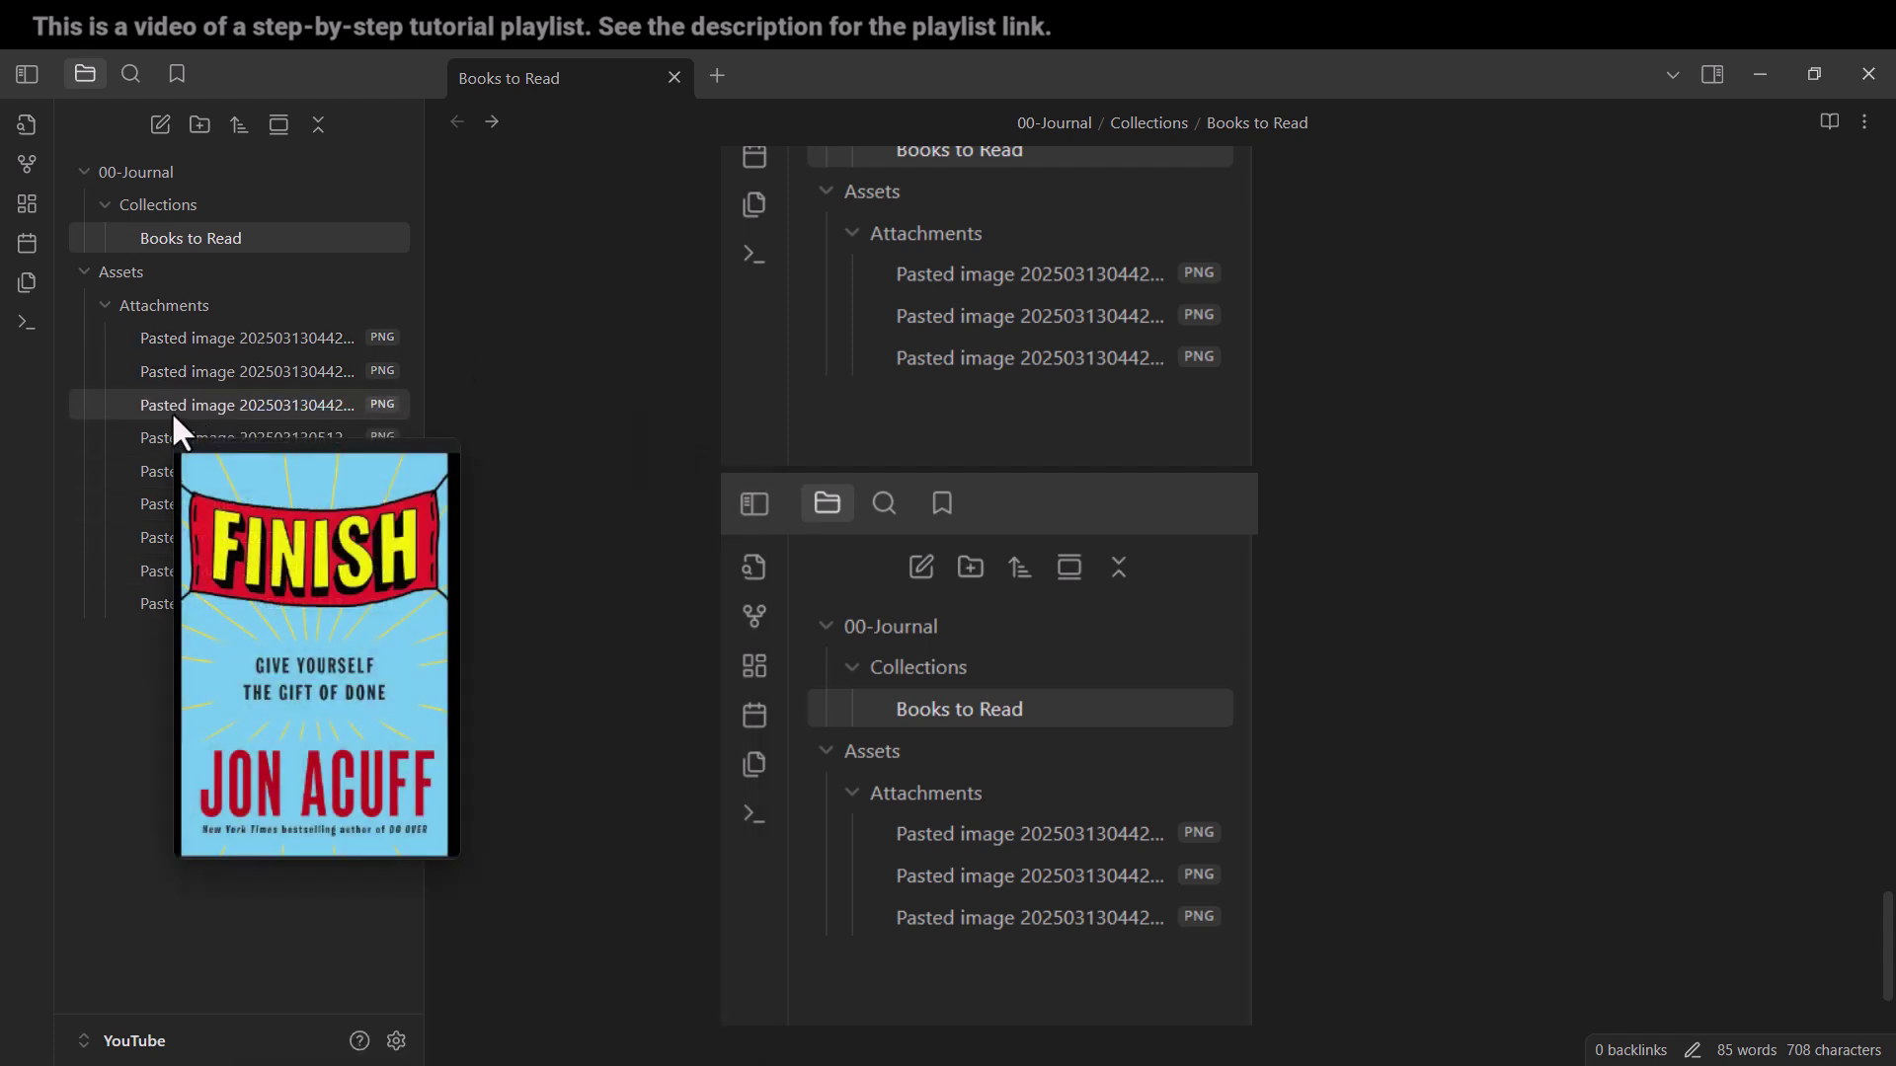
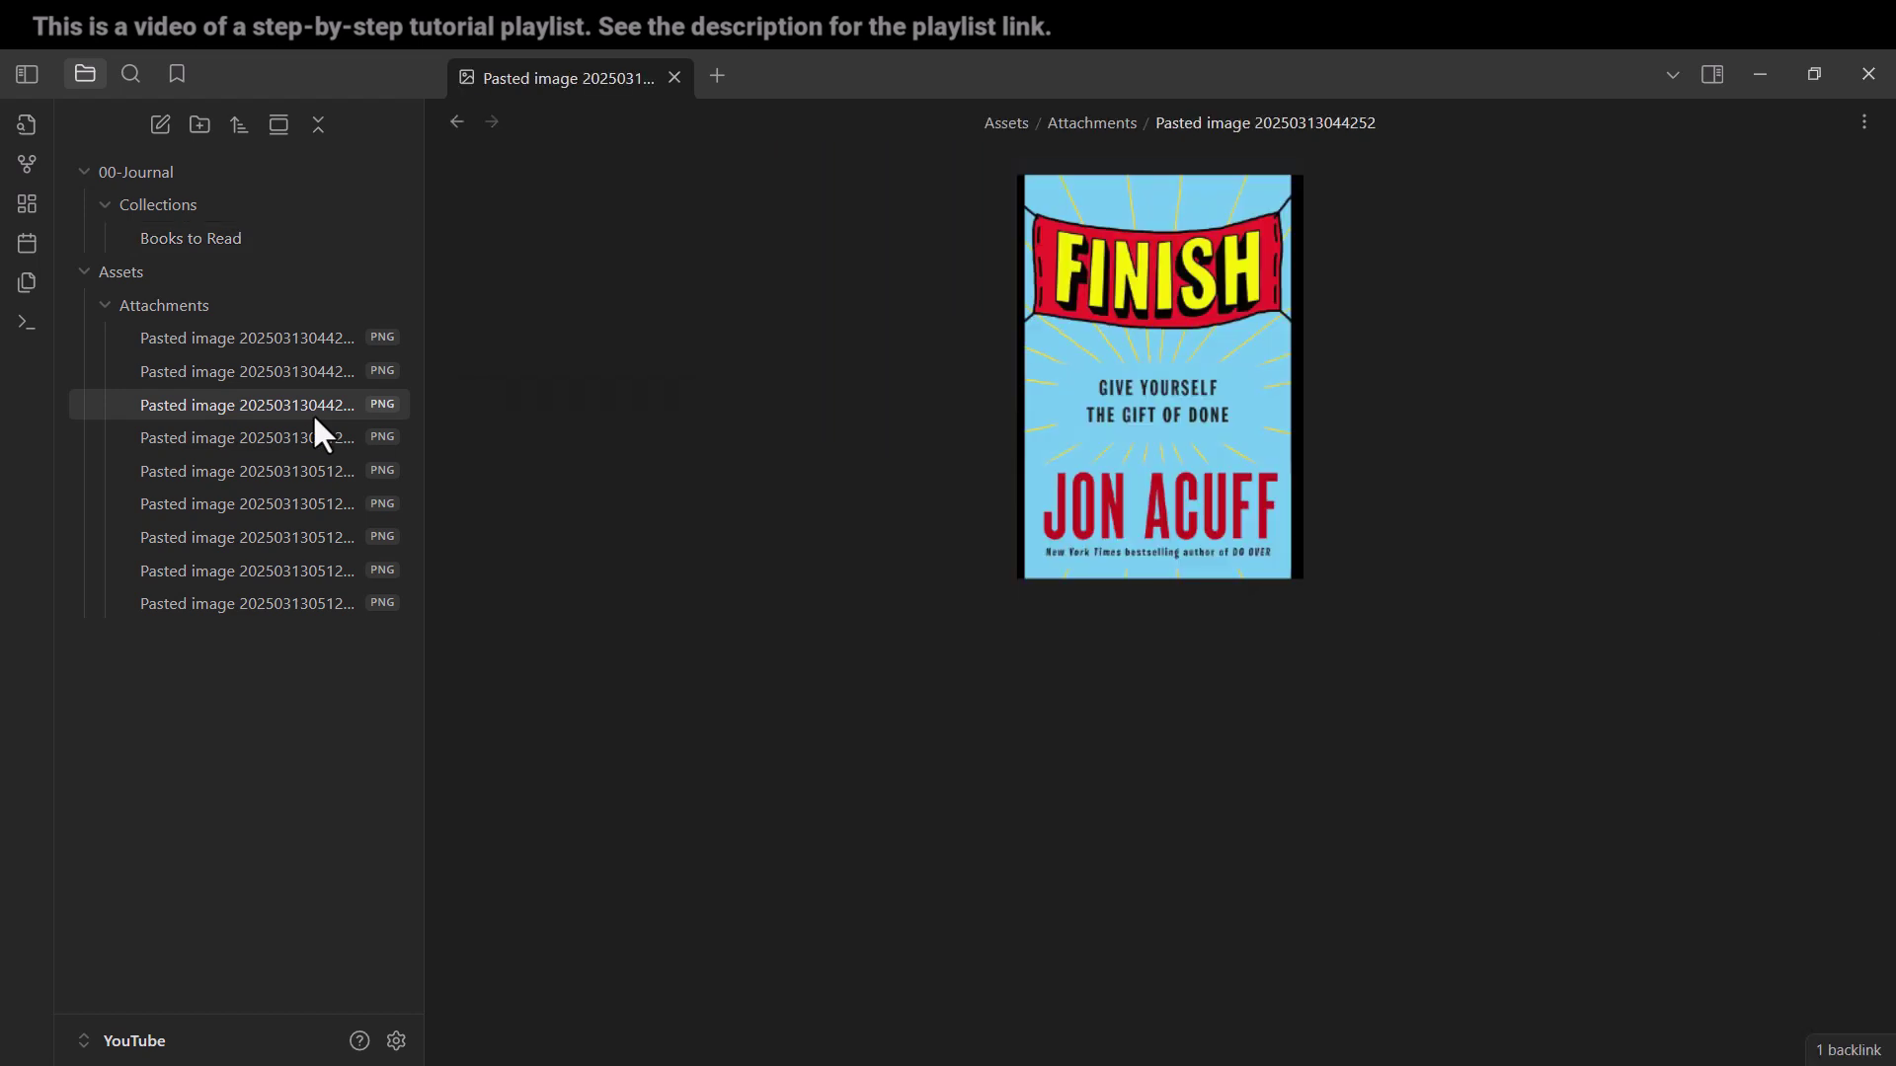
shift+click(283, 604)
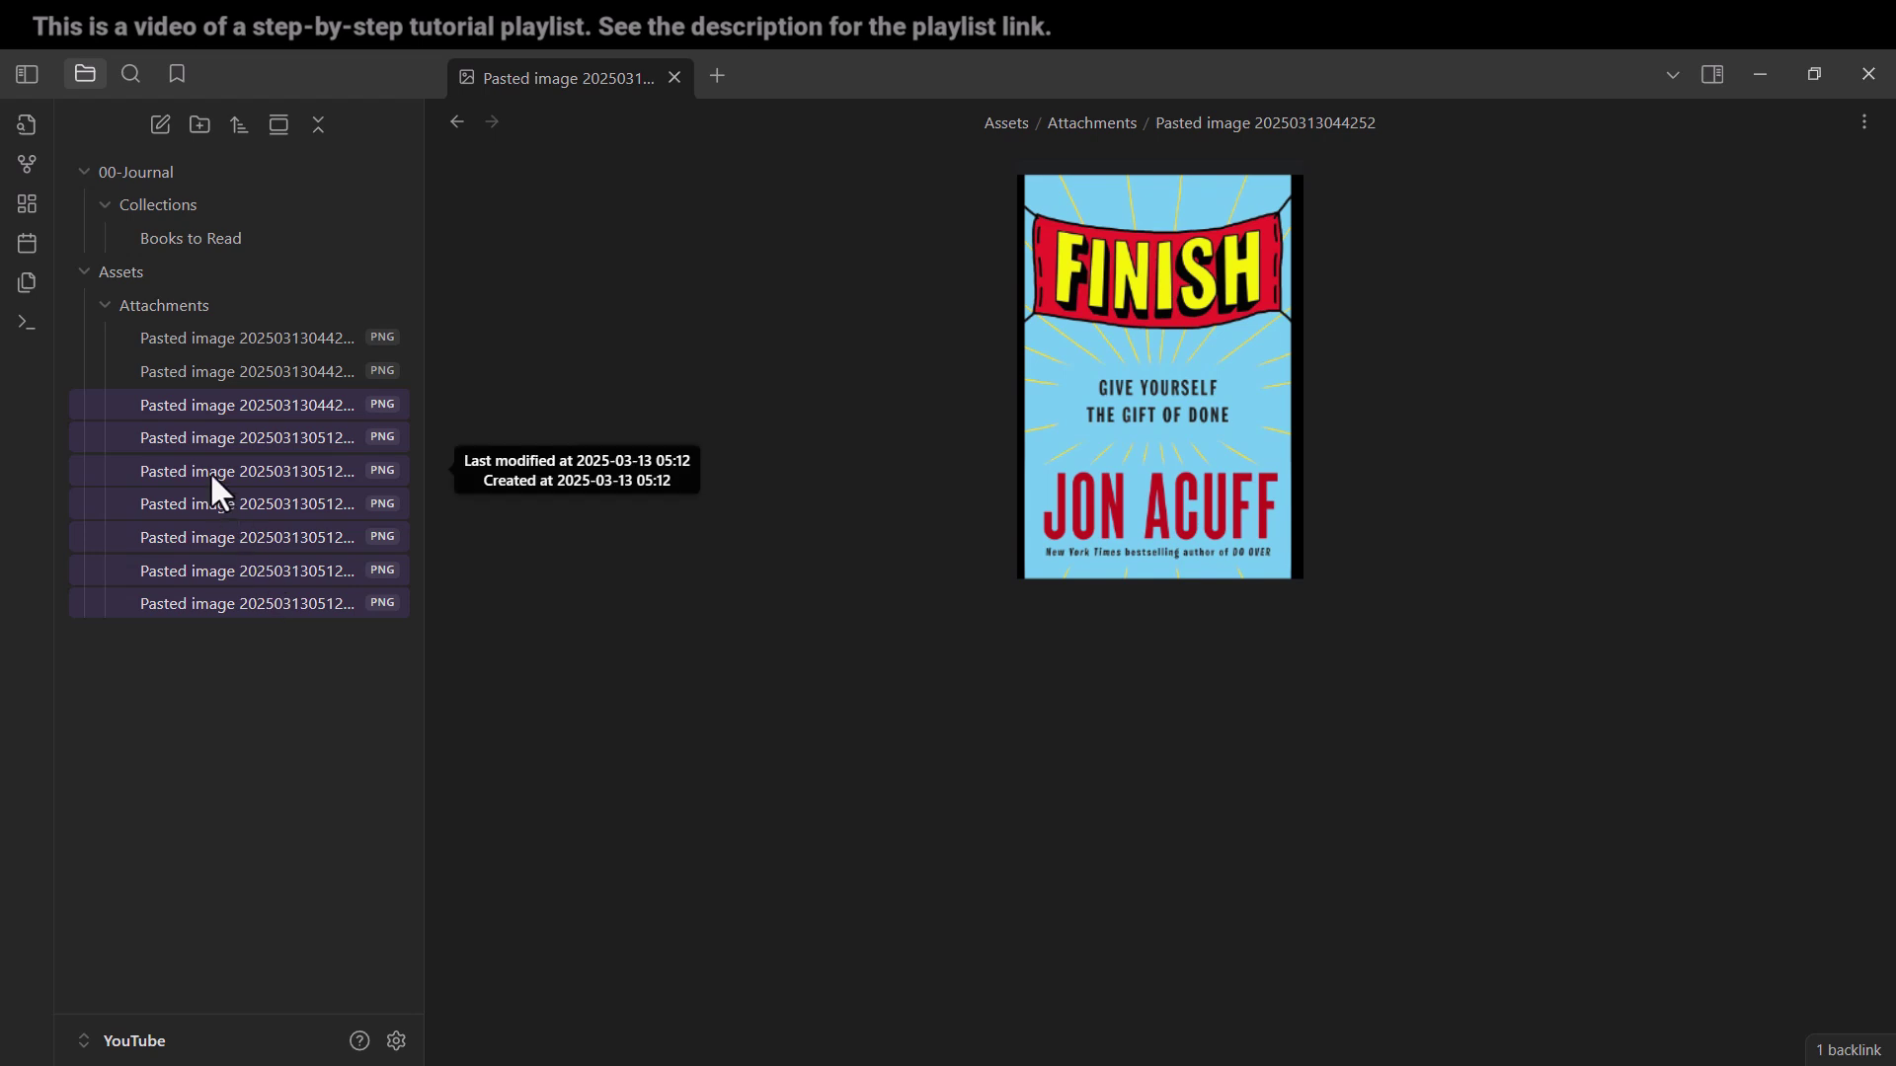
key(Delete)
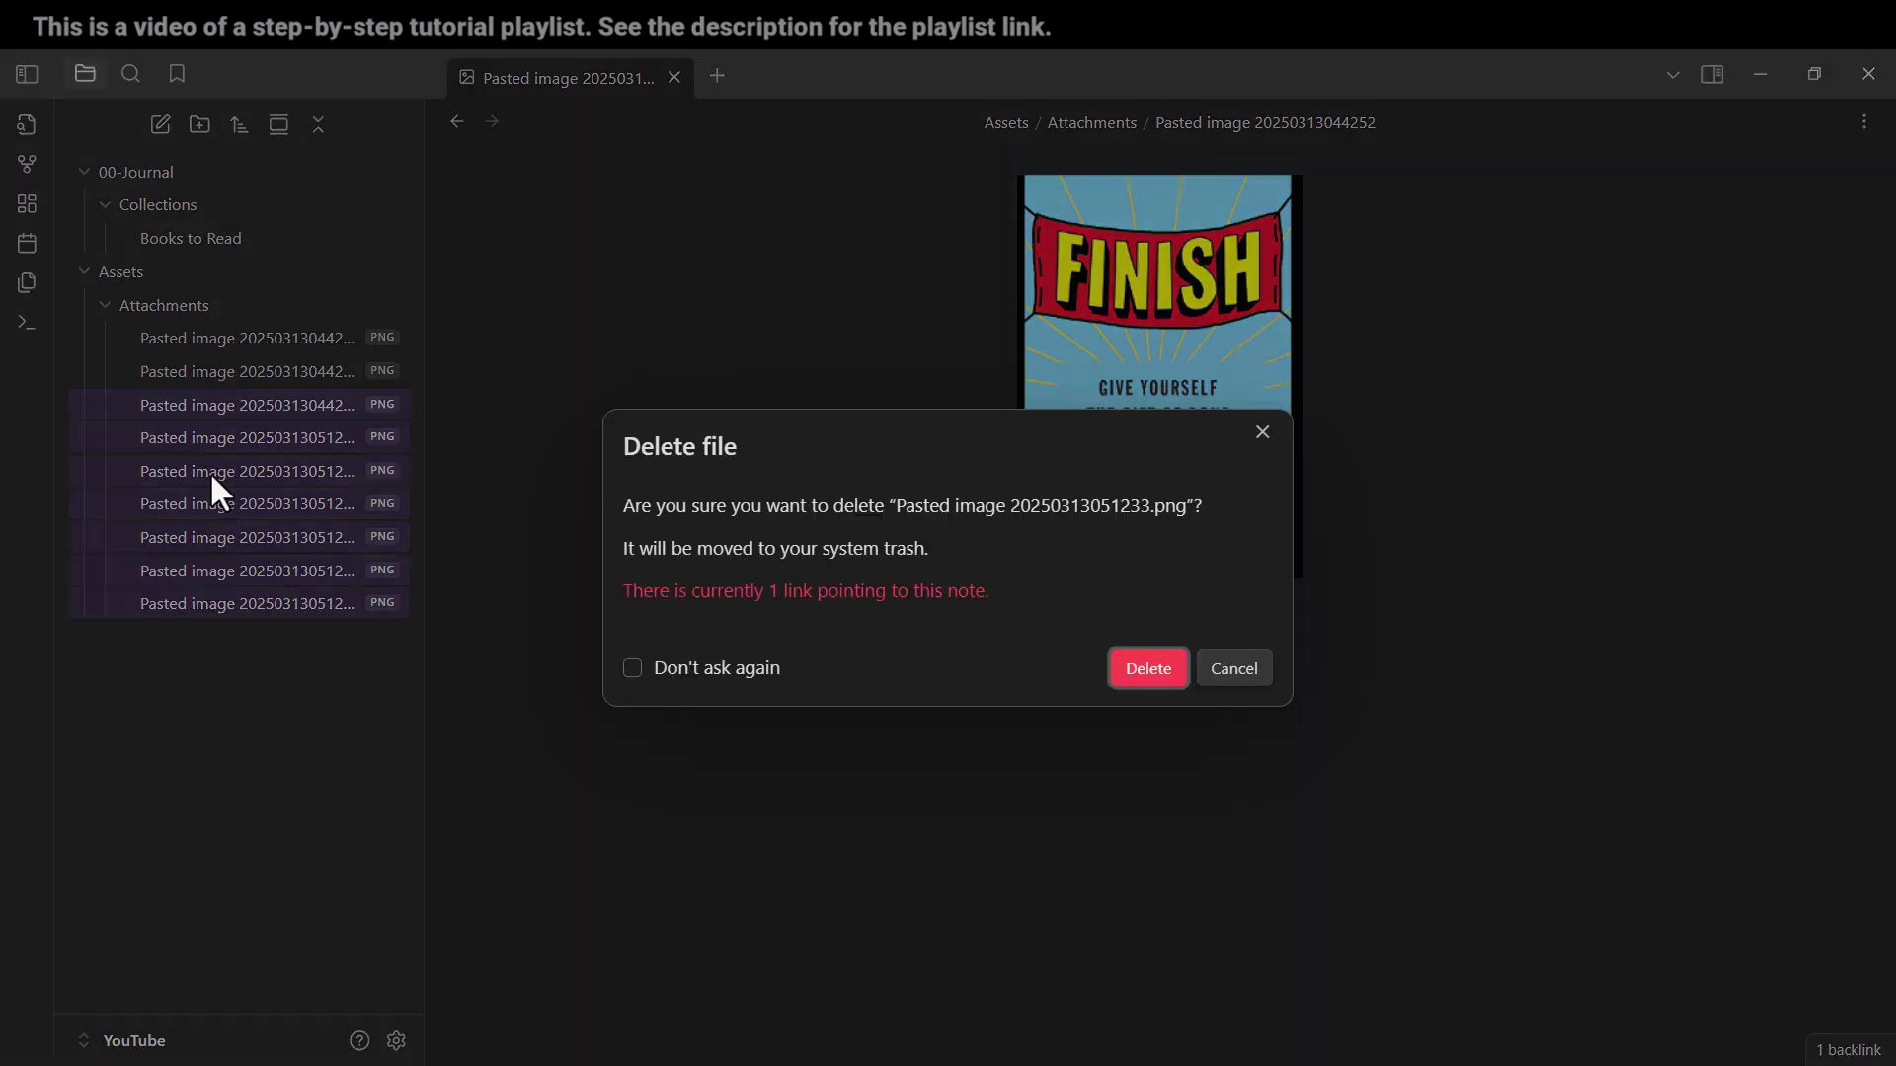
click(1163, 666)
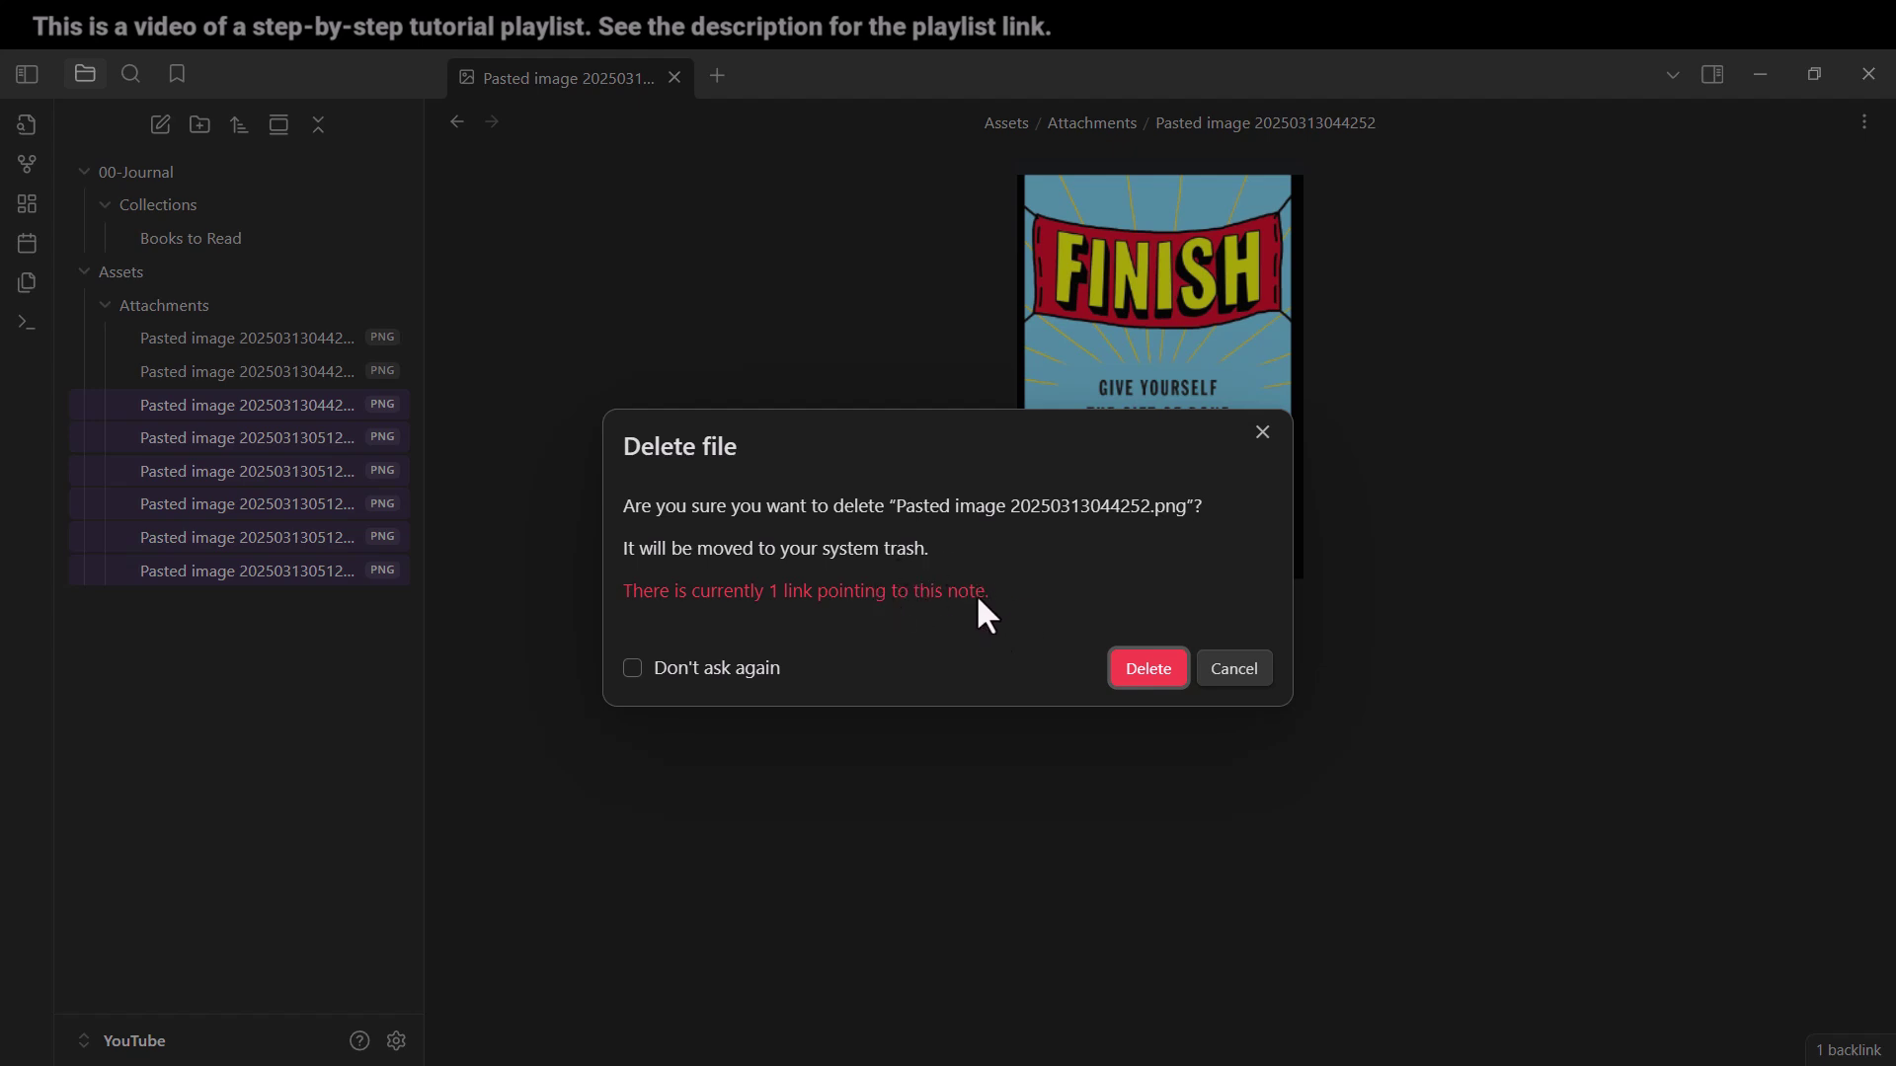
click(1147, 672)
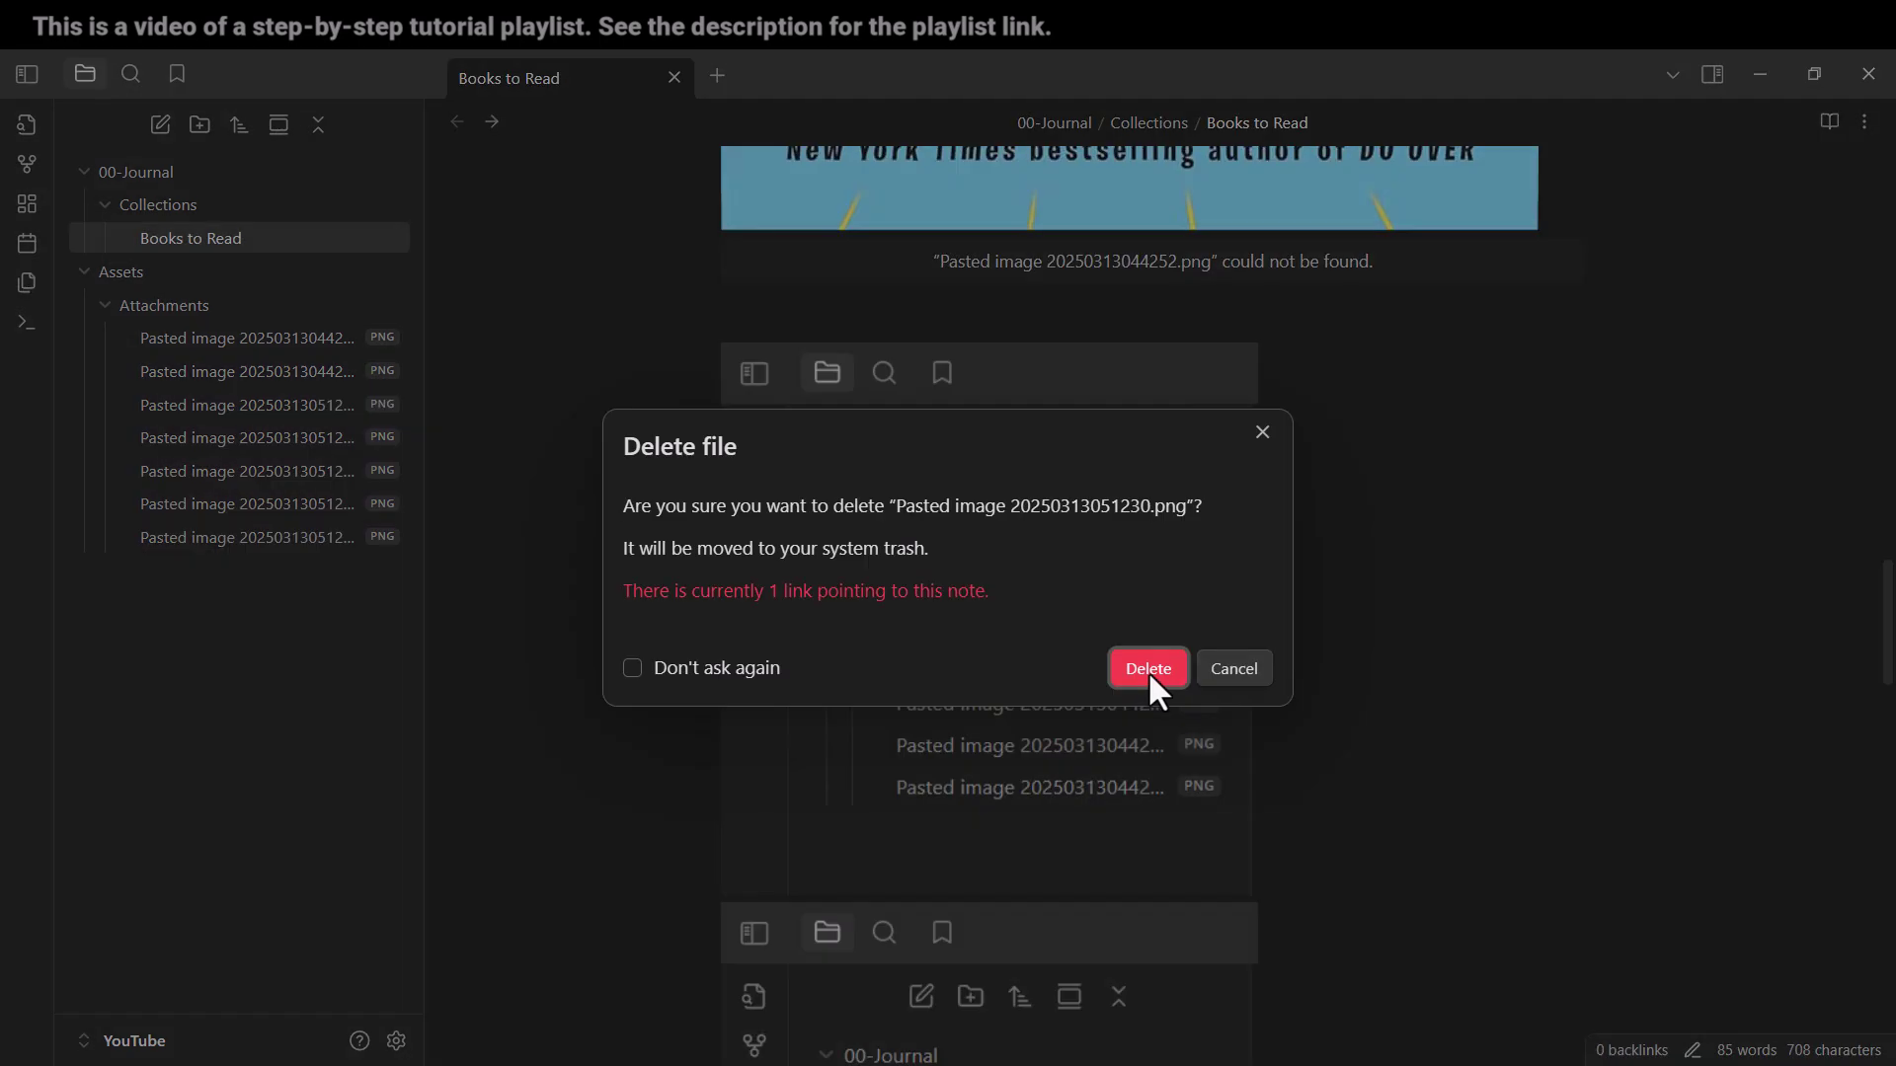
click(1144, 669)
click(1146, 670)
click(1143, 669)
click(1141, 668)
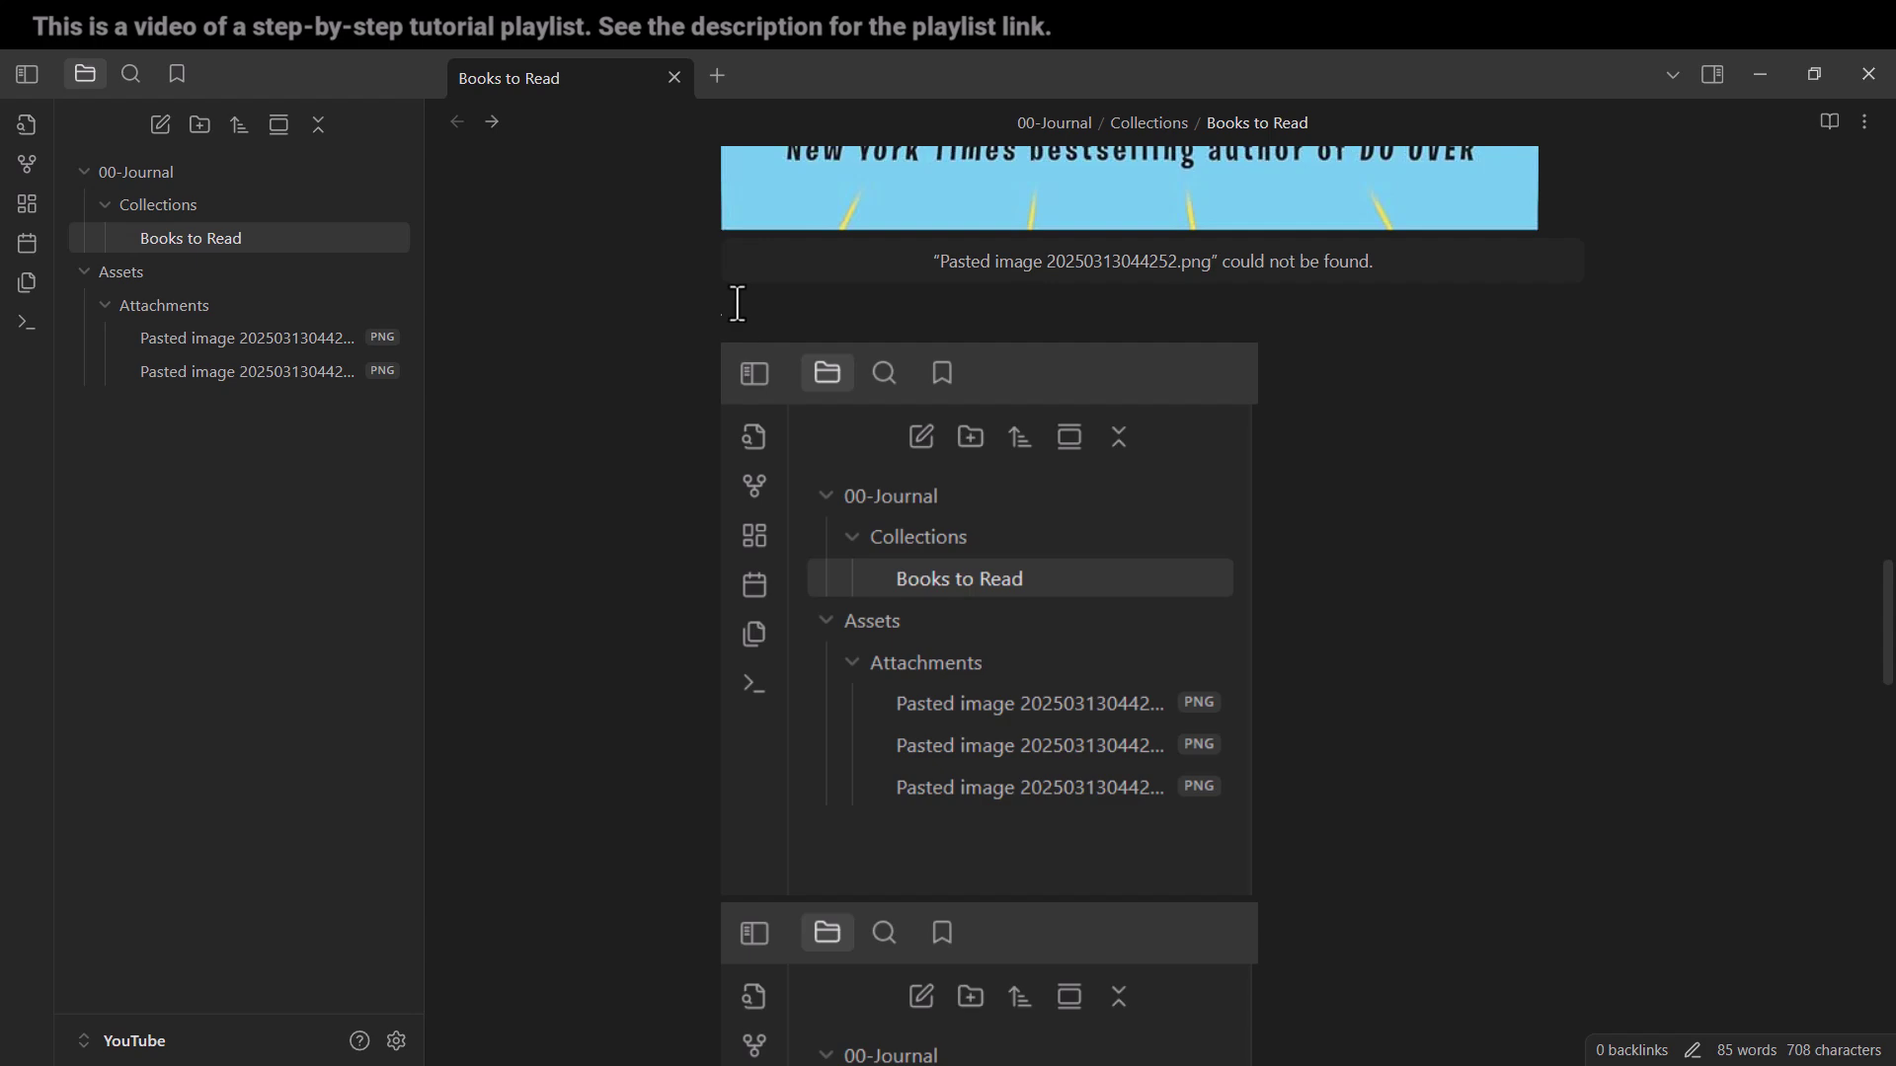
Close and reopen the Books to Read note to refresh its image embeds
click(674, 78)
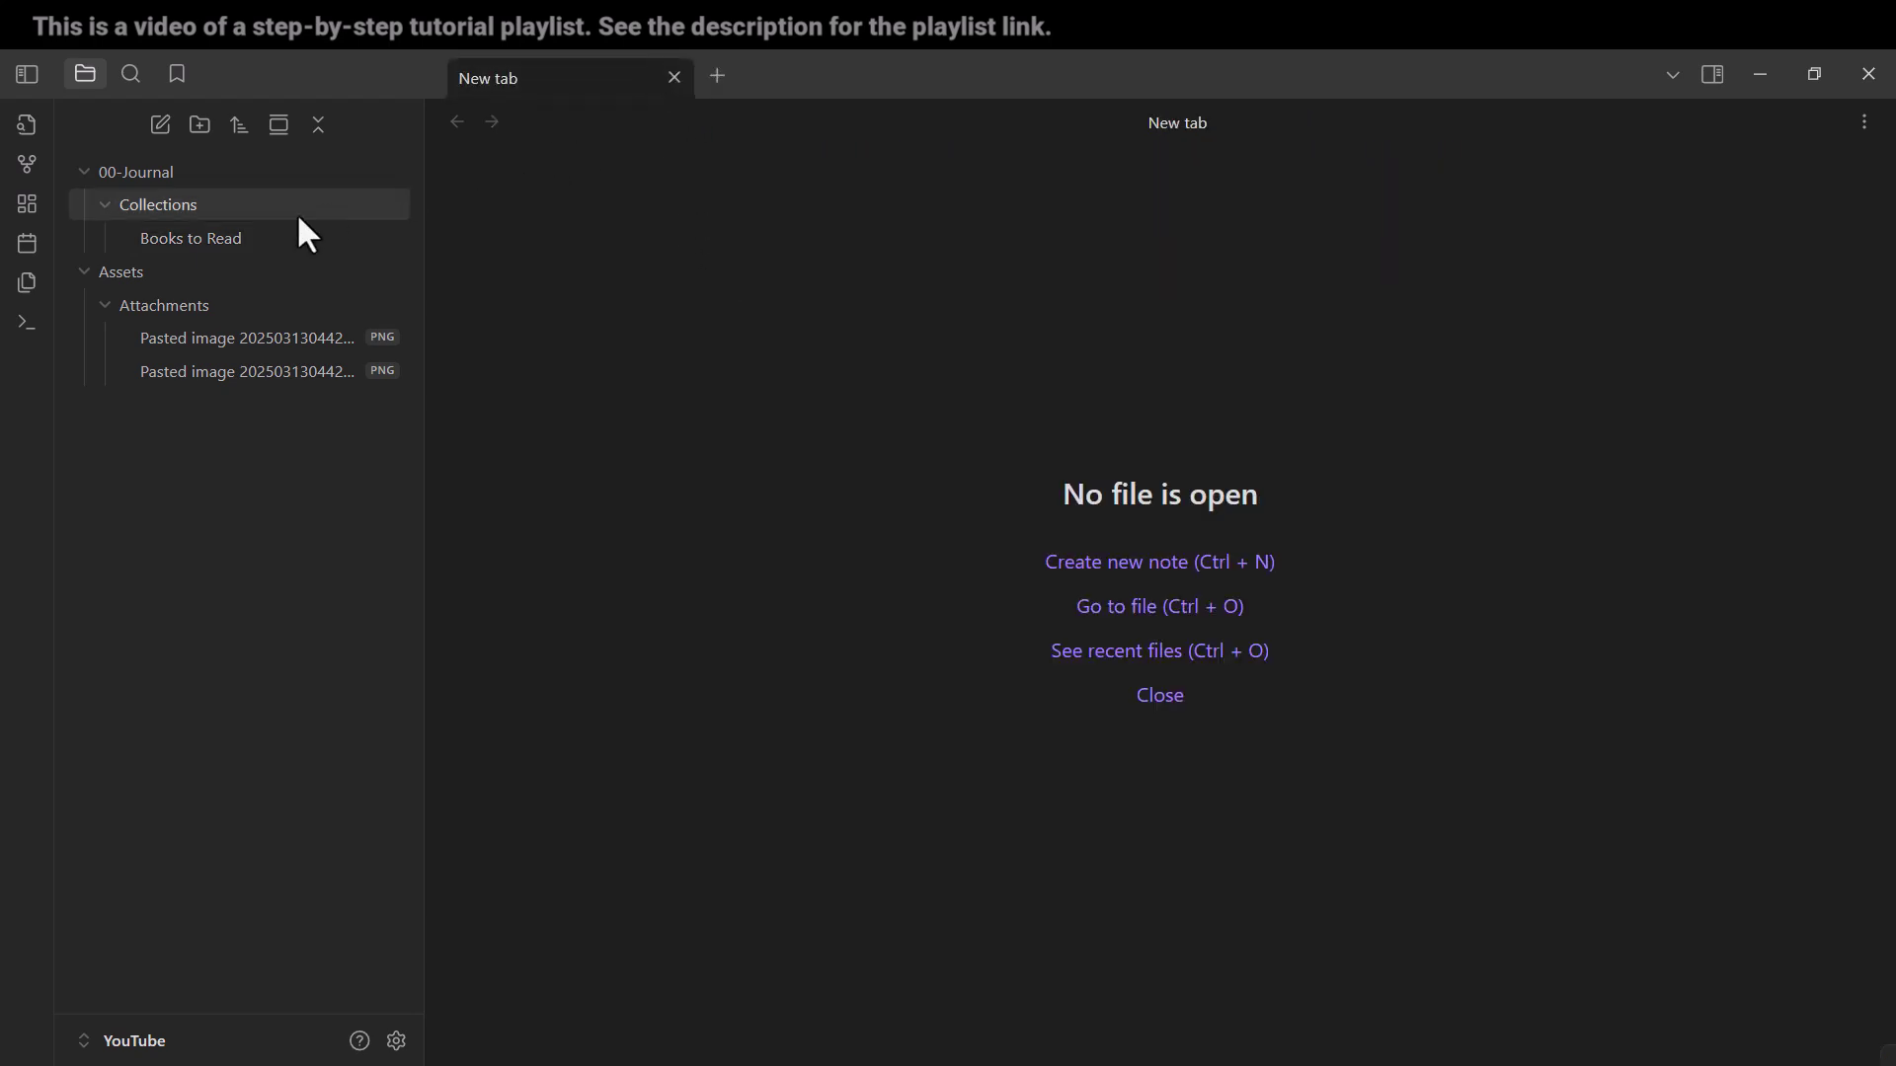
click(223, 243)
scroll(930, 503, down, 15)
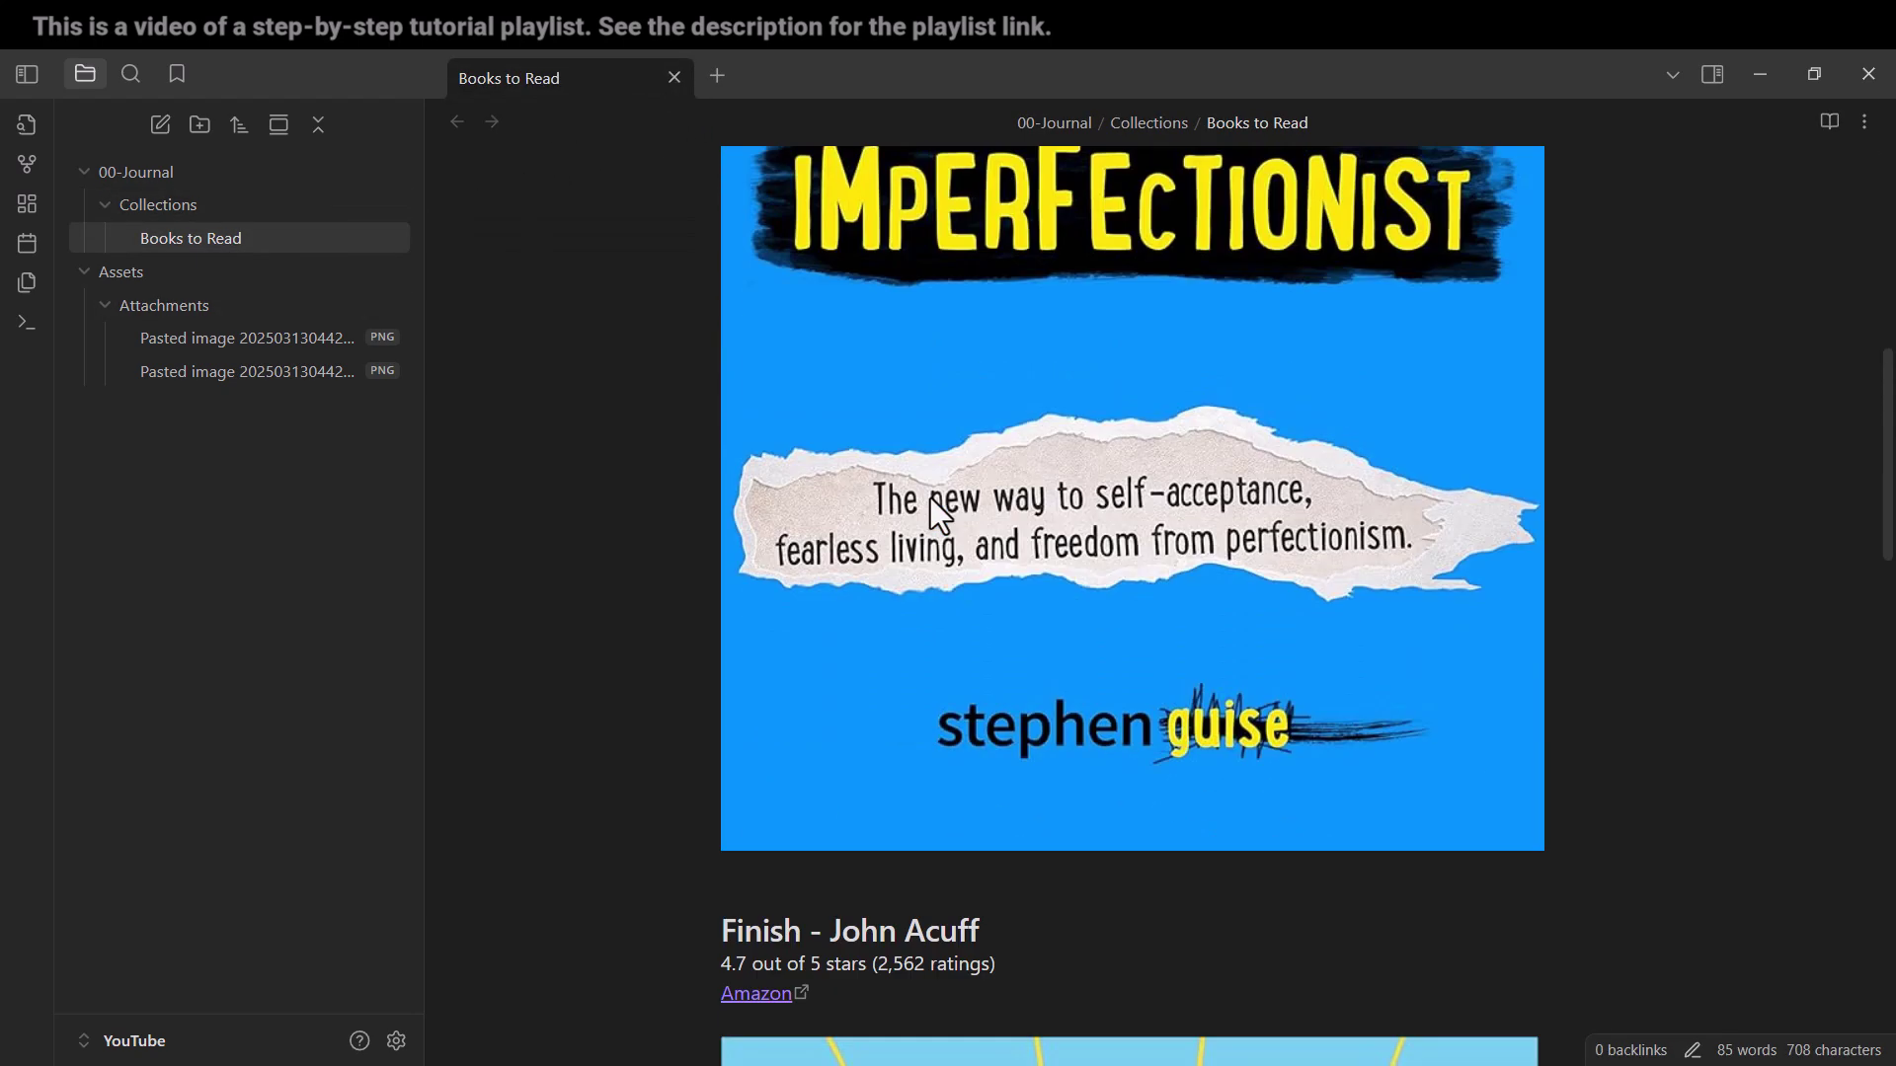
scroll(930, 498, up, 10)
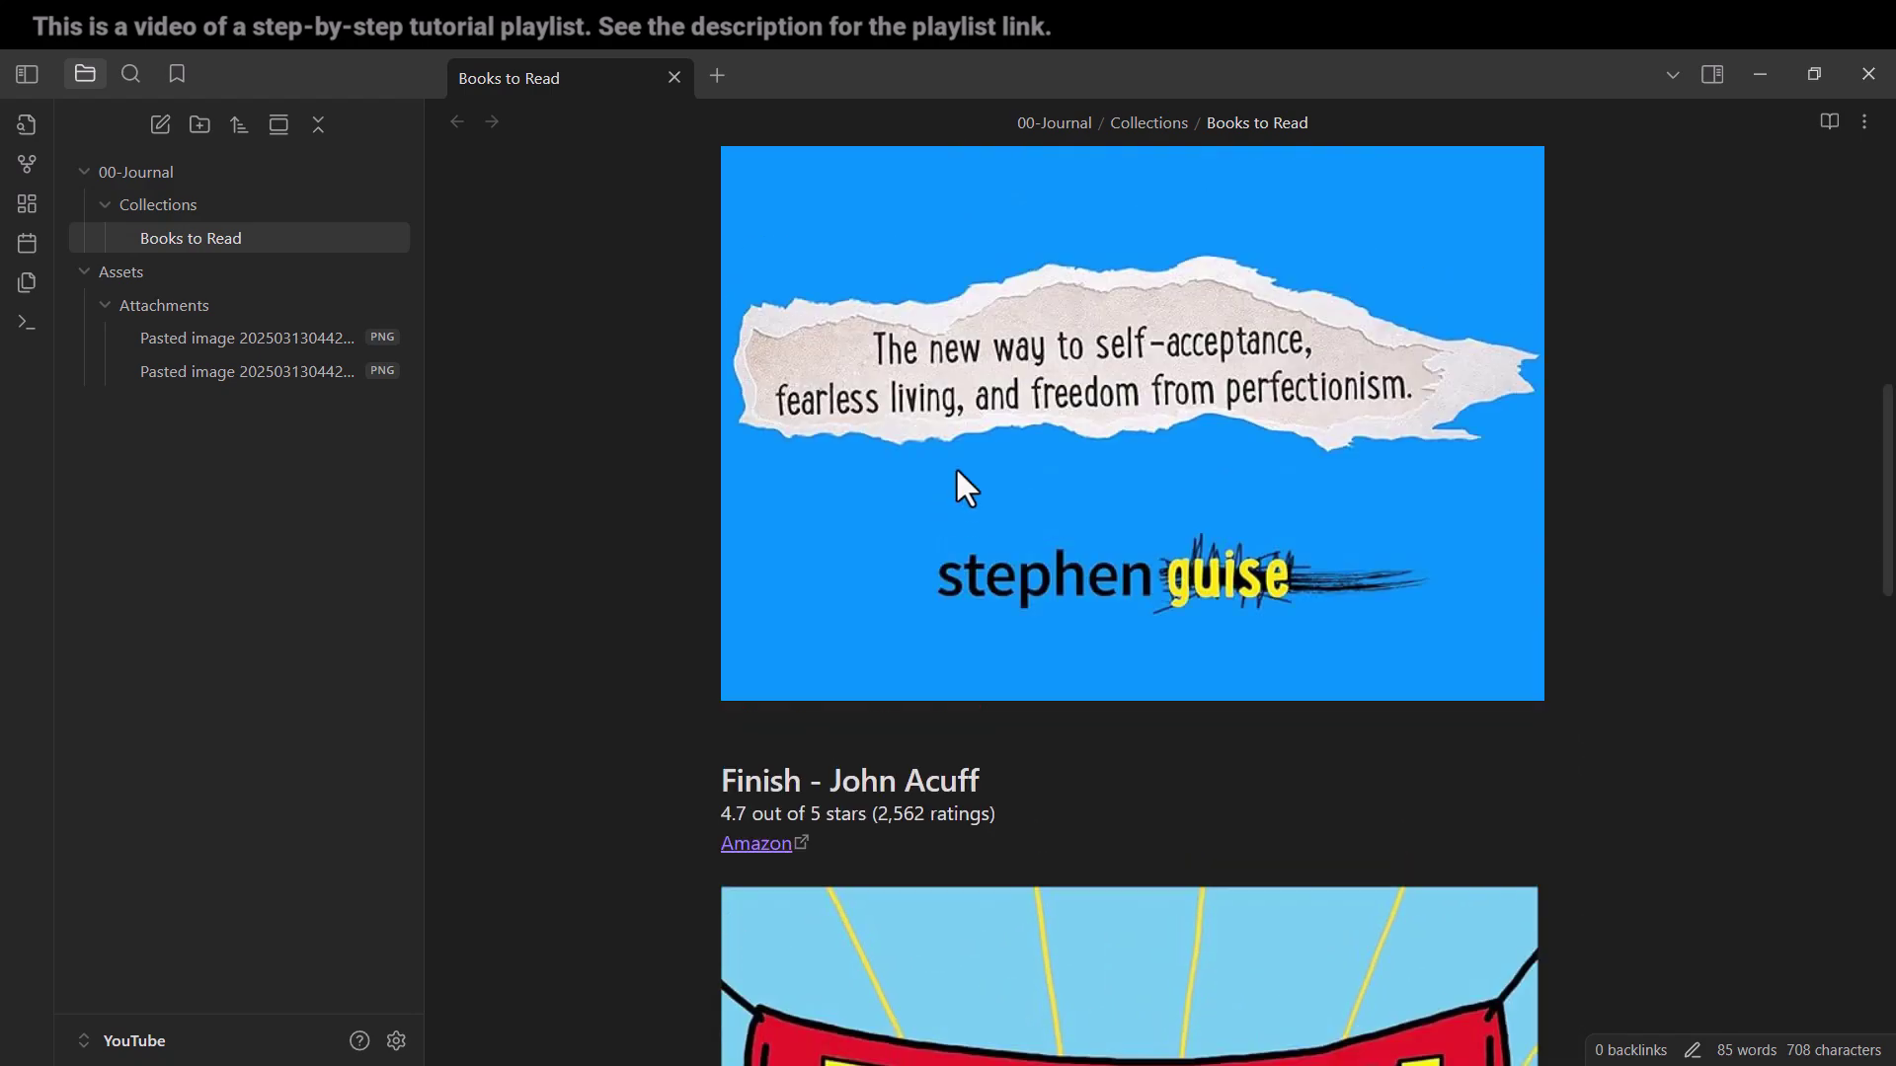
scroll(981, 508, down, 5)
scroll(946, 562, down, 8)
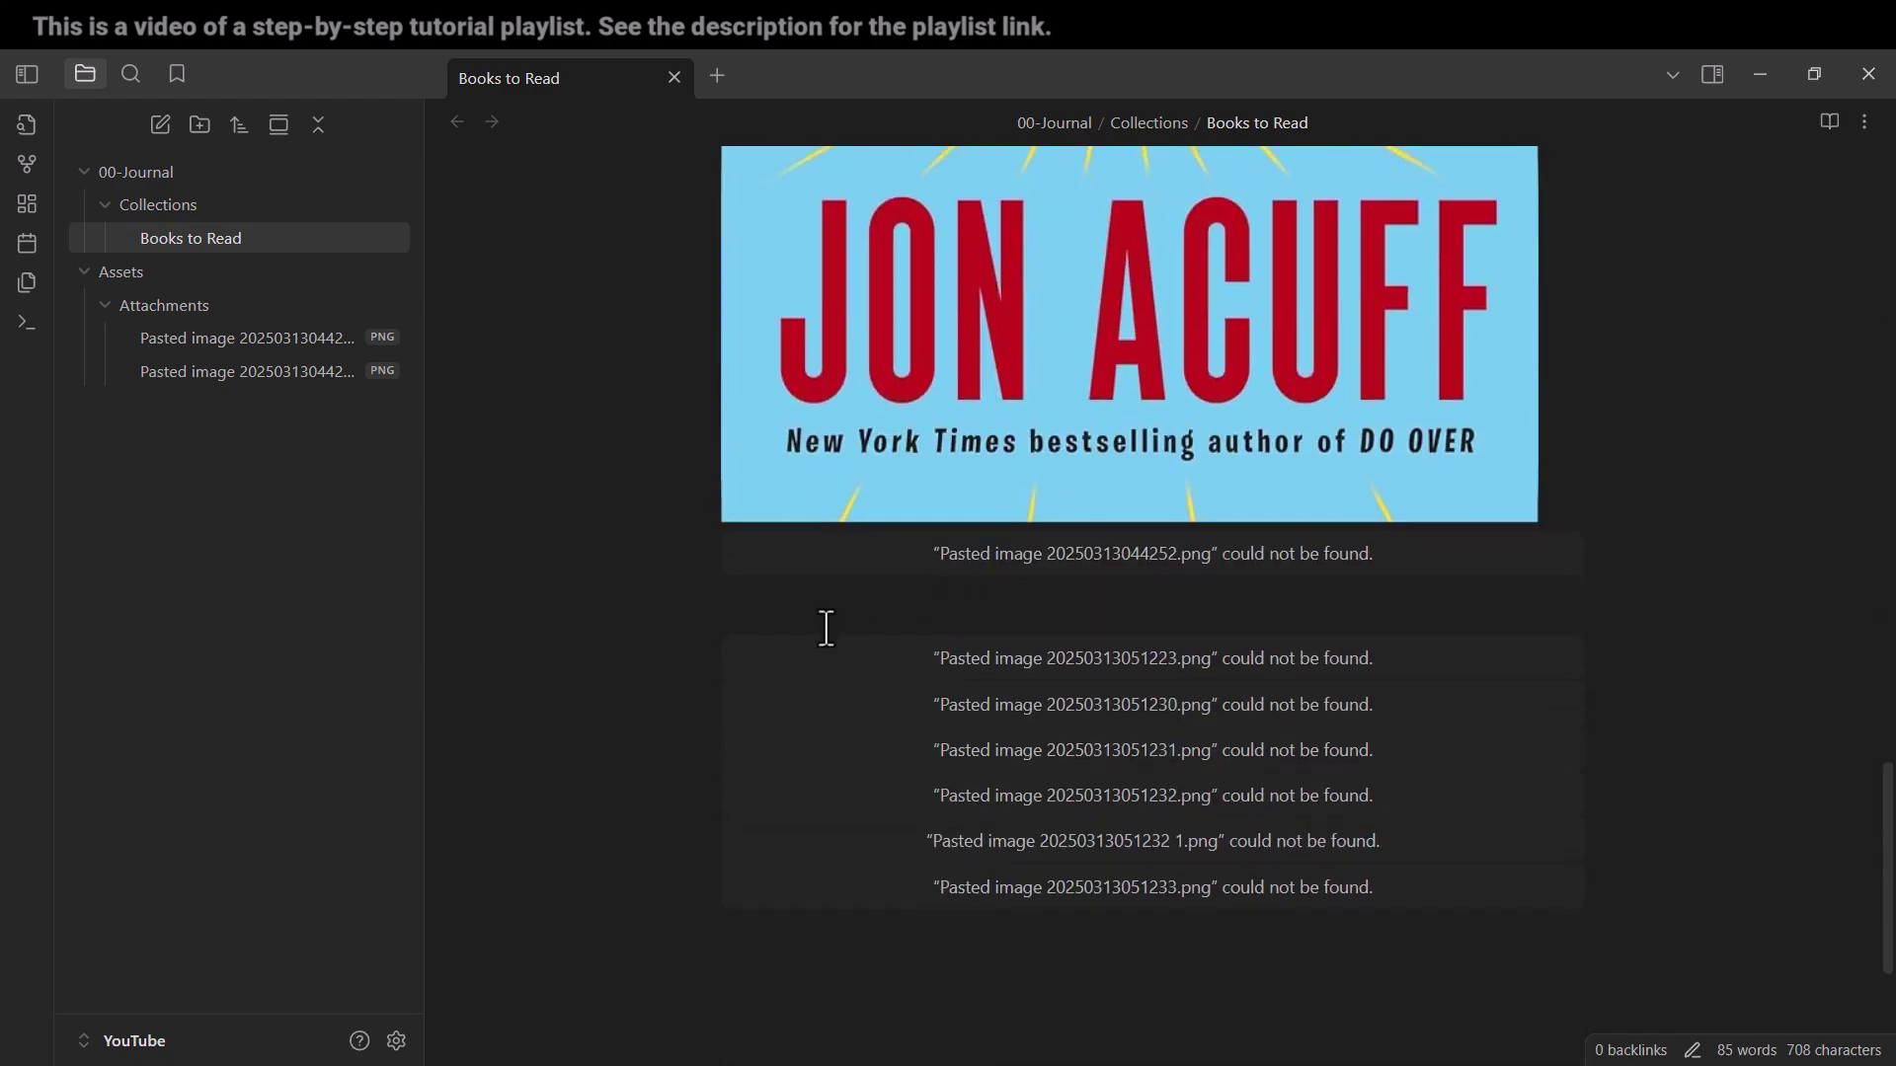
Delete all the broken image embeds beneath the full-size Finish cover and add a blank line there
click(734, 565)
click(744, 565)
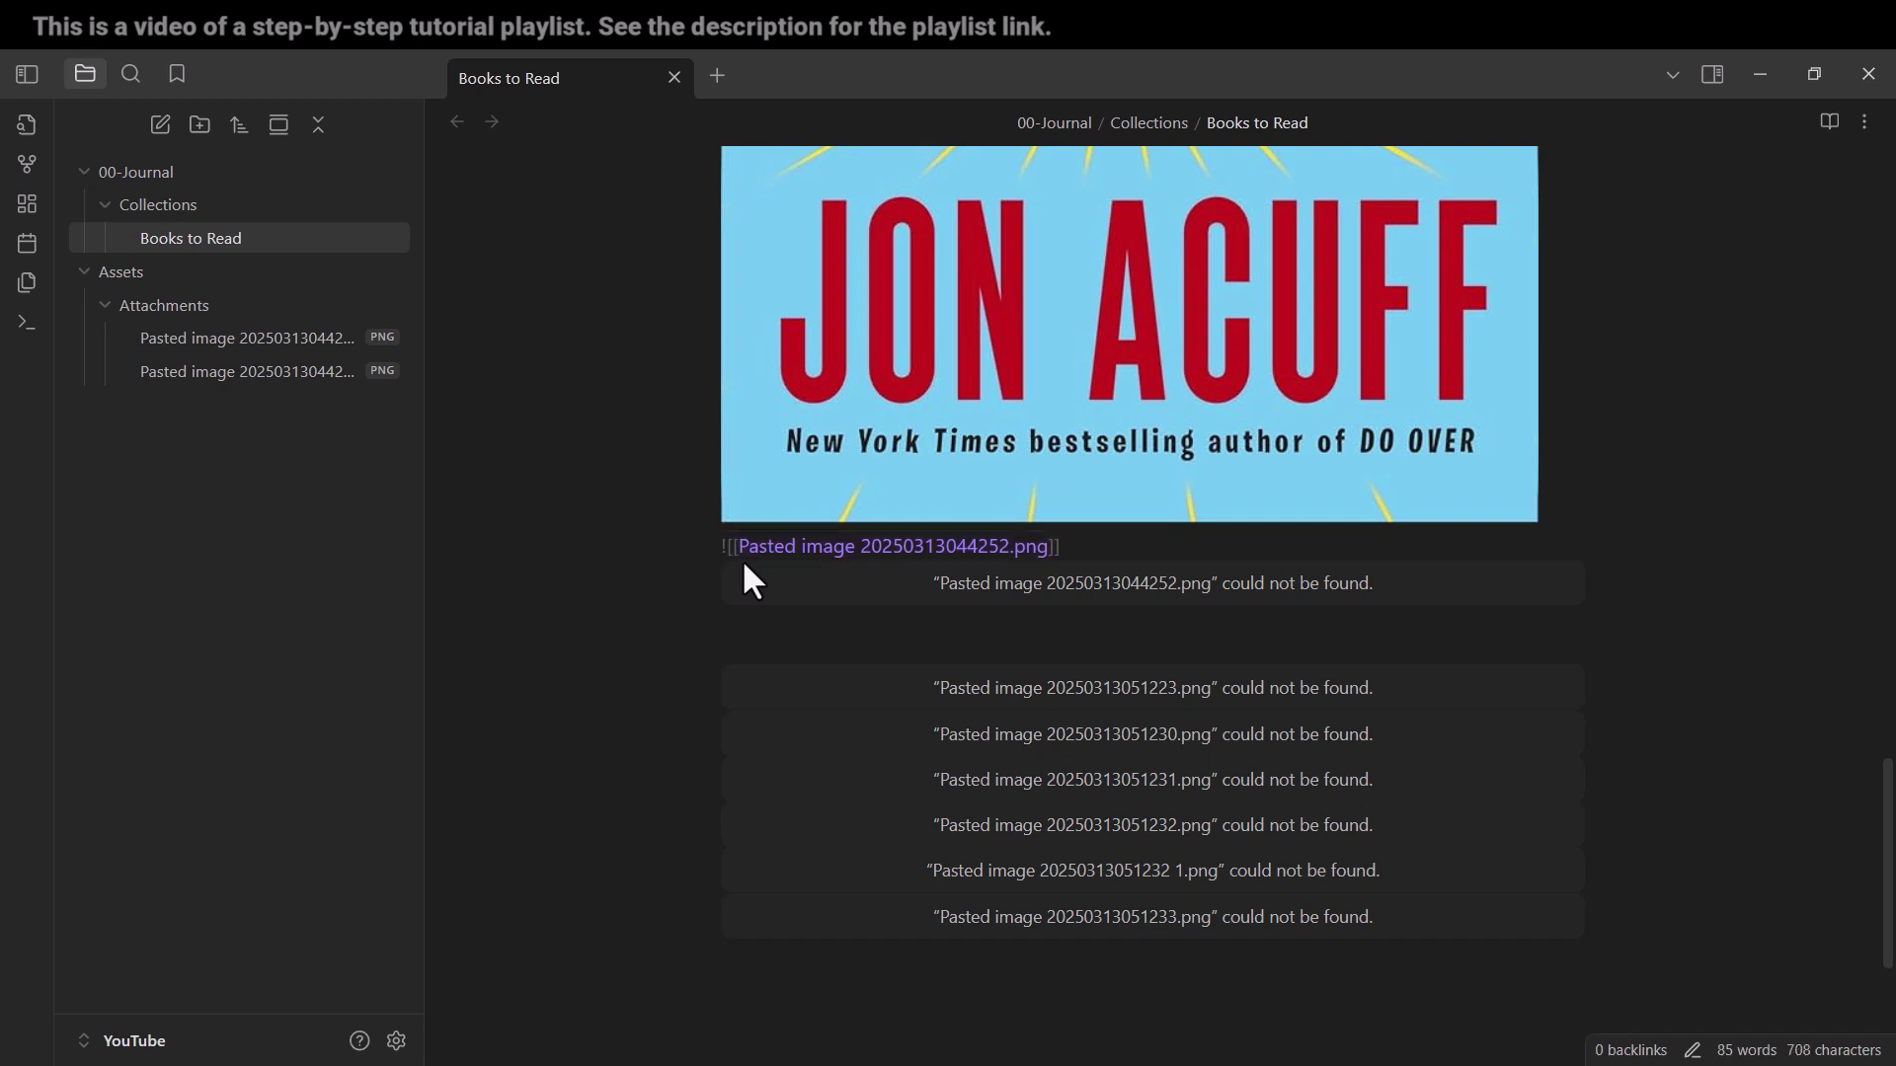
key(shift+Down)
key(shift+Down)
key(shift+Down)
key(shift+Down)
key(shift+Down)
key(shift+Down)
key(shift+Down)
key(shift+Down)
key(shift+Down)
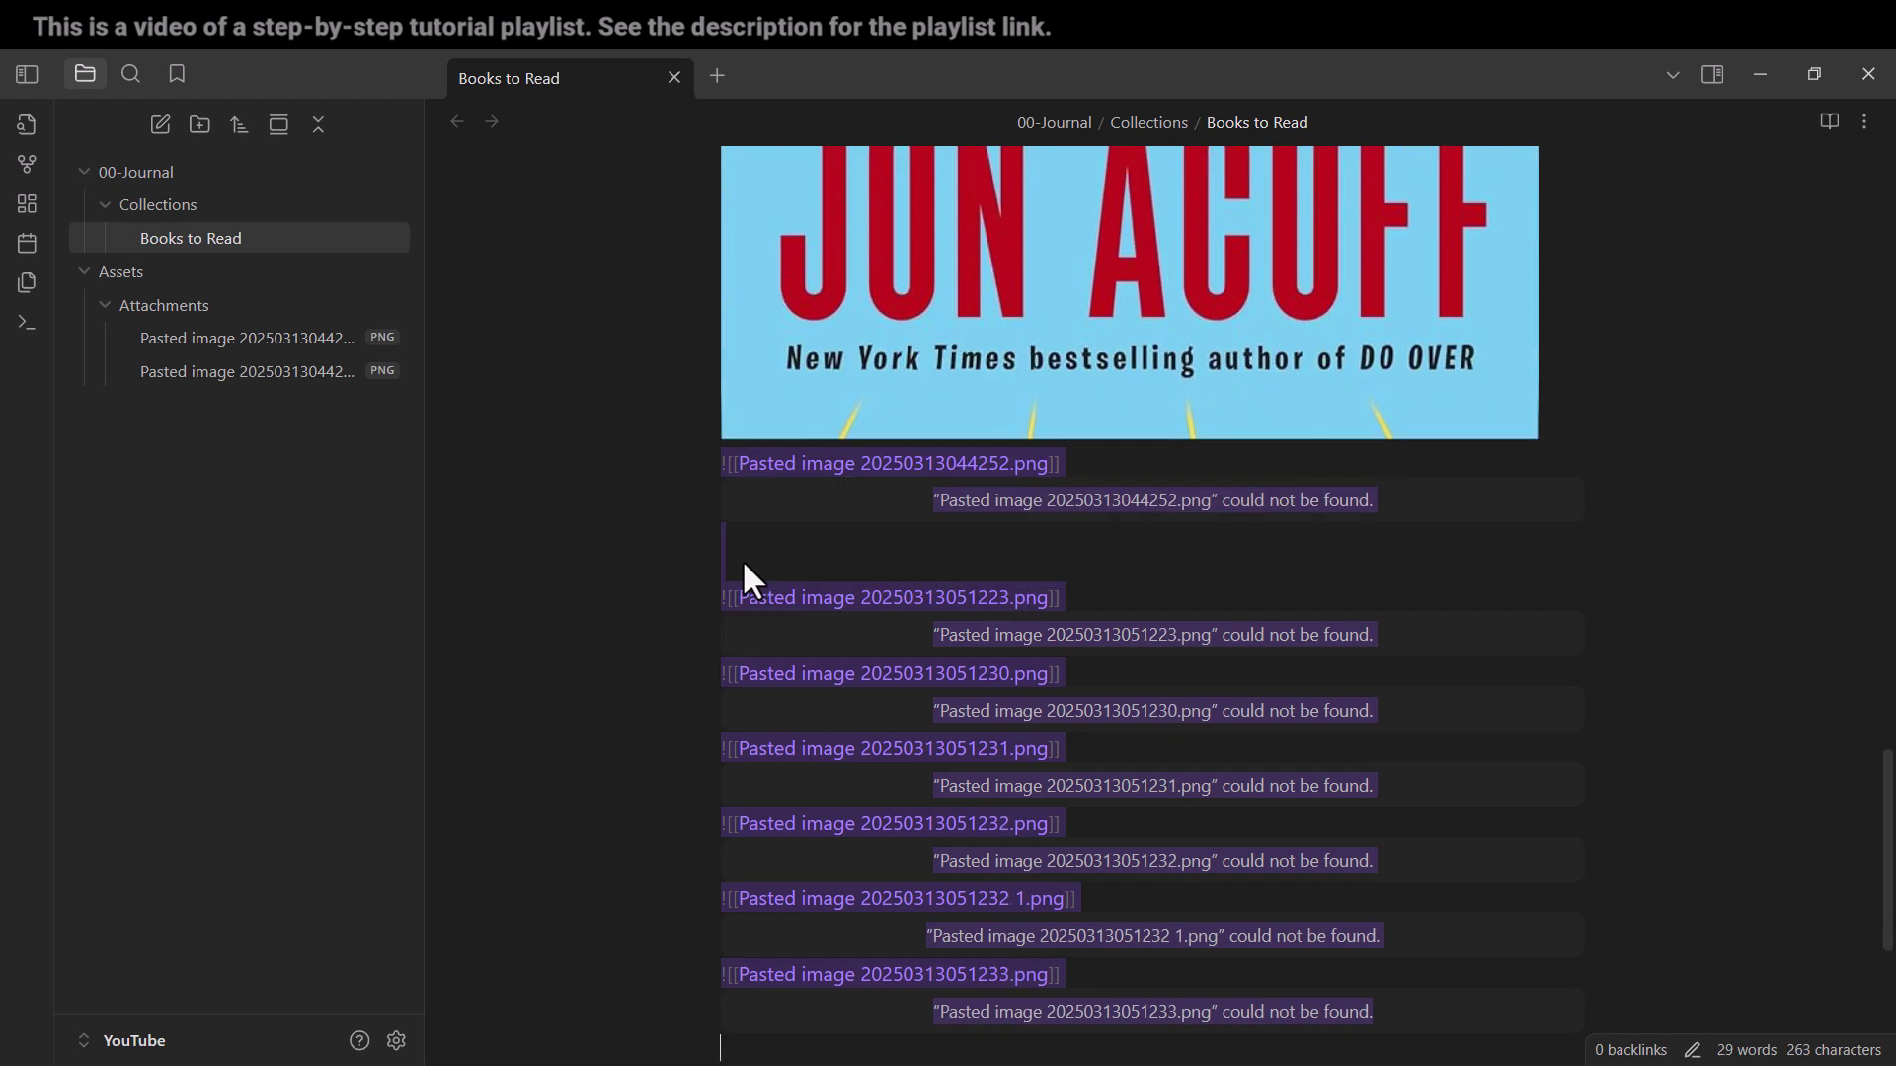
key(BackSpace)
key(Return)
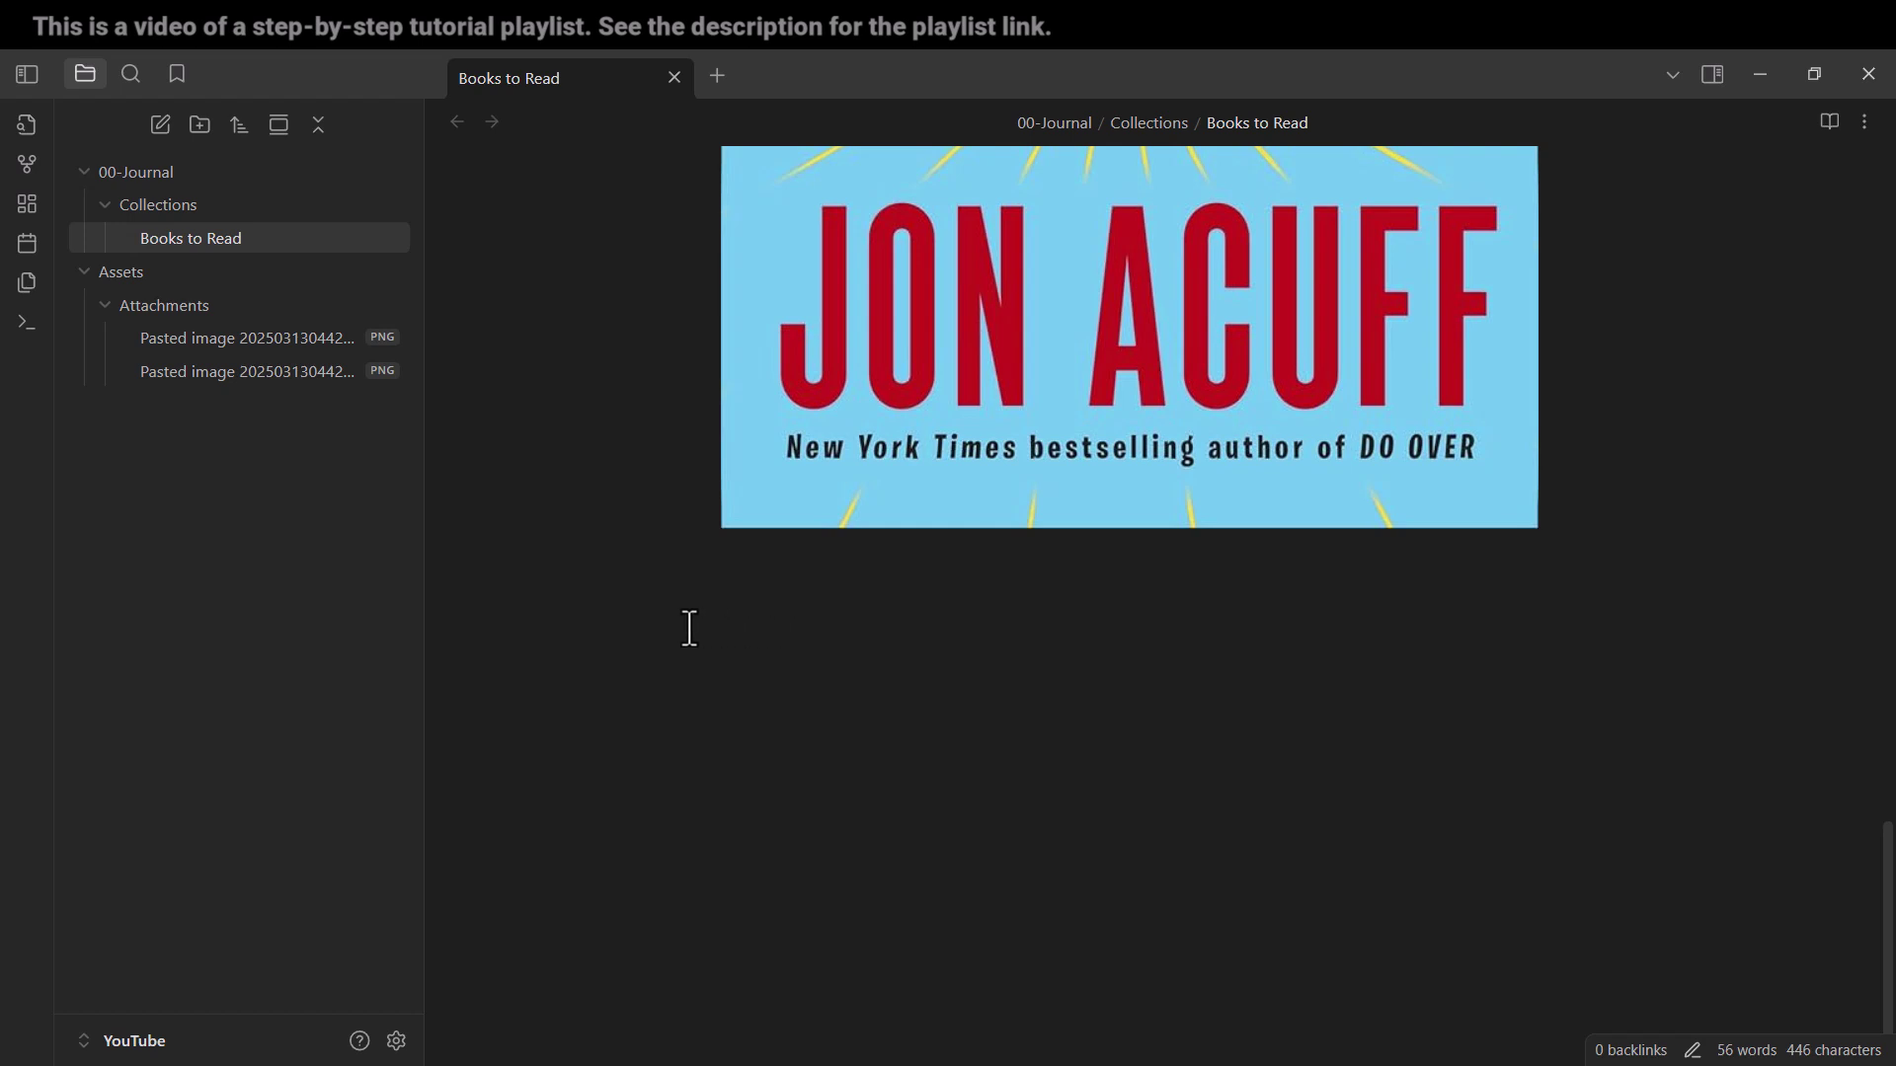
Collapse the Attachments folder in the file list
click(117, 304)
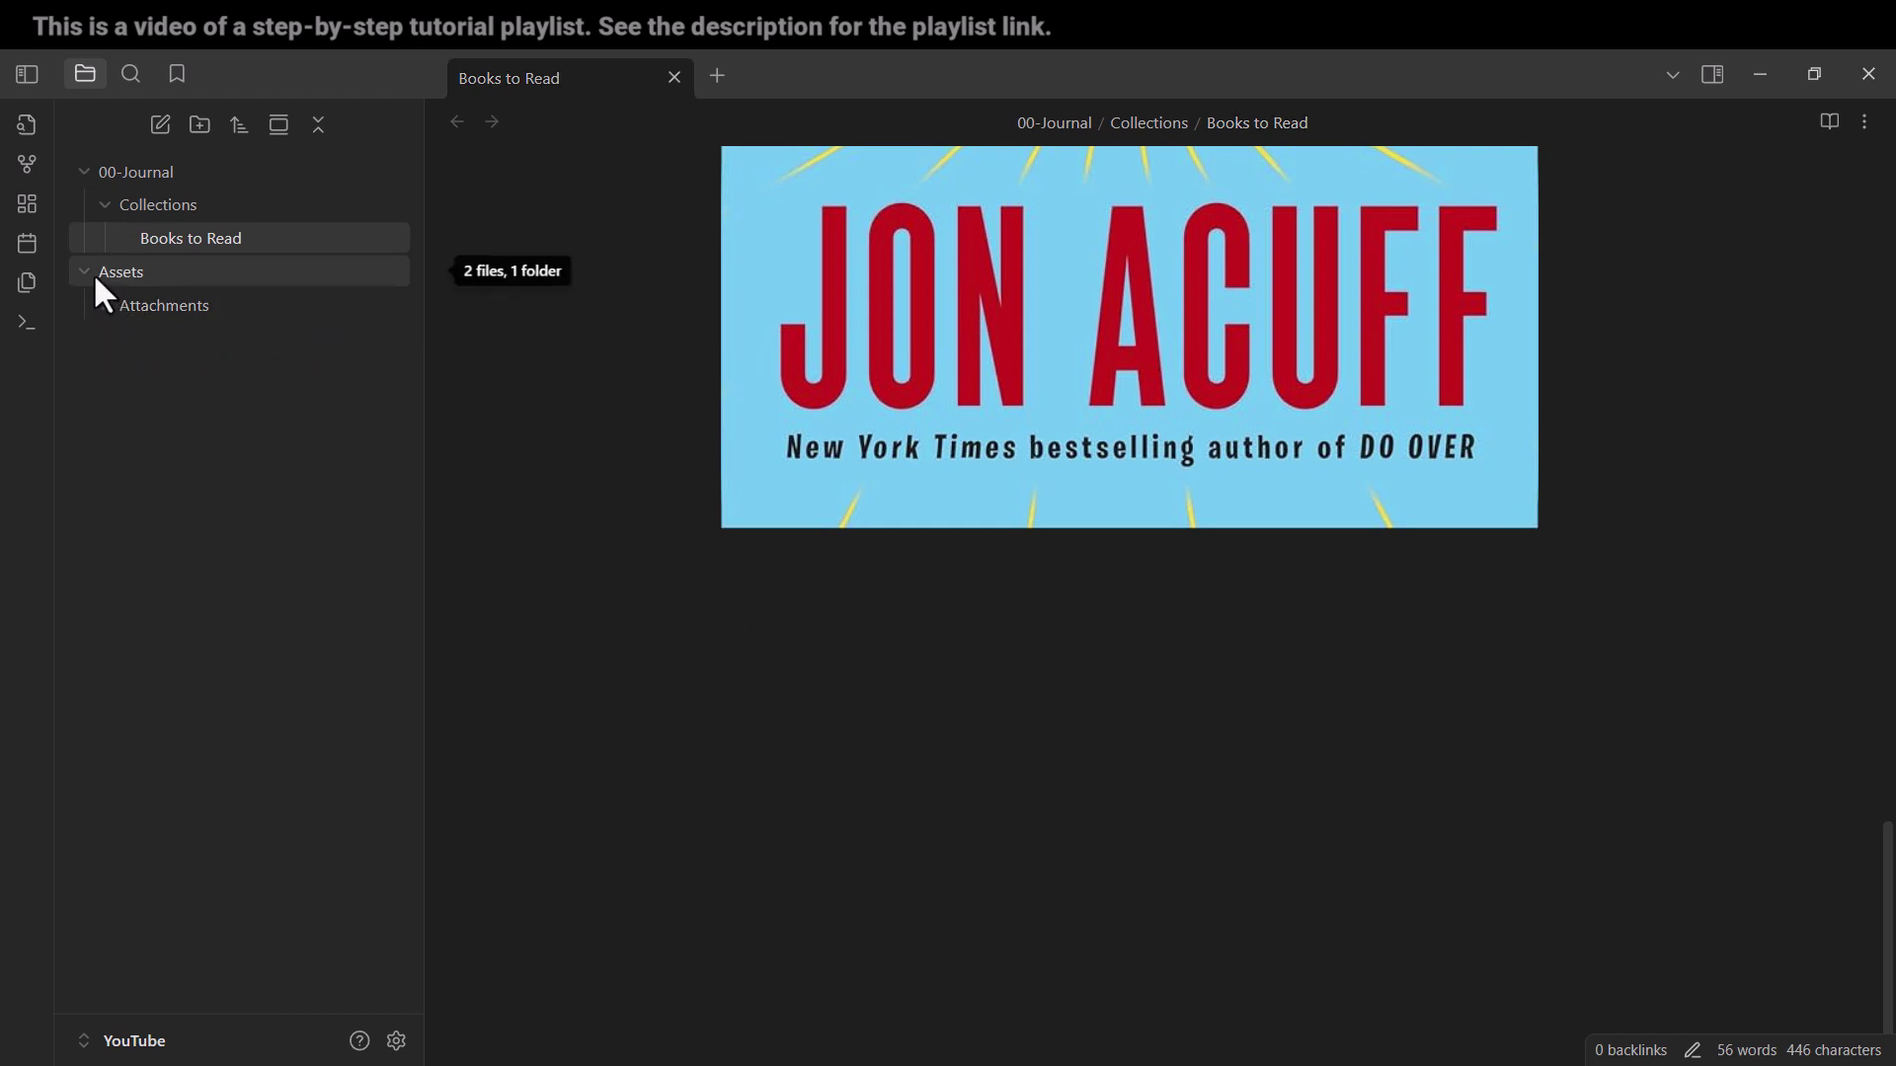
Collapse the Assets folder and look over both full-size book covers in the Books to Read note
click(93, 274)
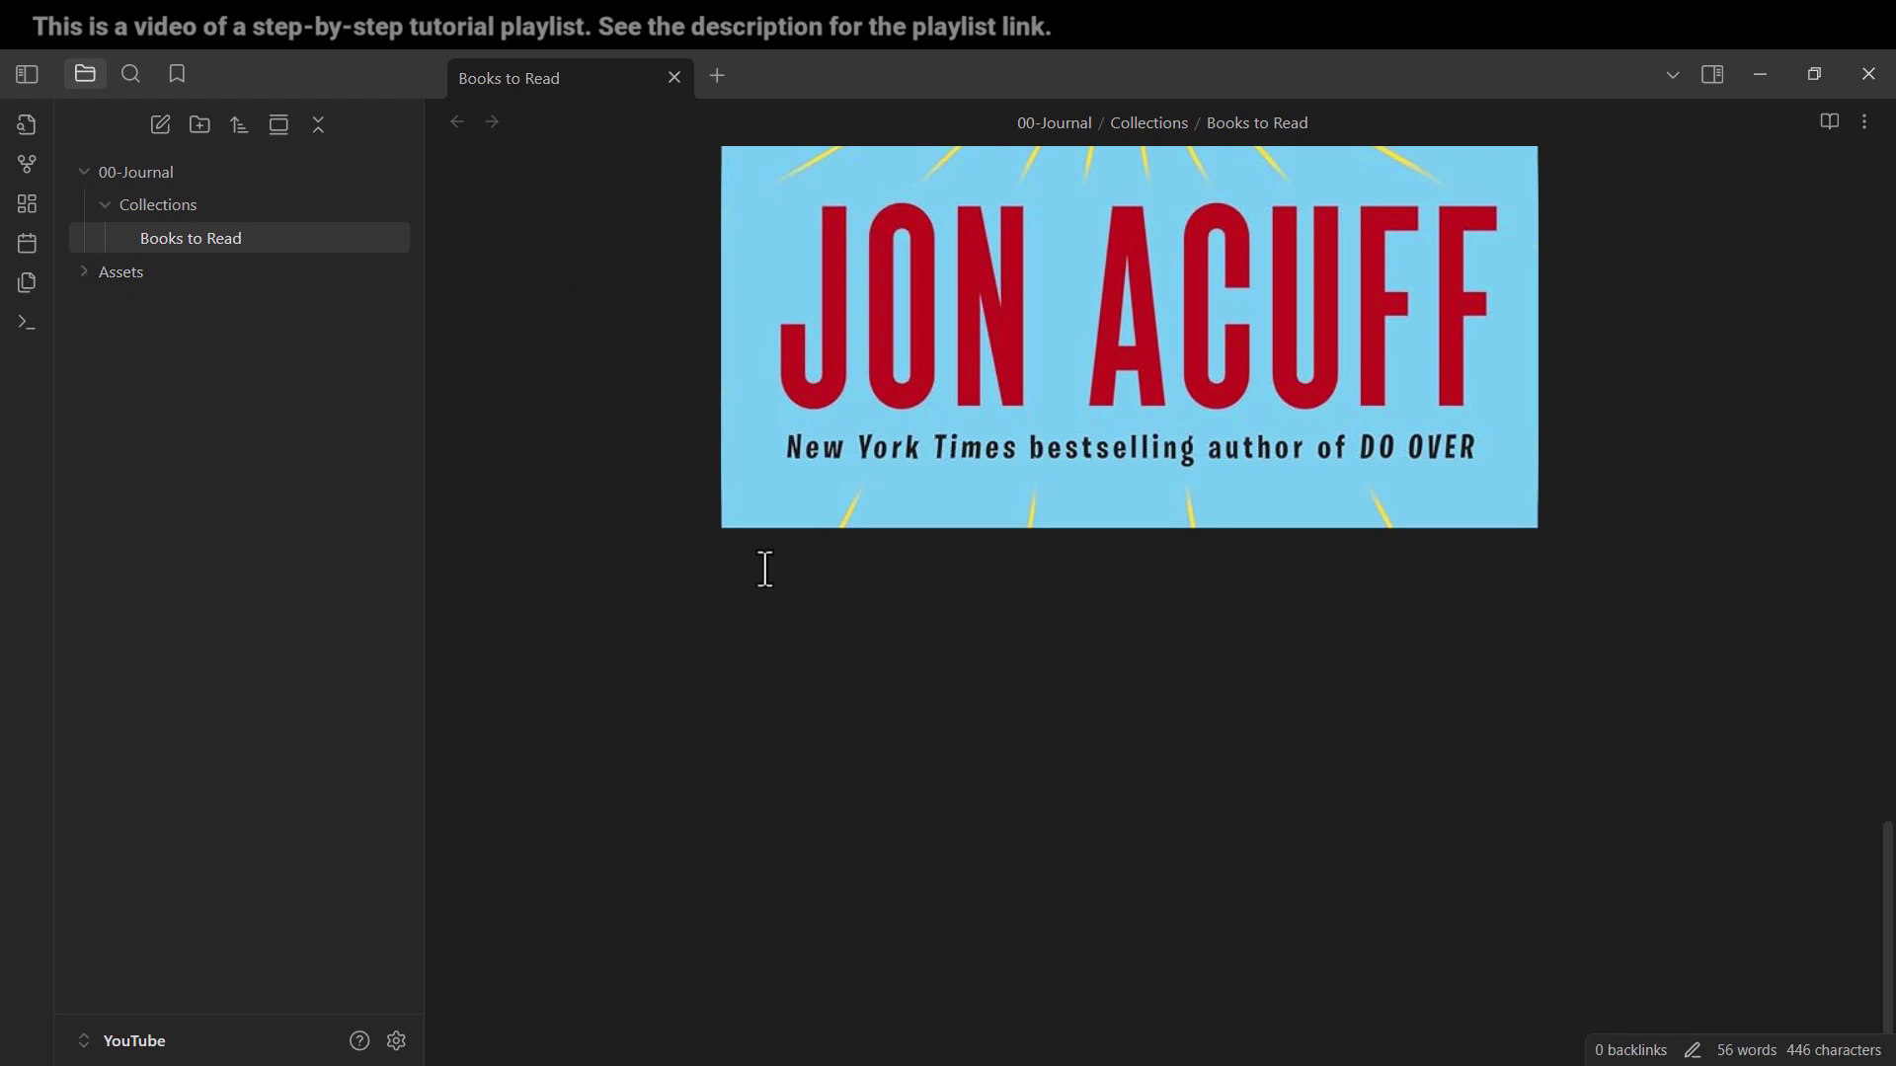
scroll(767, 565, up, 15)
scroll(762, 559, down, 15)
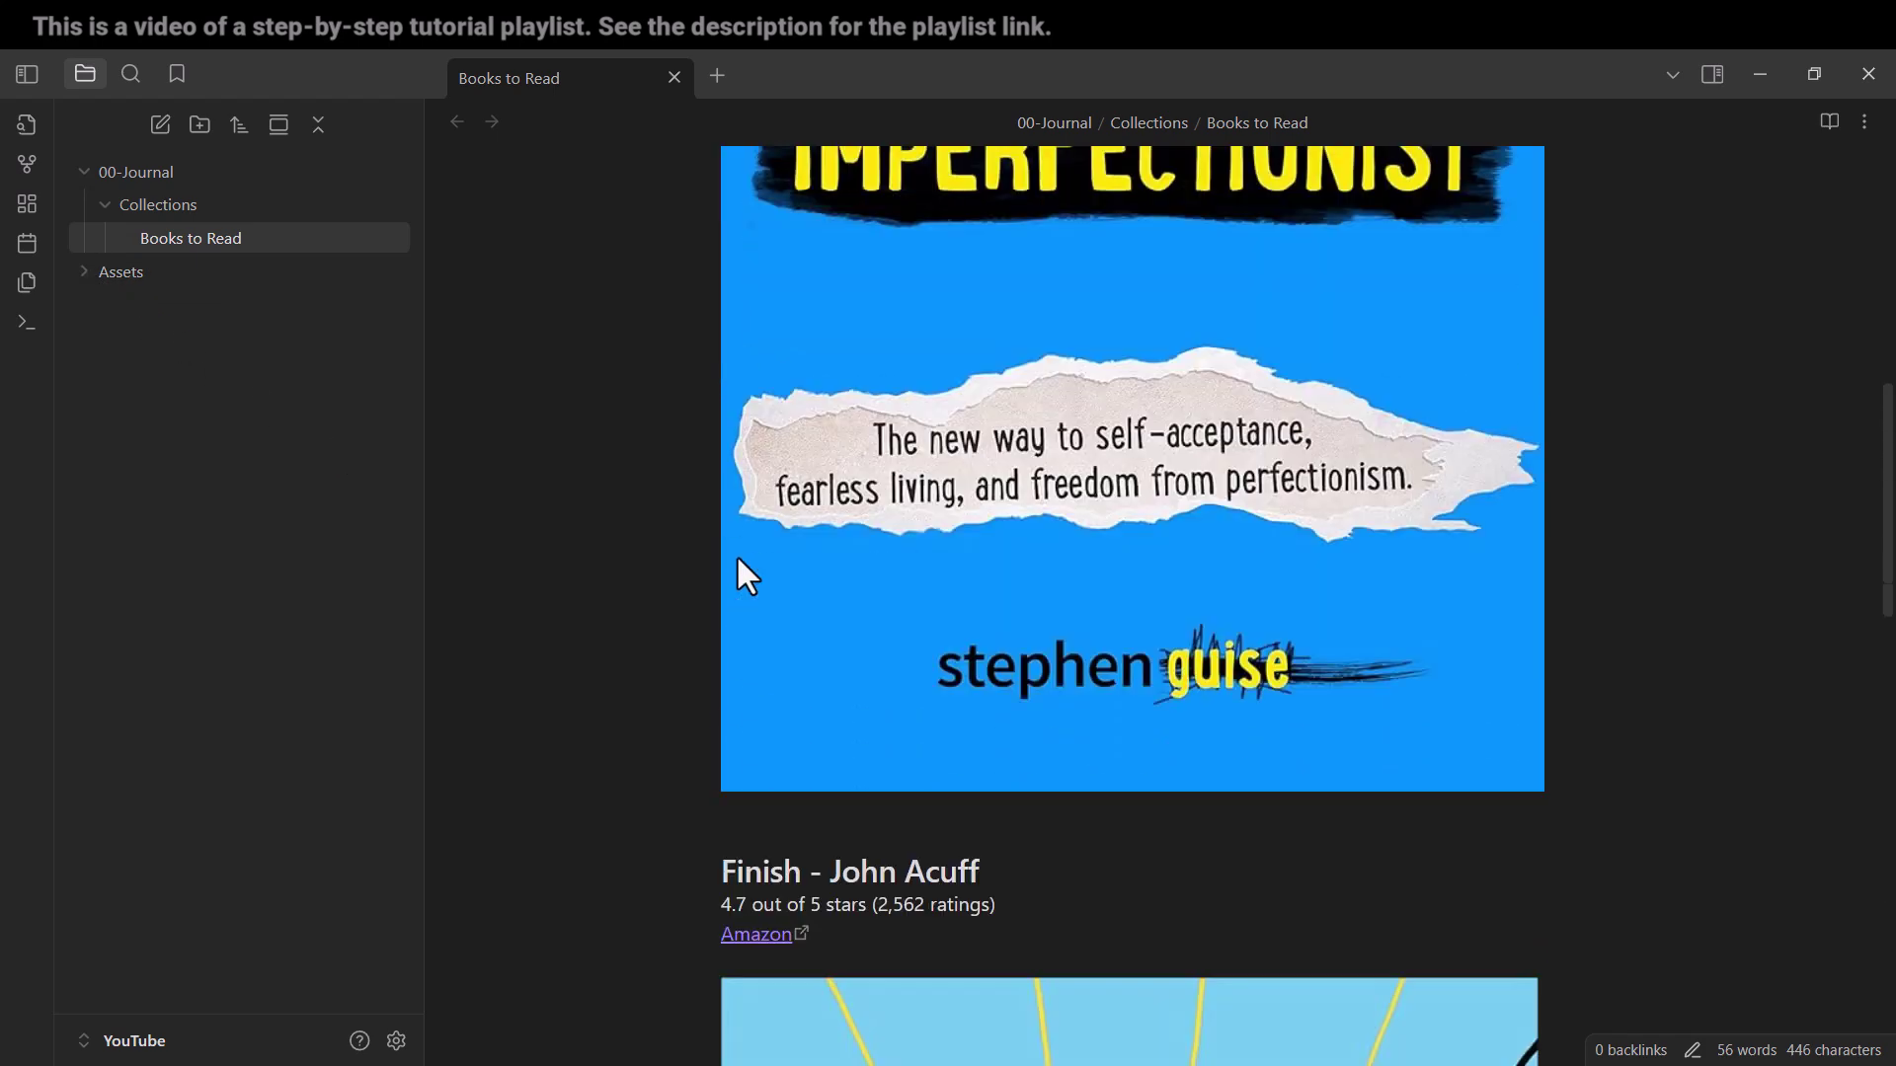
scroll(738, 559, up, 8)
scroll(738, 559, up, 8)
click(594, 388)
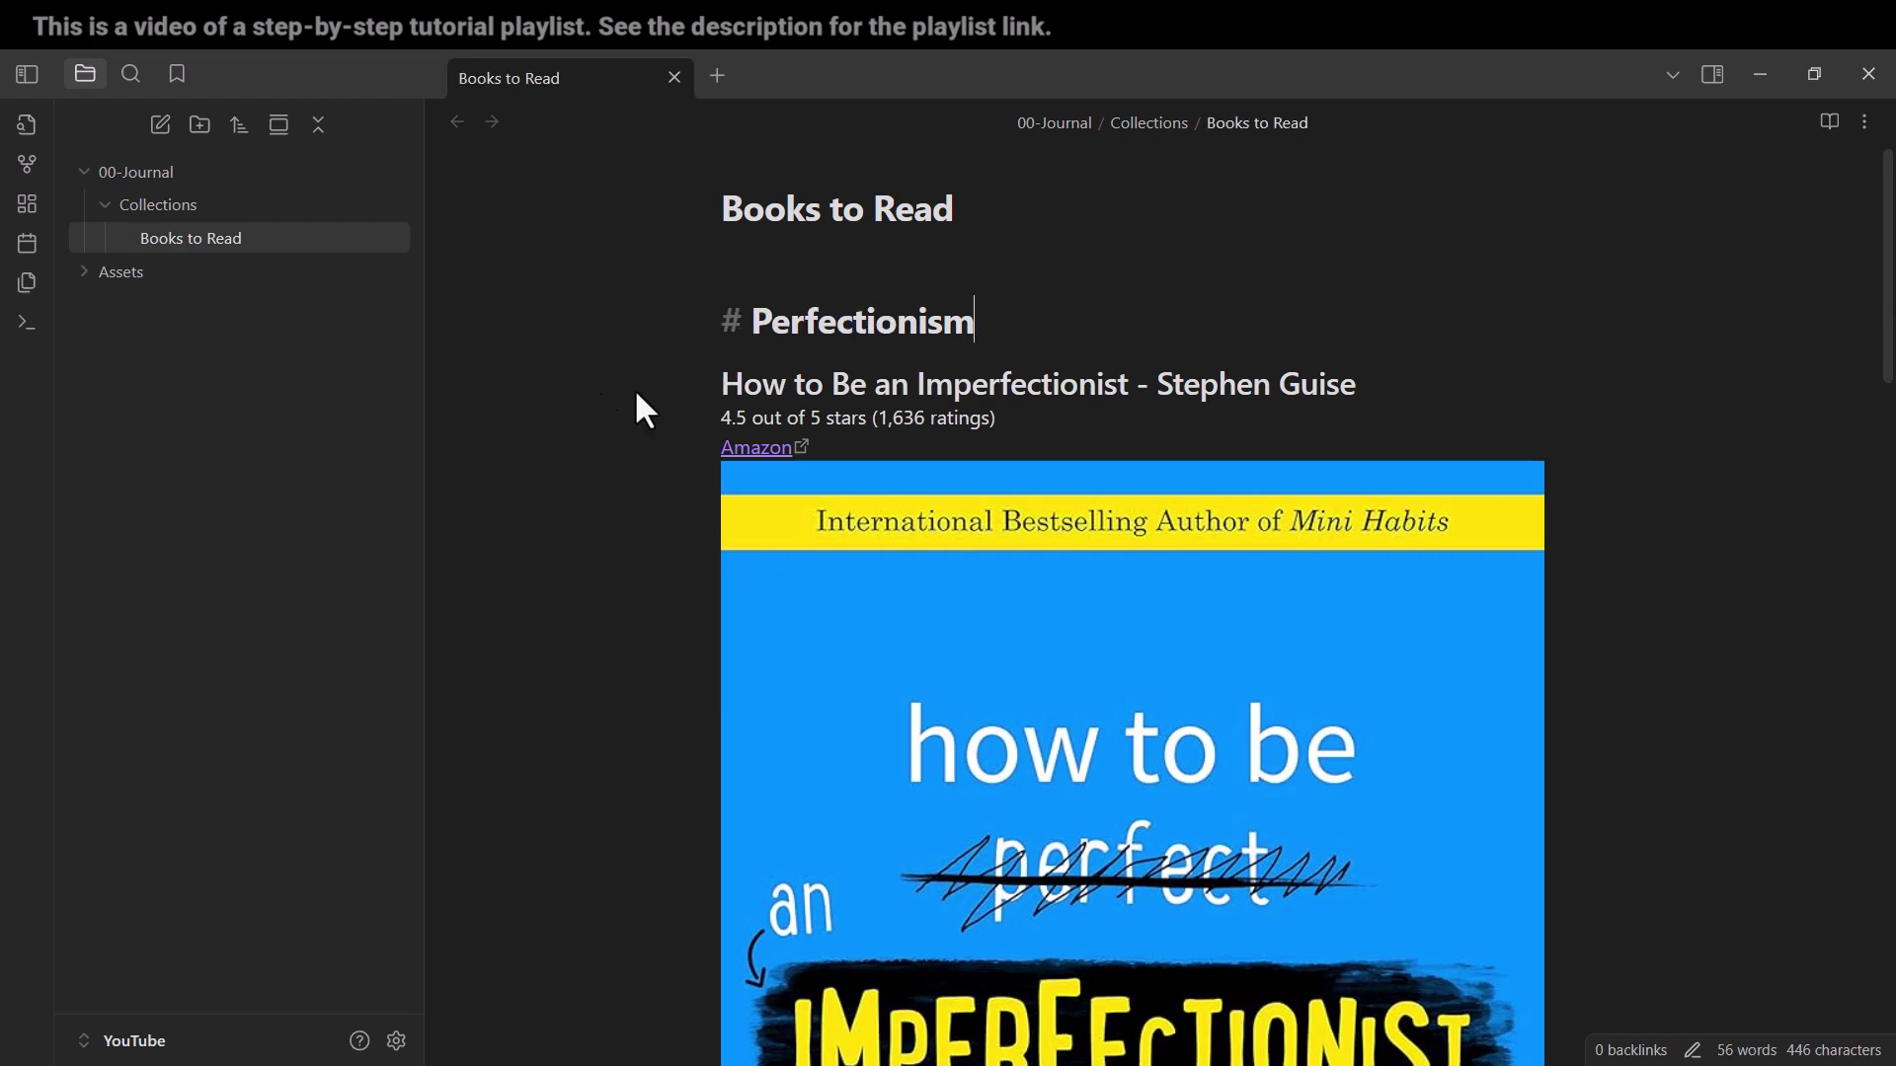
scroll(943, 627, down, 1)
scroll(967, 602, down, 5)
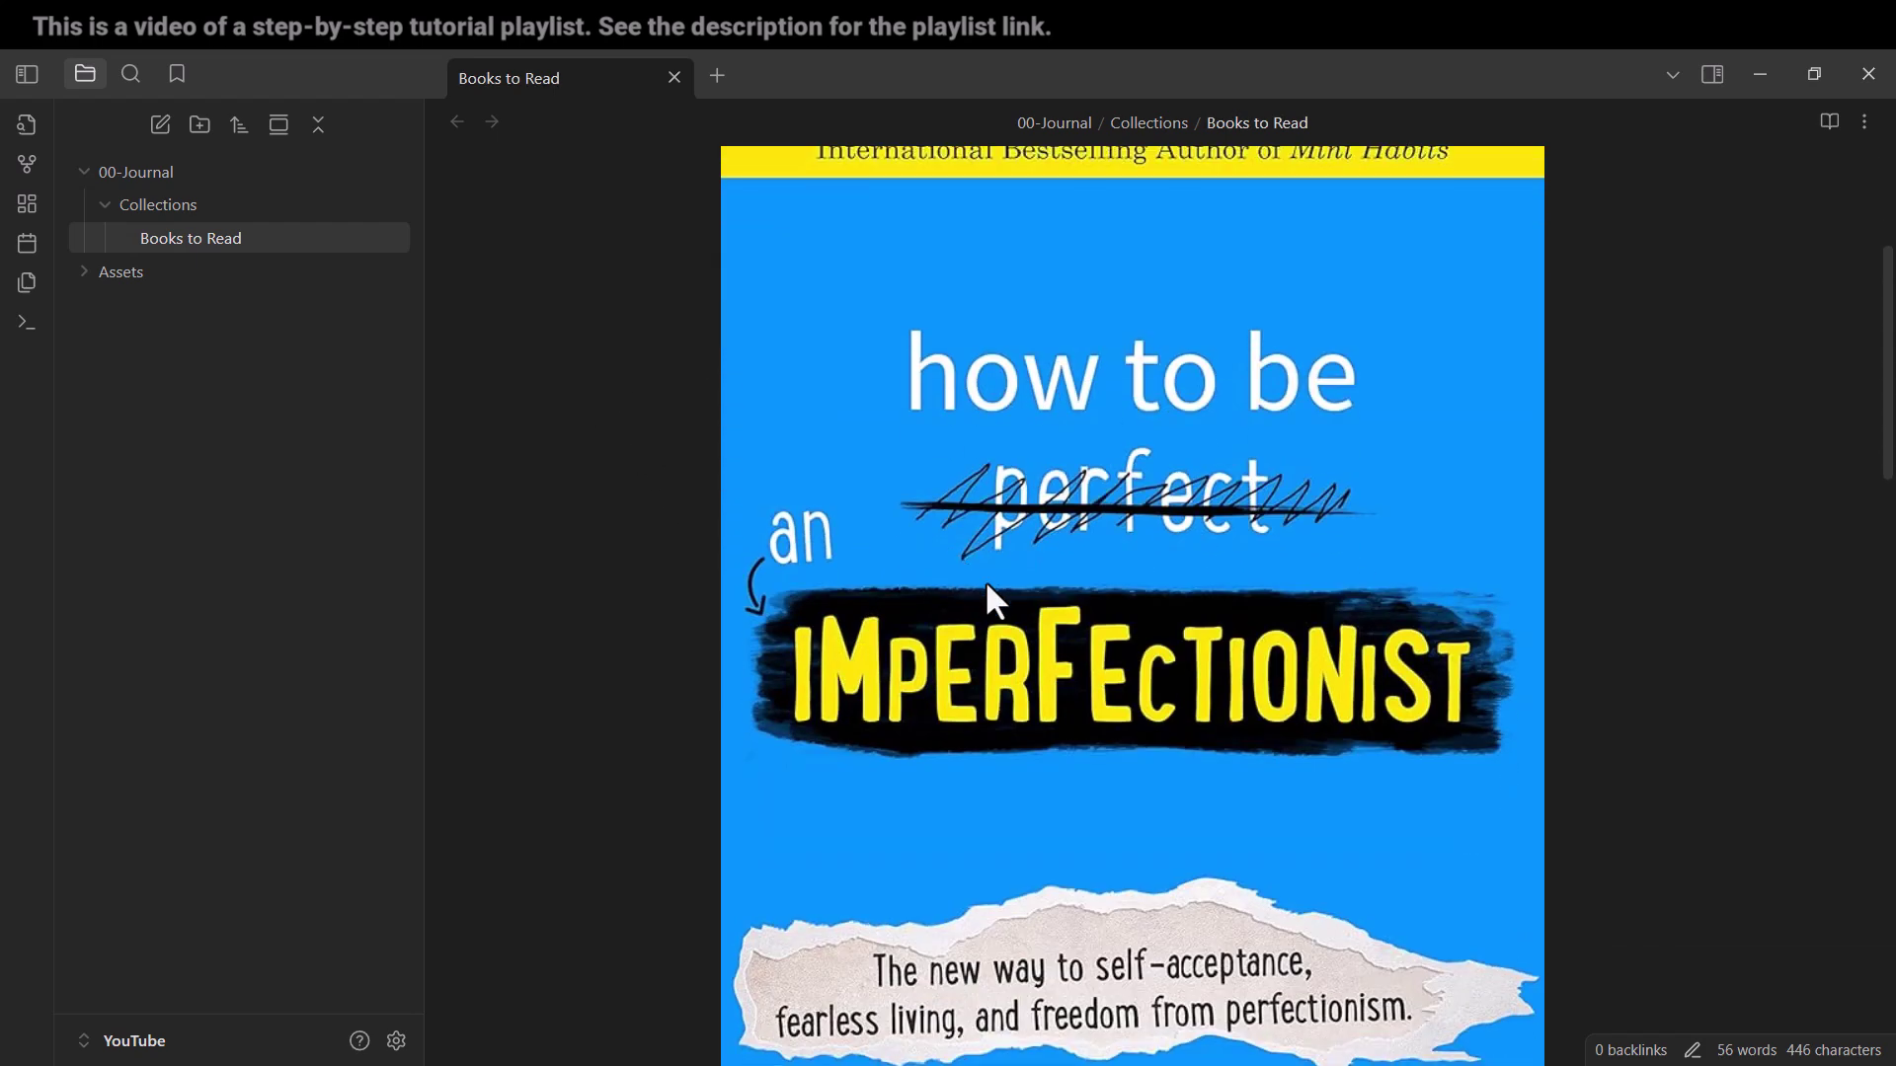
scroll(1031, 576, down, 2)
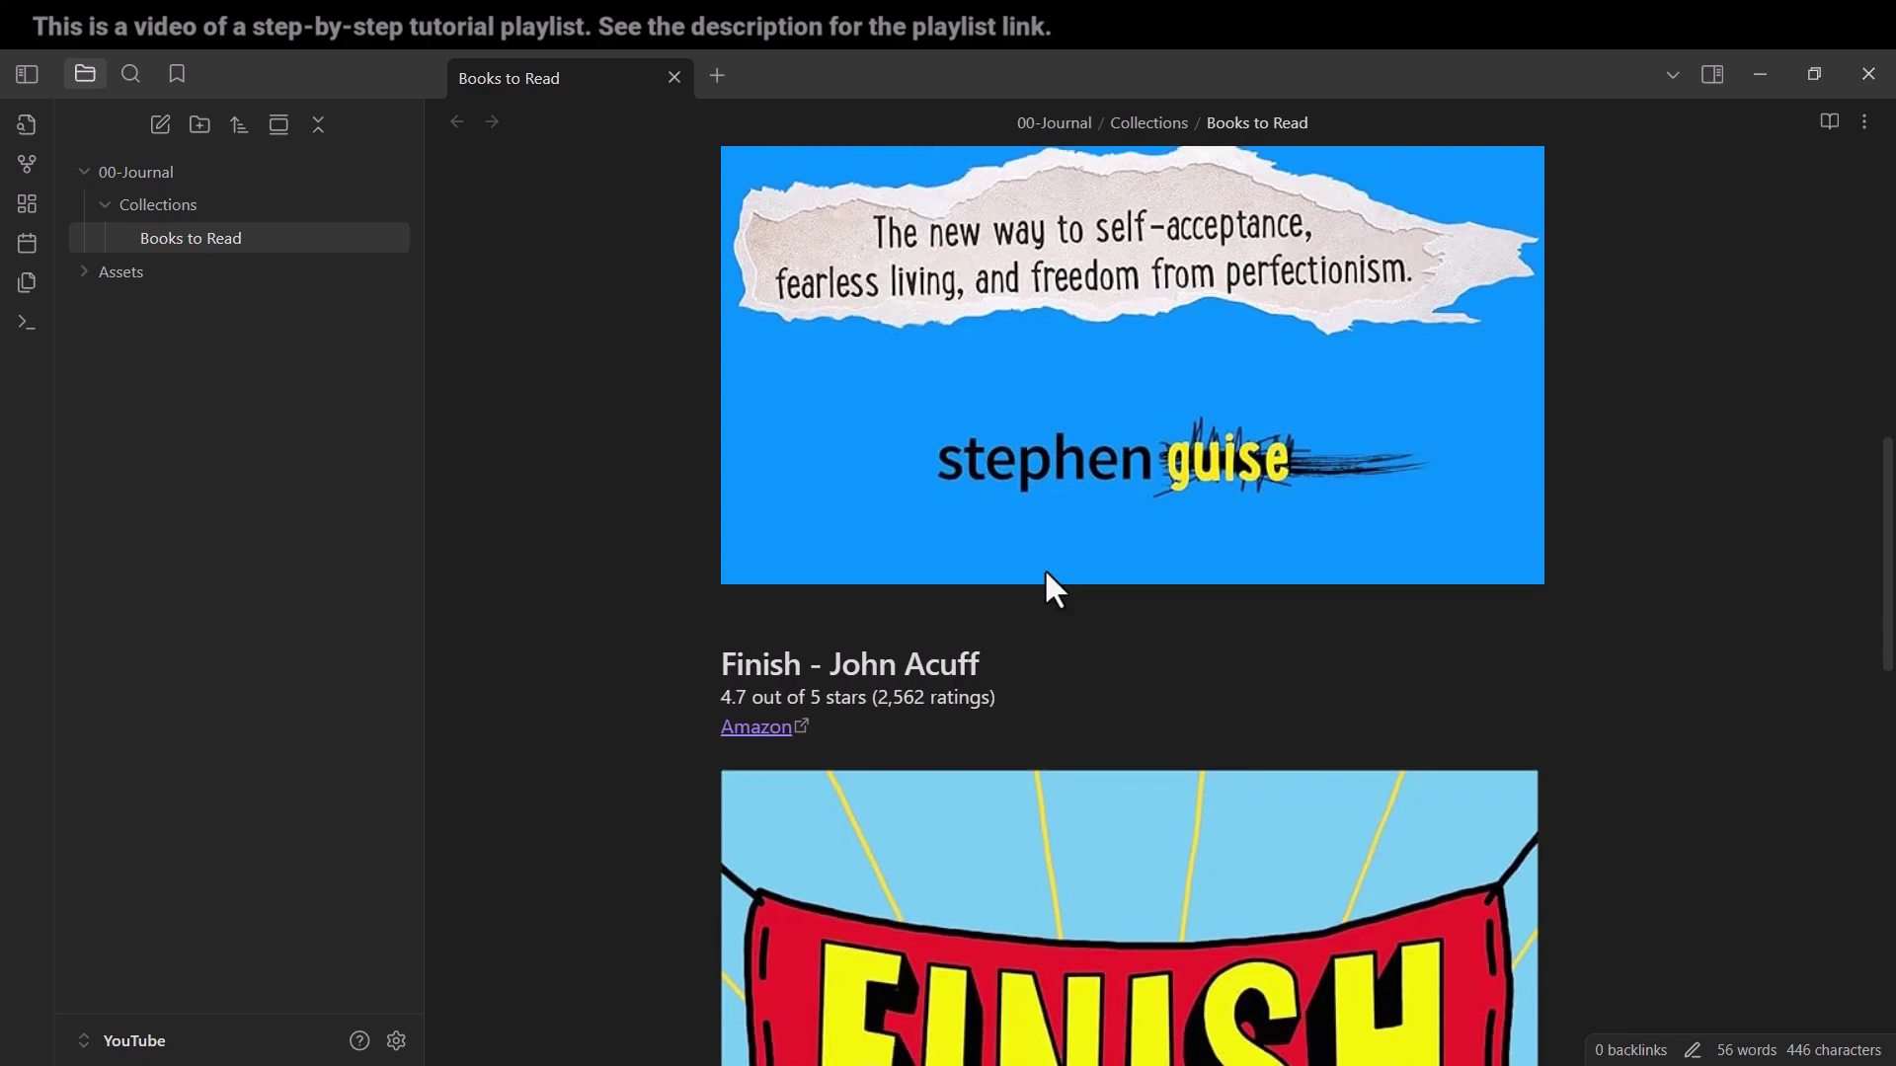
scroll(1045, 573, down, 6)
scroll(1055, 578, up, 15)
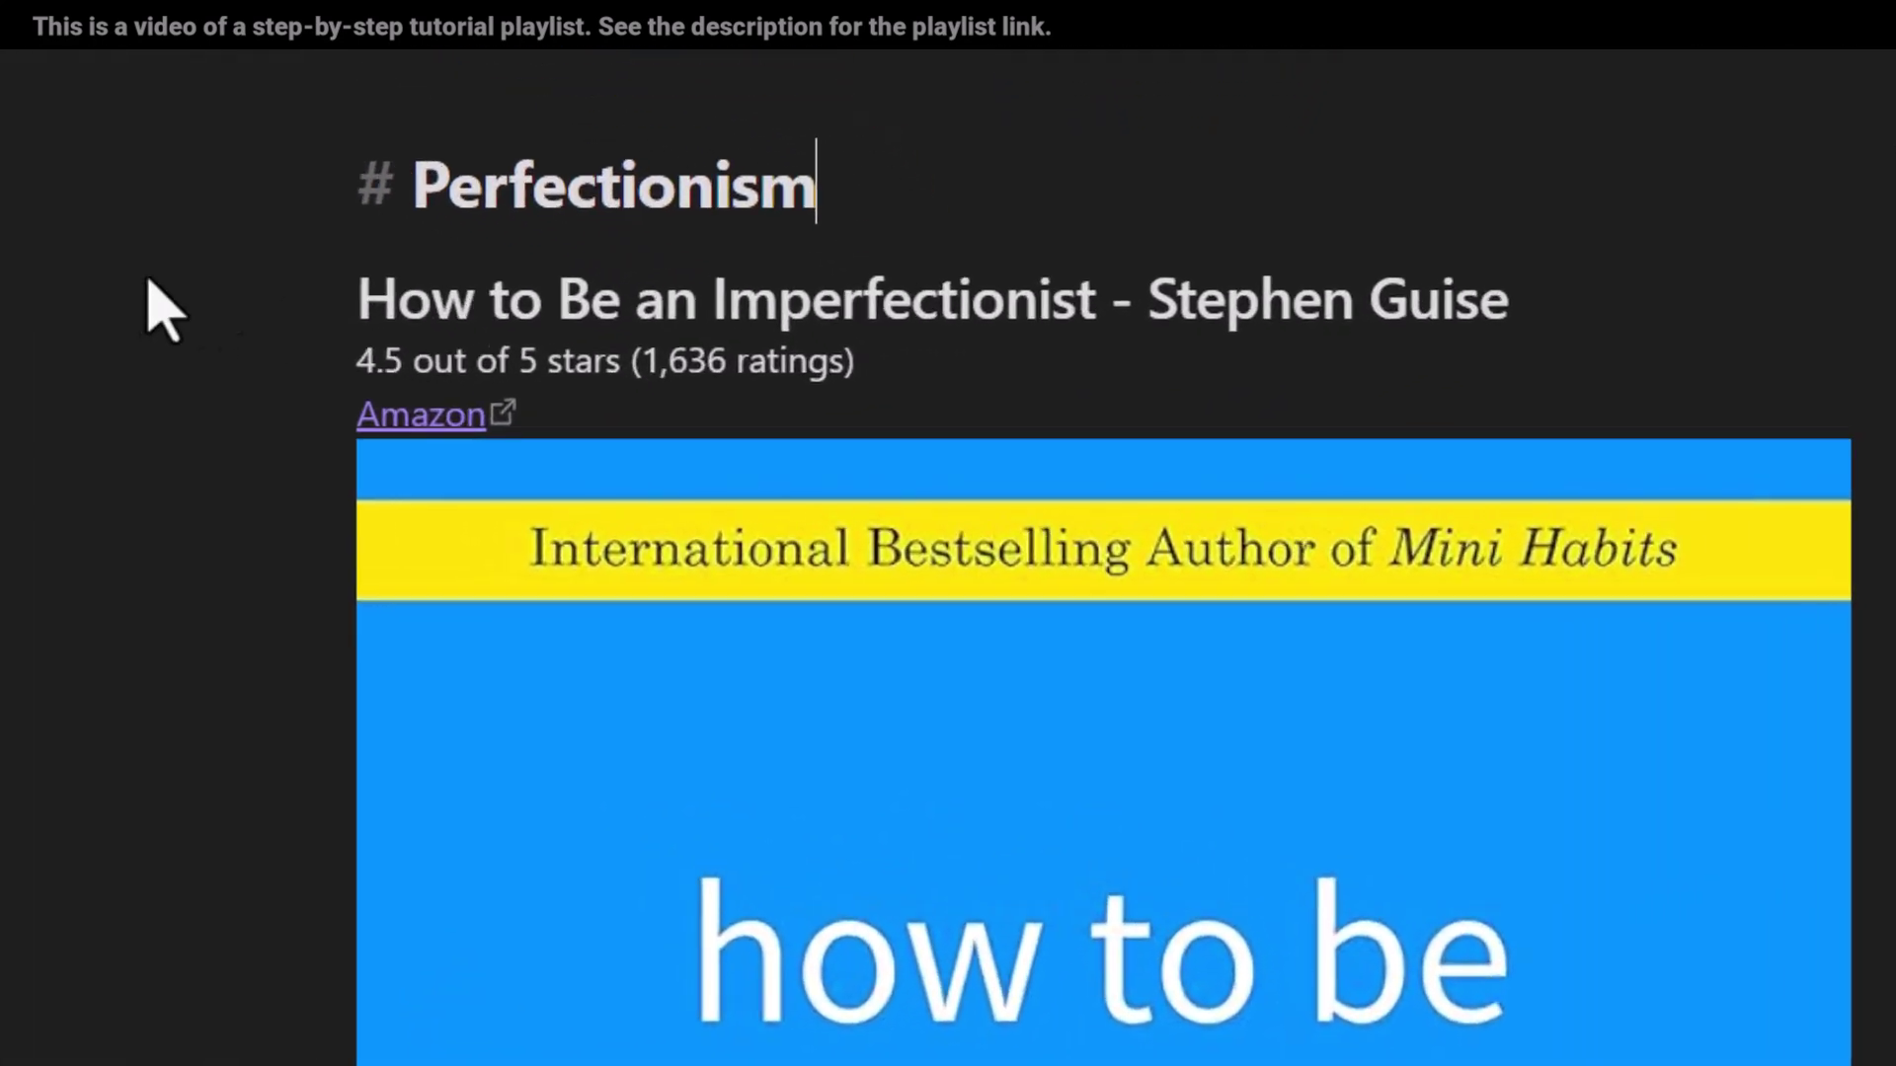
Reveal the embed code of the How to Be an Imperfectionist cover and try a pipe after its .png extension
key(Down)
key(Down)
key(Down)
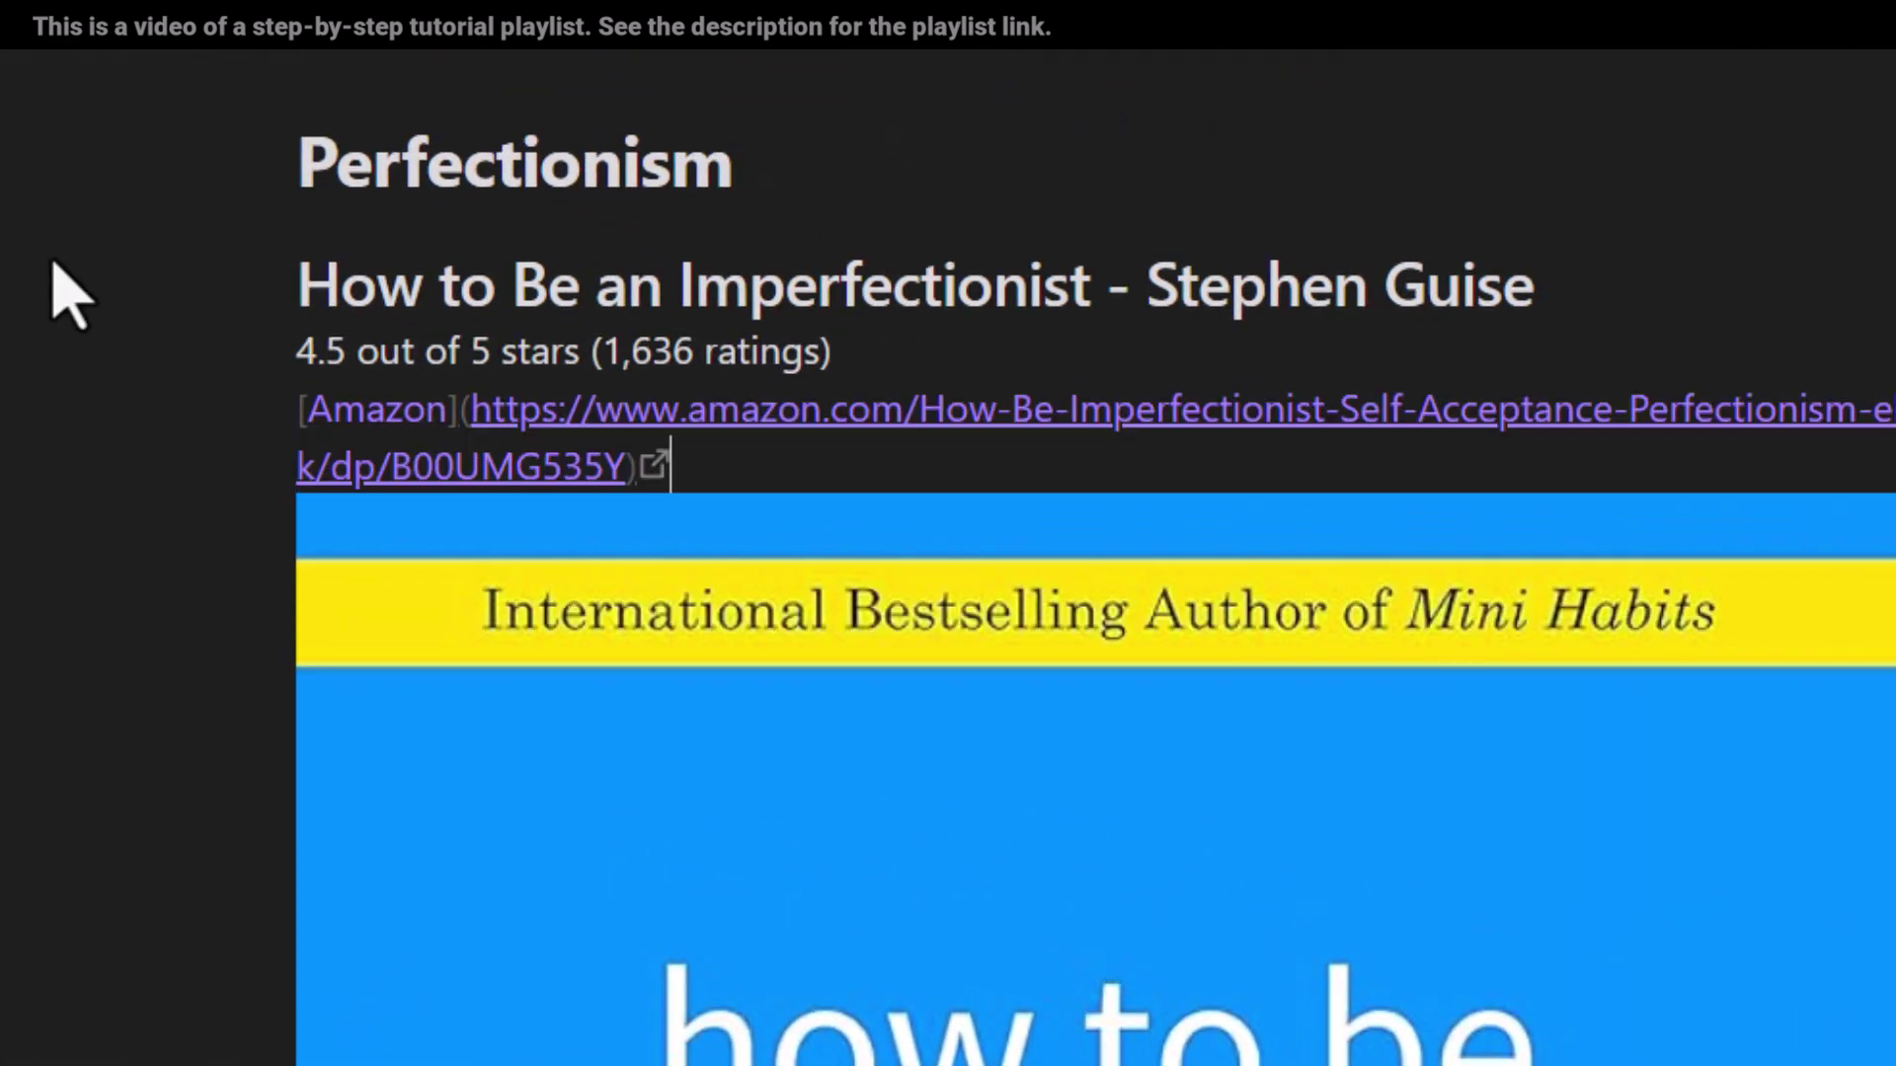
key(Down)
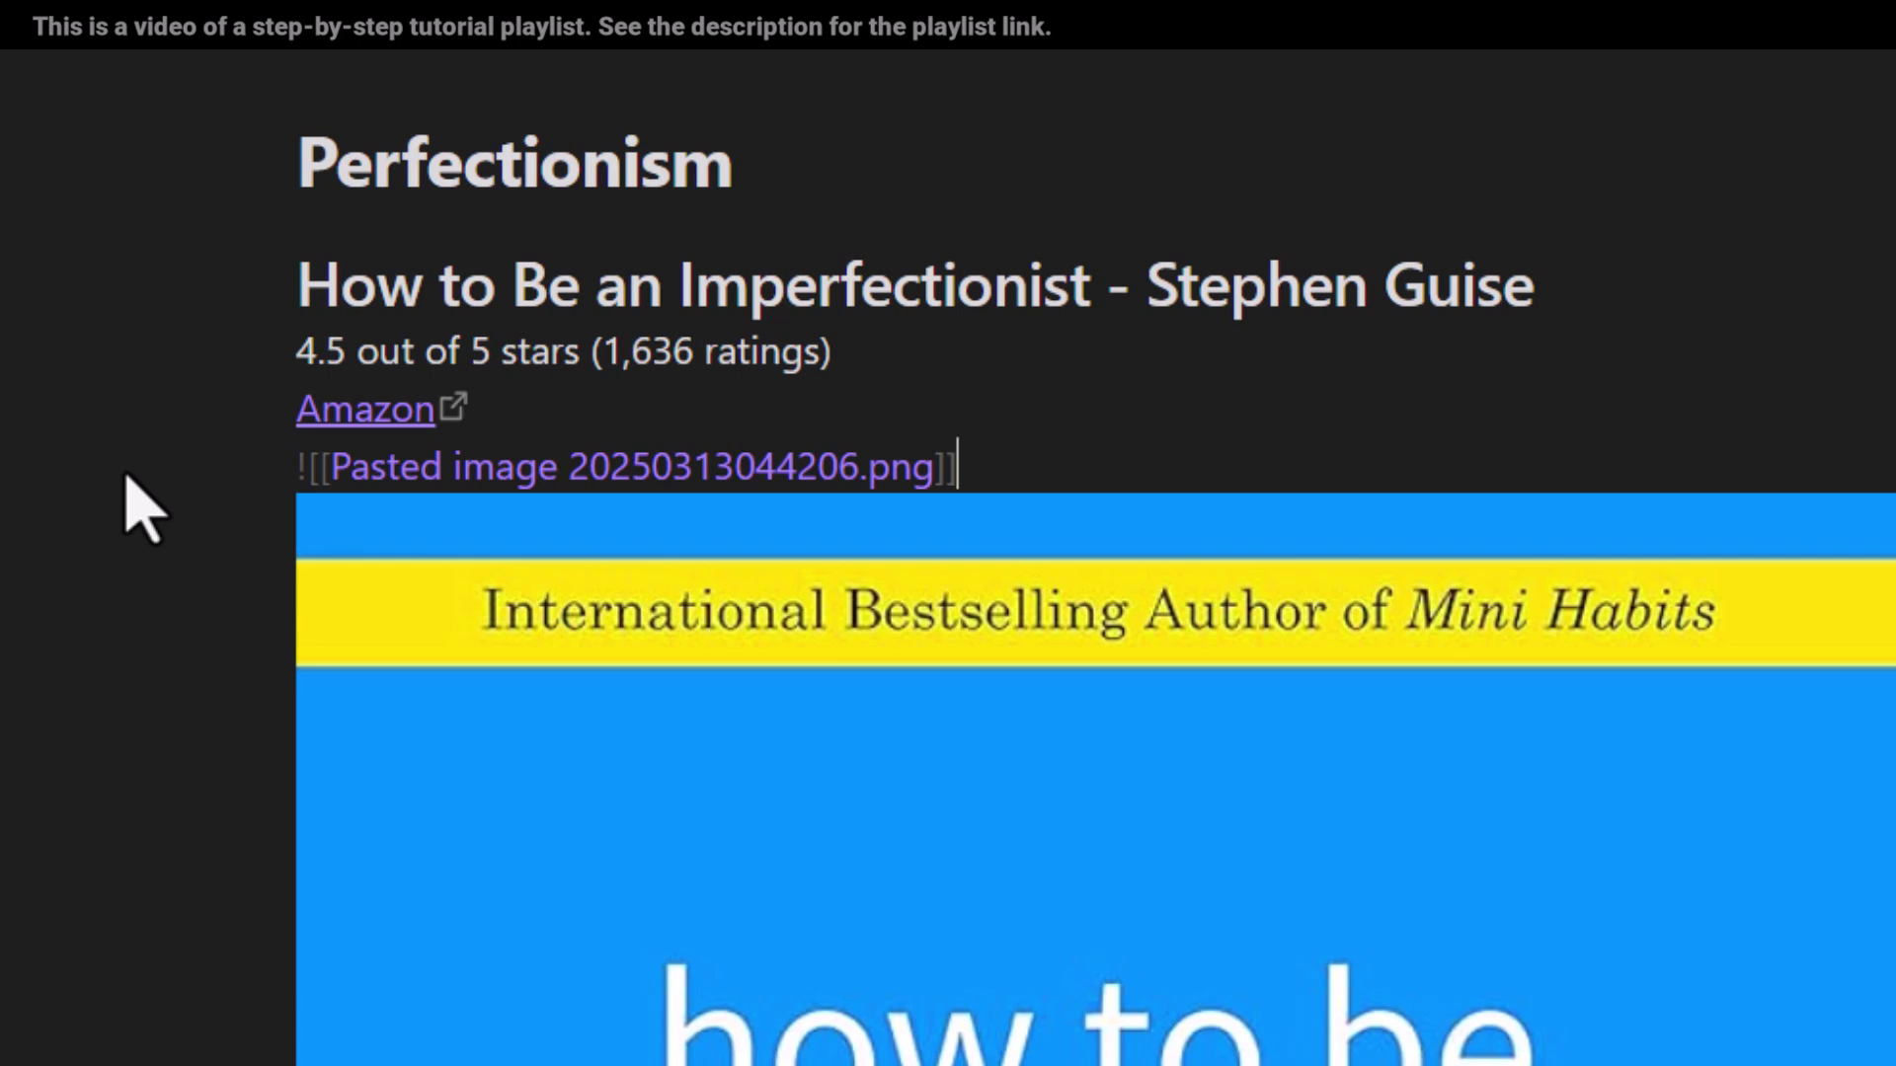
key(Left)
key(Left)
key(shift+Left)
key(shift+Left)
key(shift+Left)
key(shift+Left)
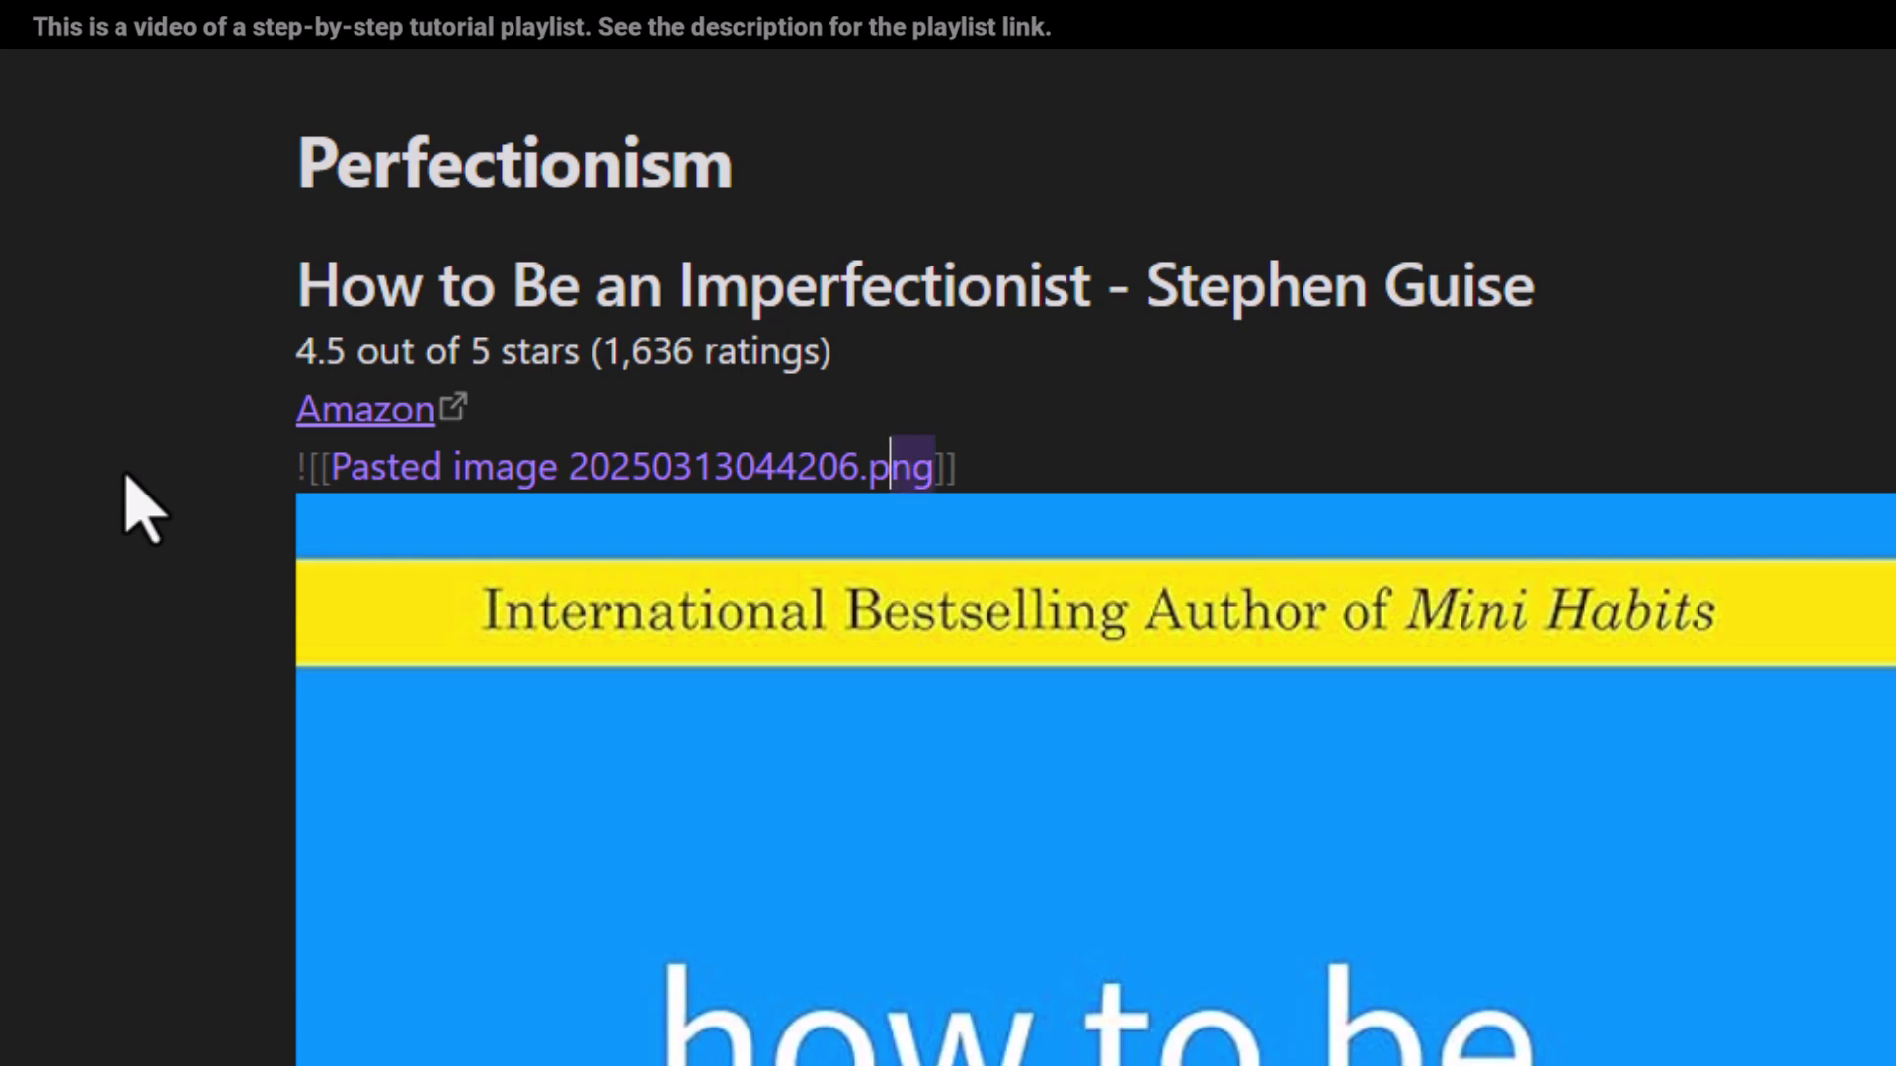
key(Right)
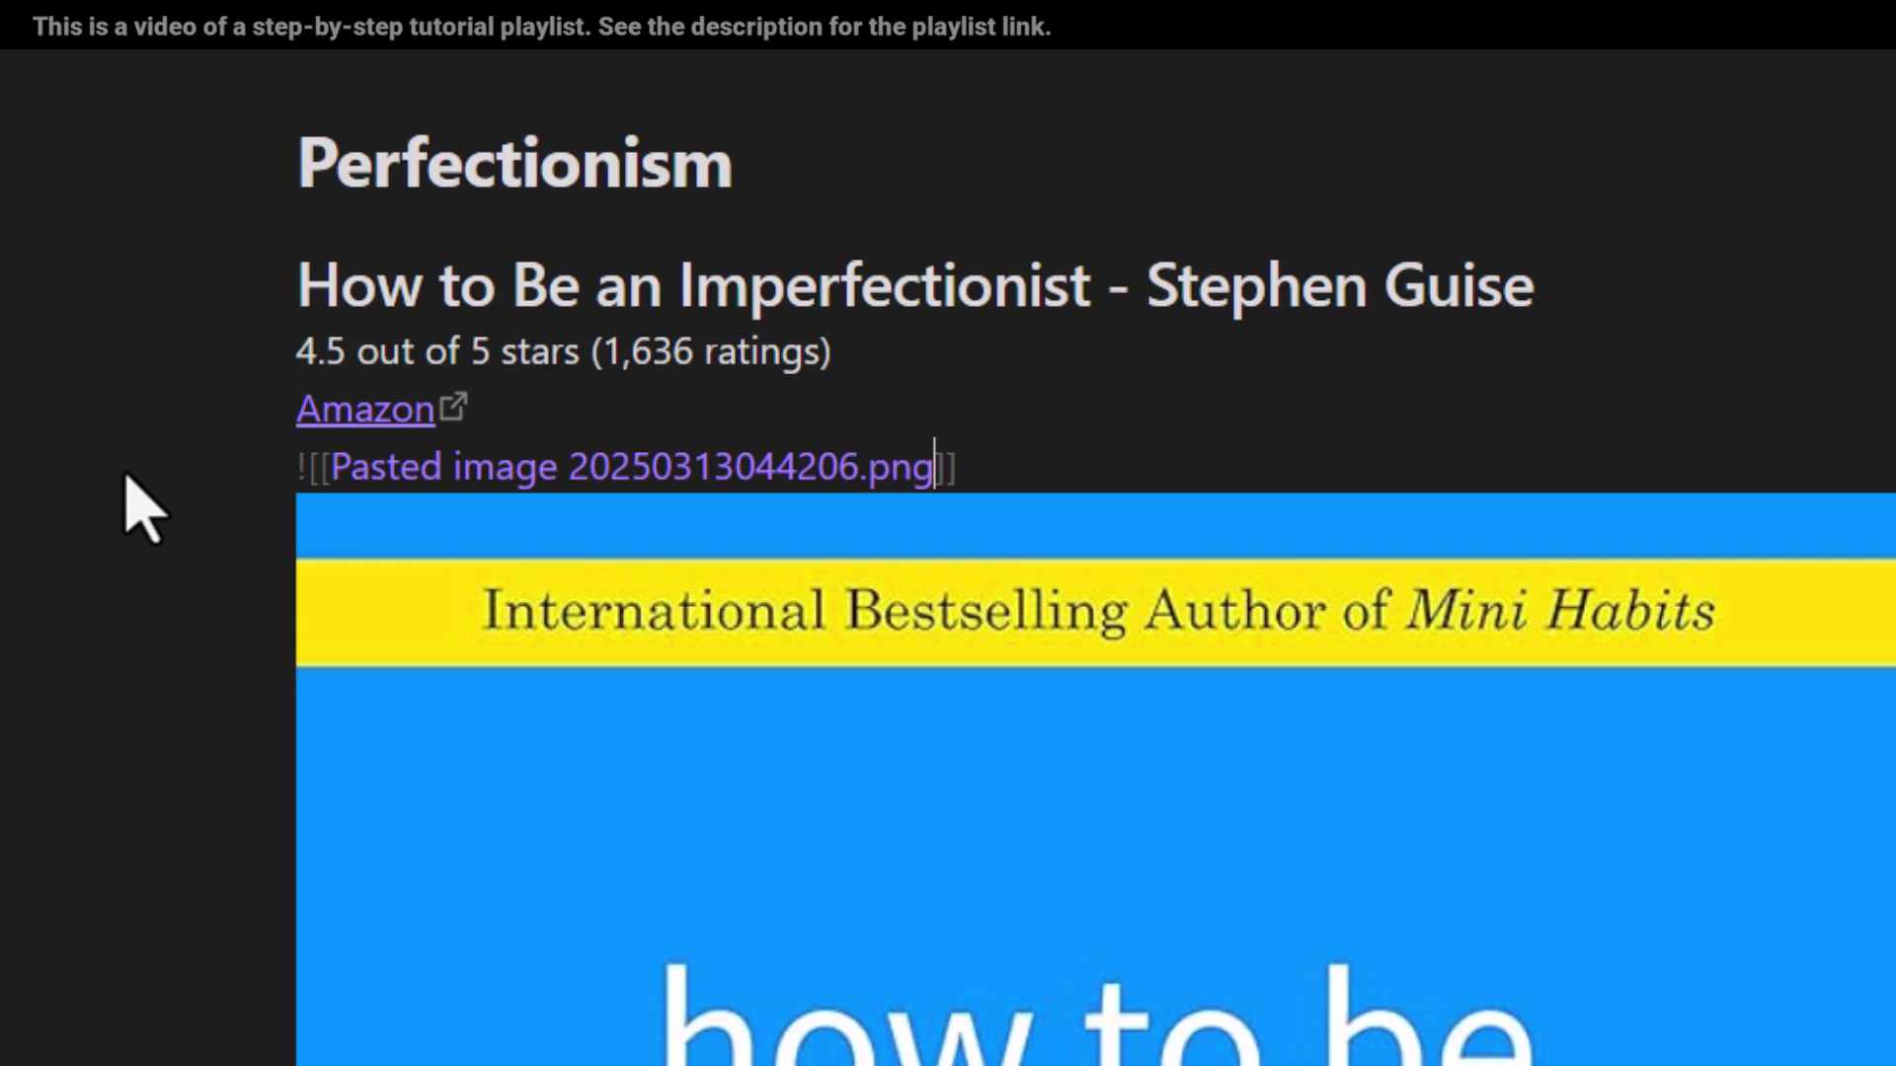
text(|)
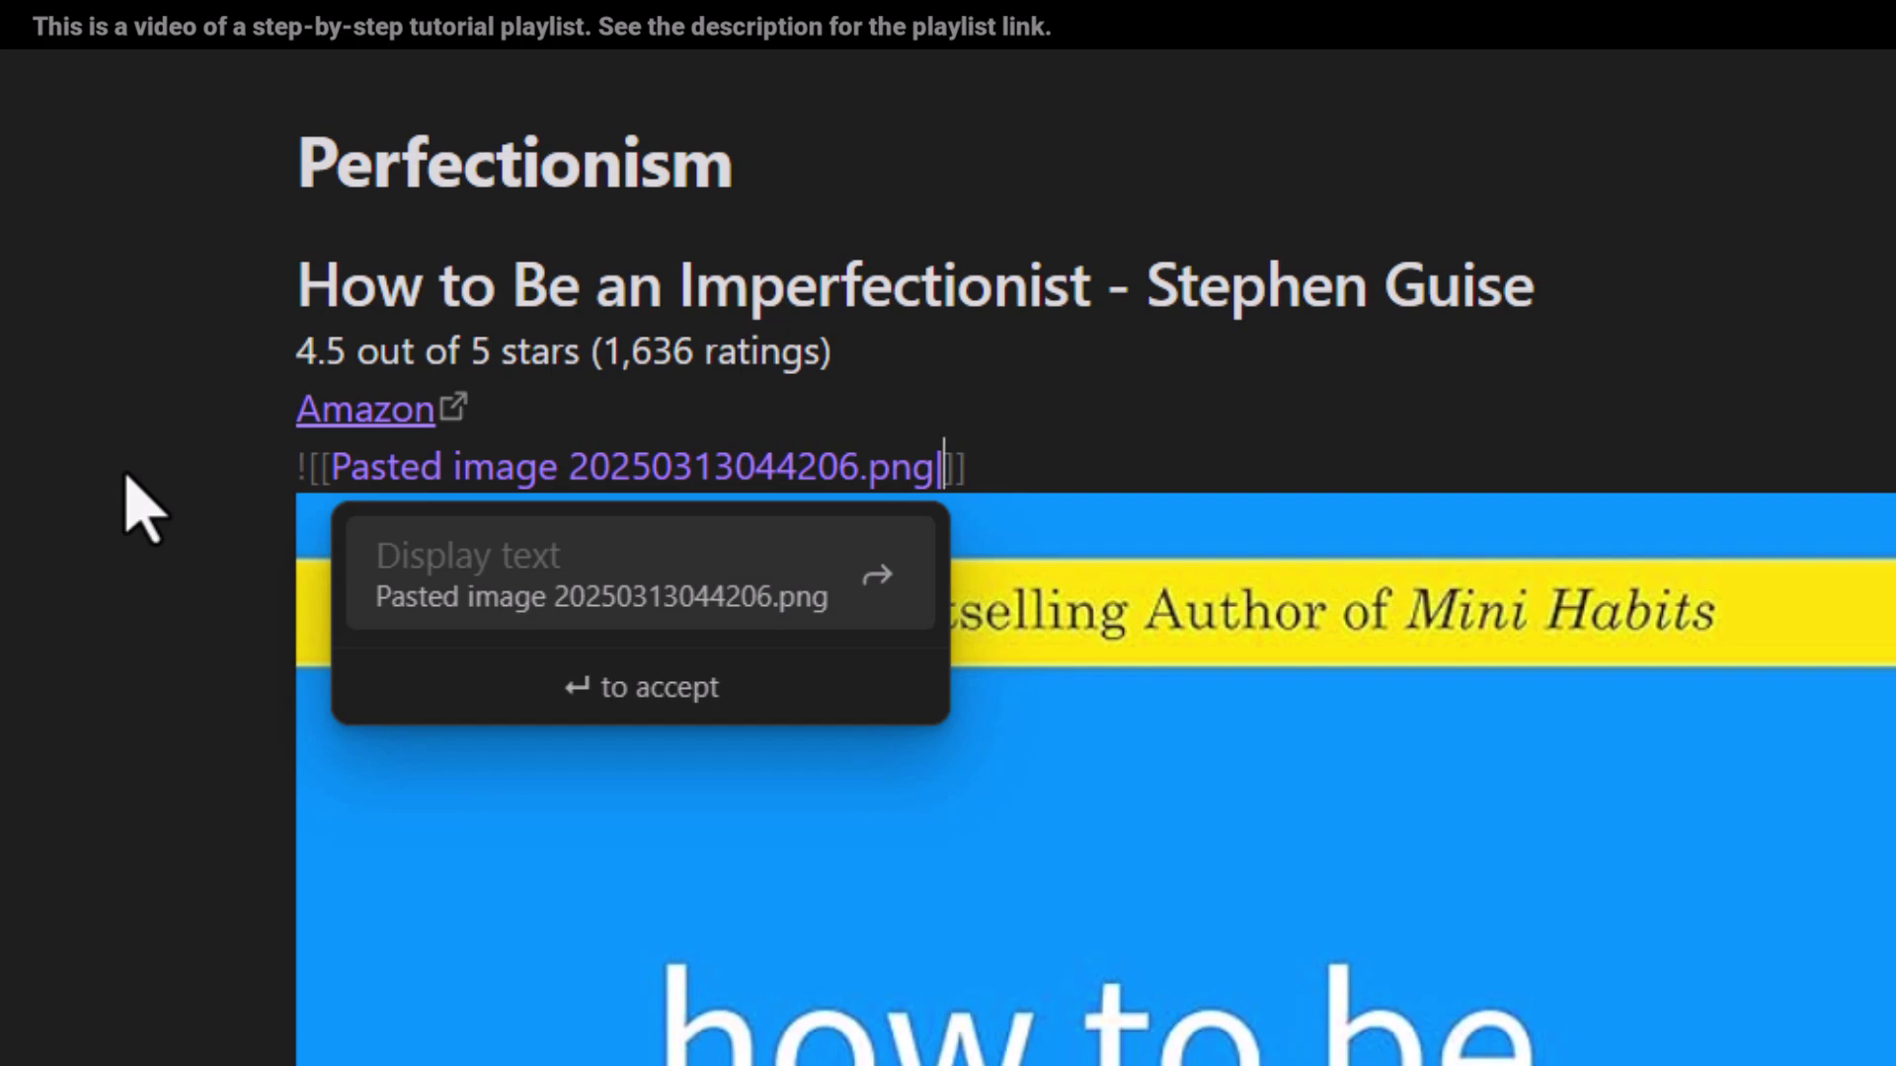
key(BackSpace)
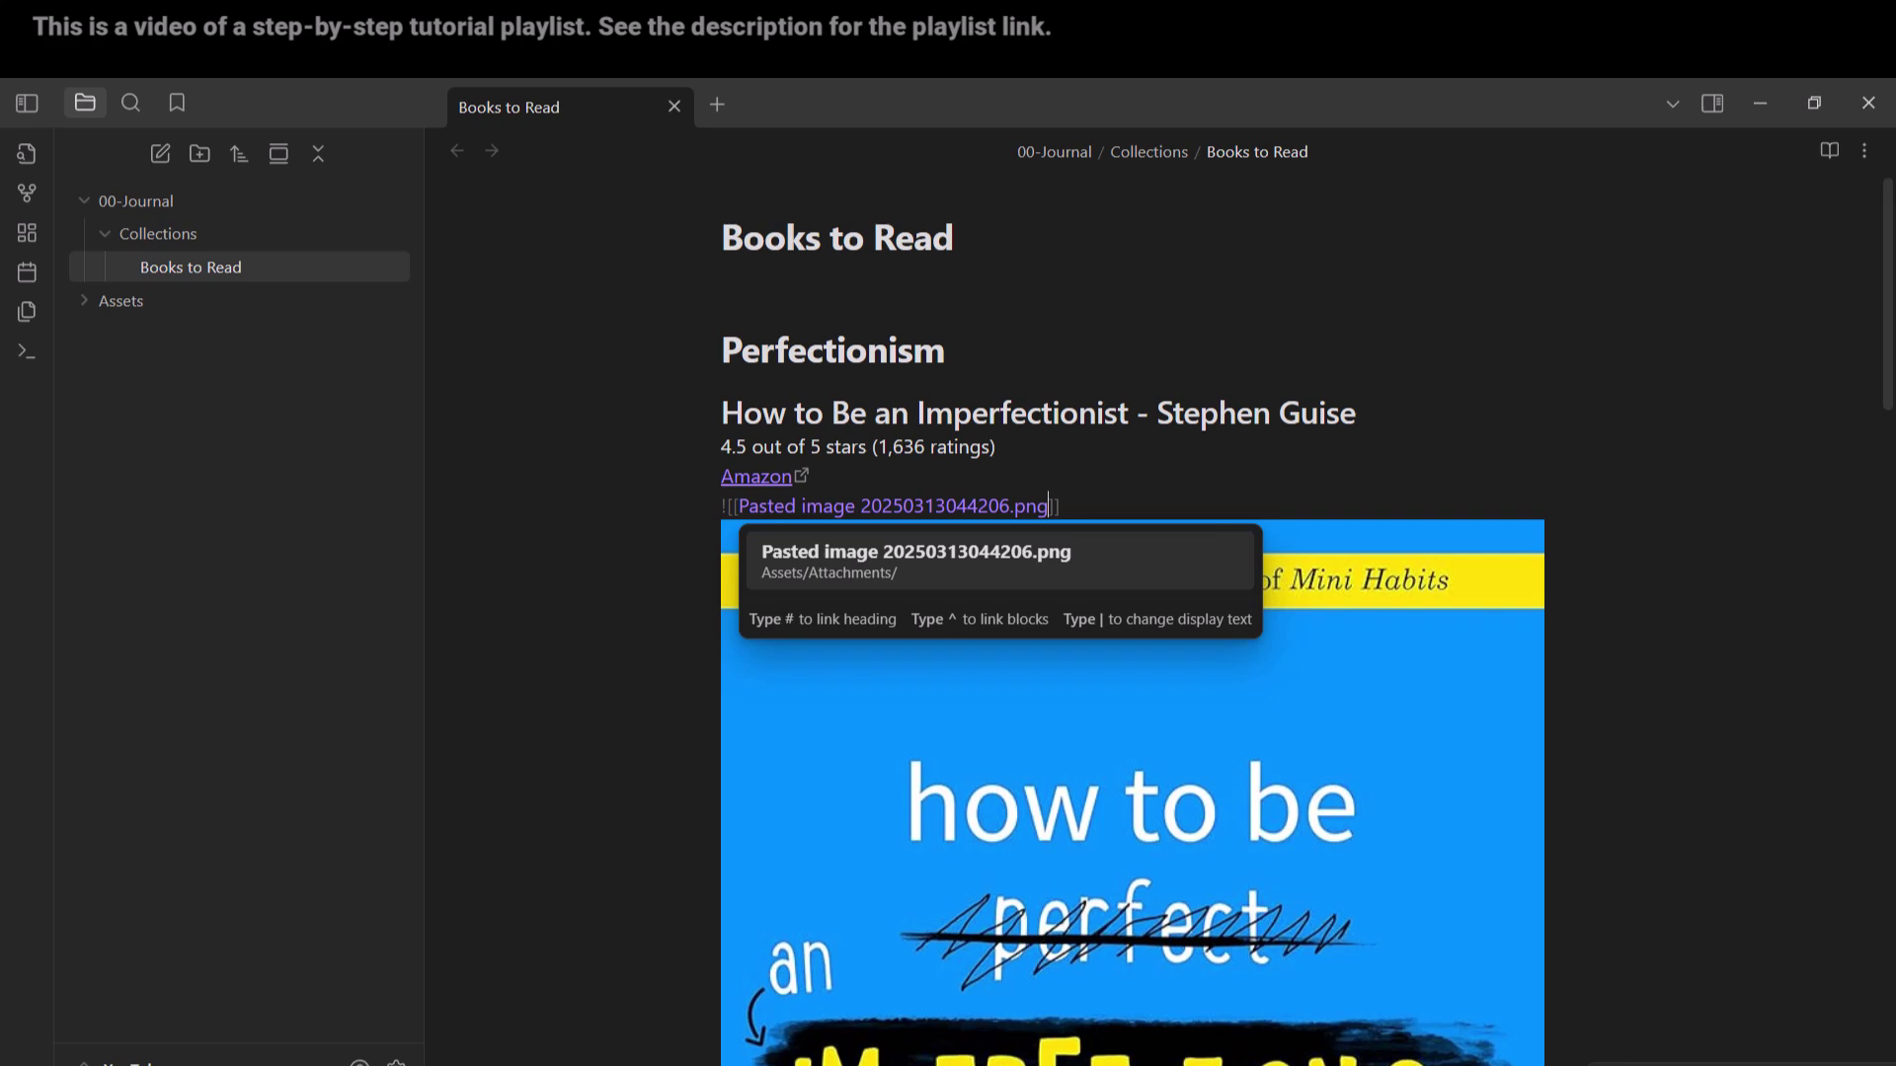
Use the On-Screen Keyboard to insert a pipe right after .png in the Imperfectionist cover's embed, and close the keyboard
key(ctrl+super+o)
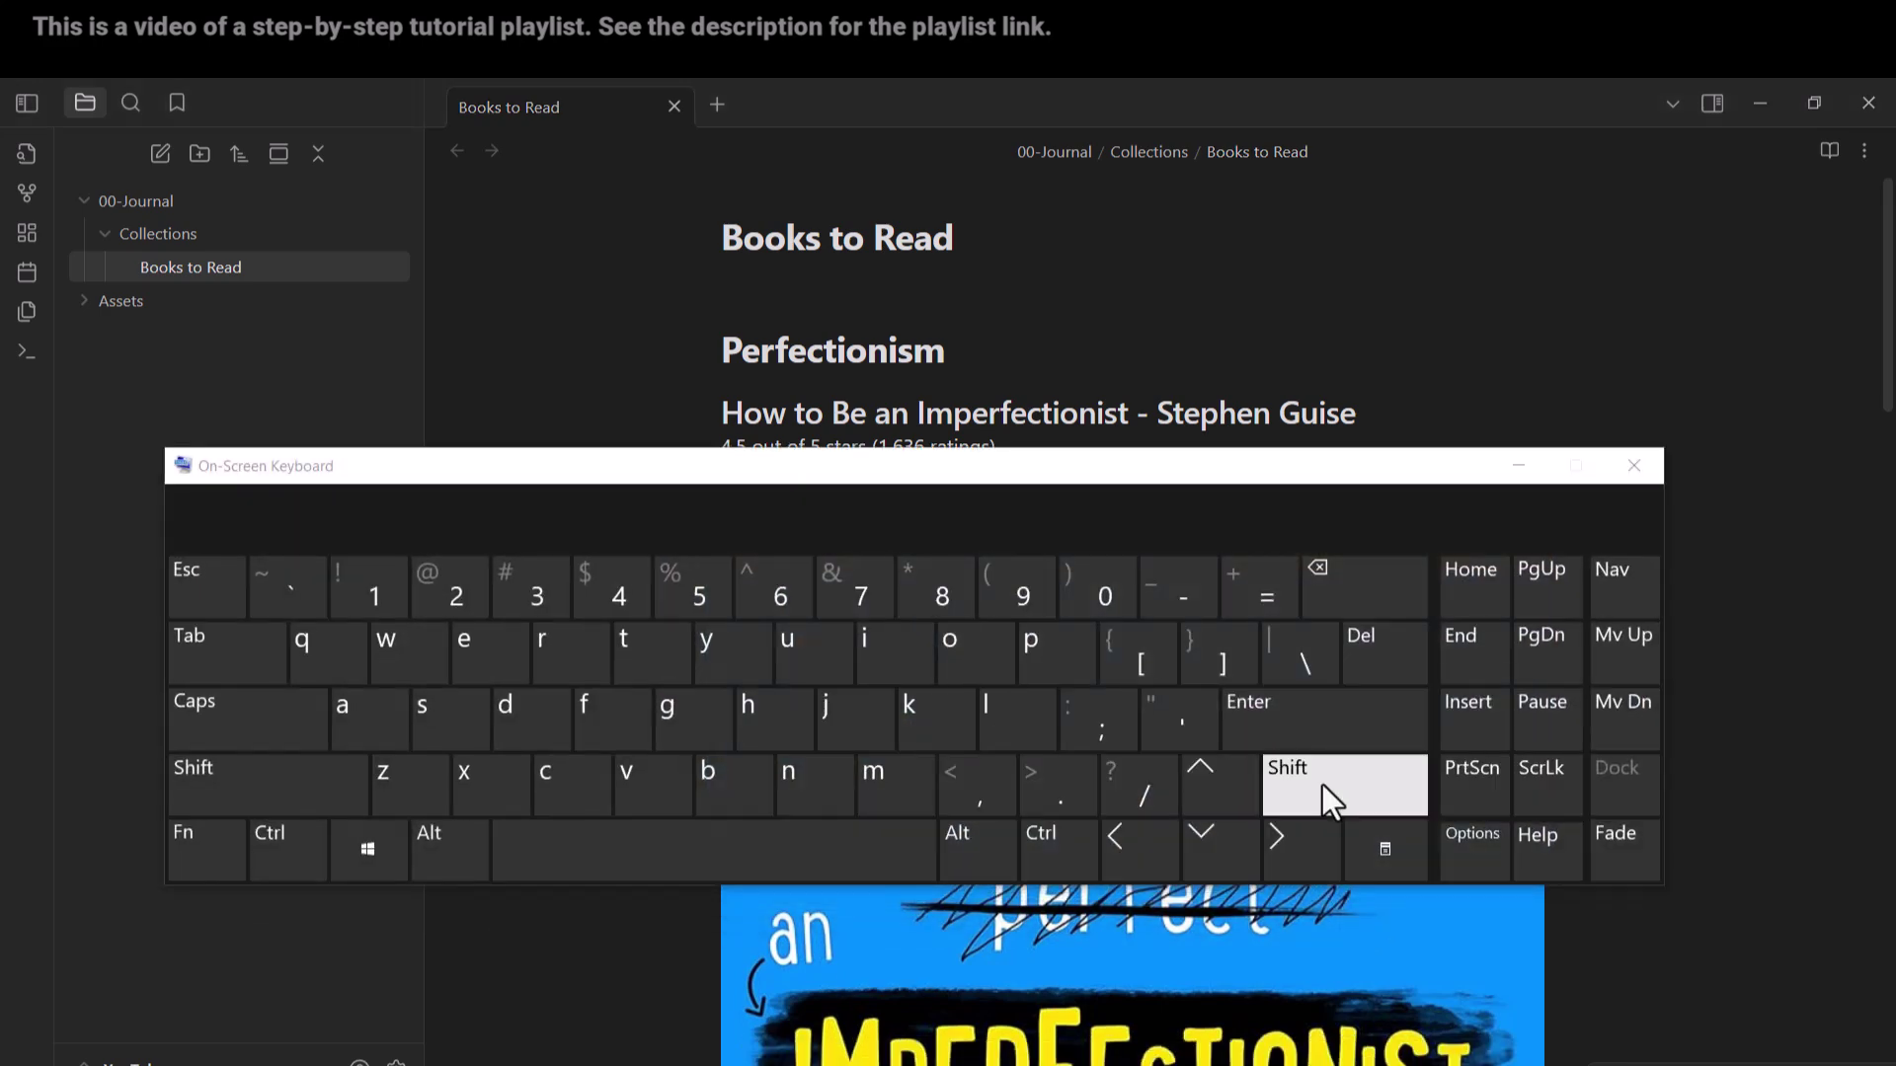
drag(1249, 501, 1266, 646)
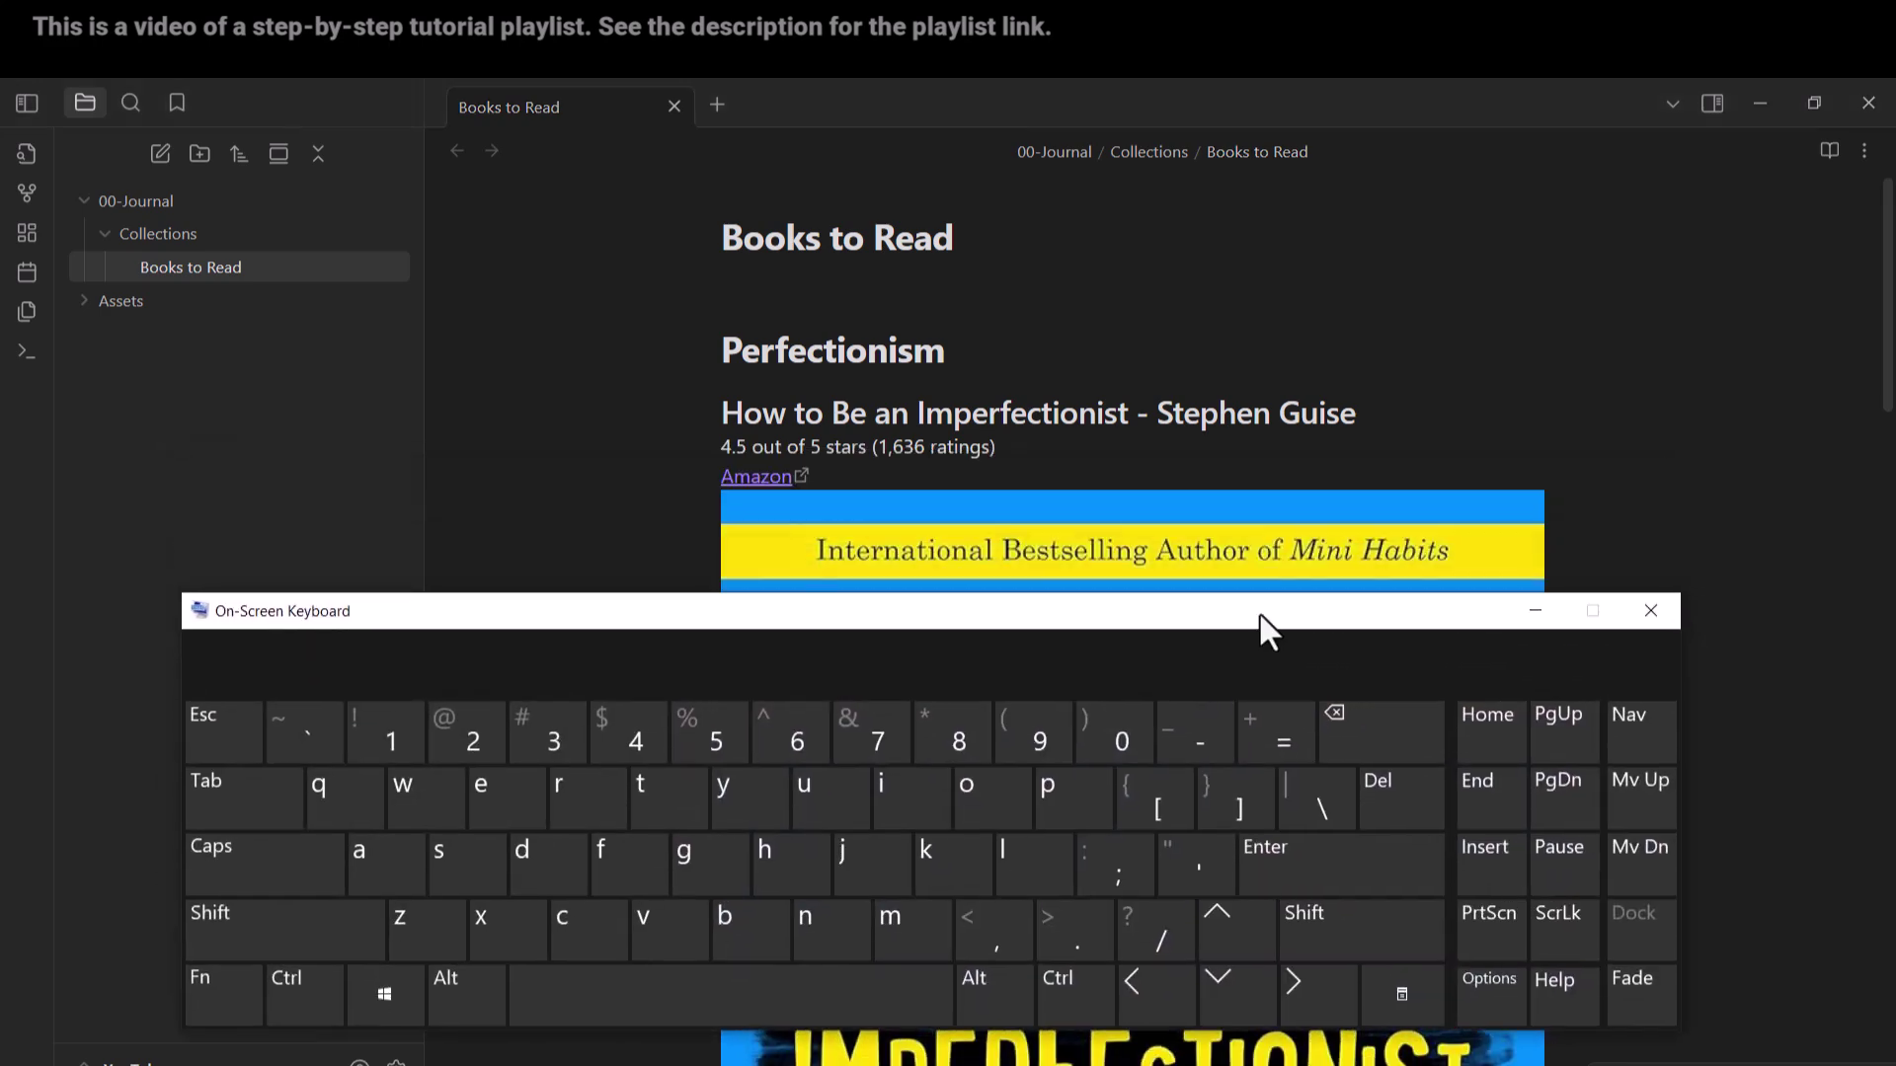
click(1025, 503)
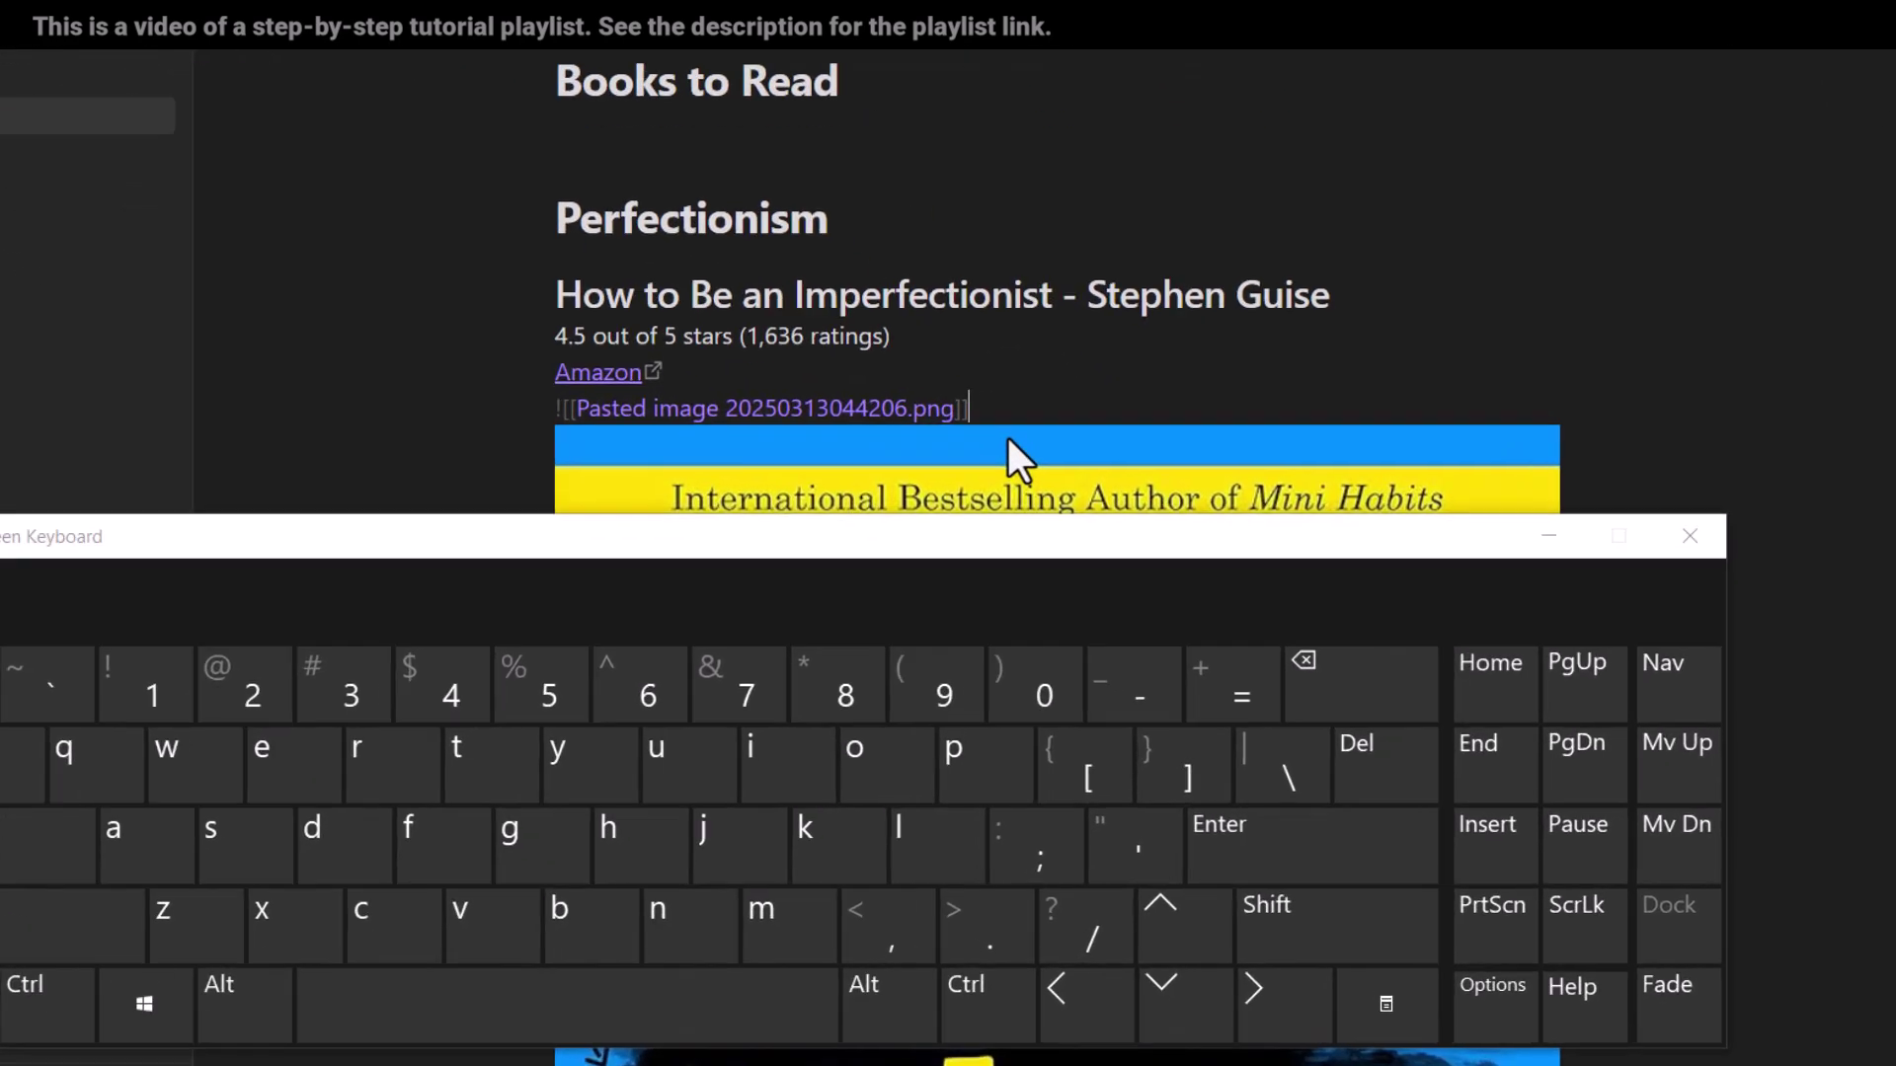
key(Left)
key(Left)
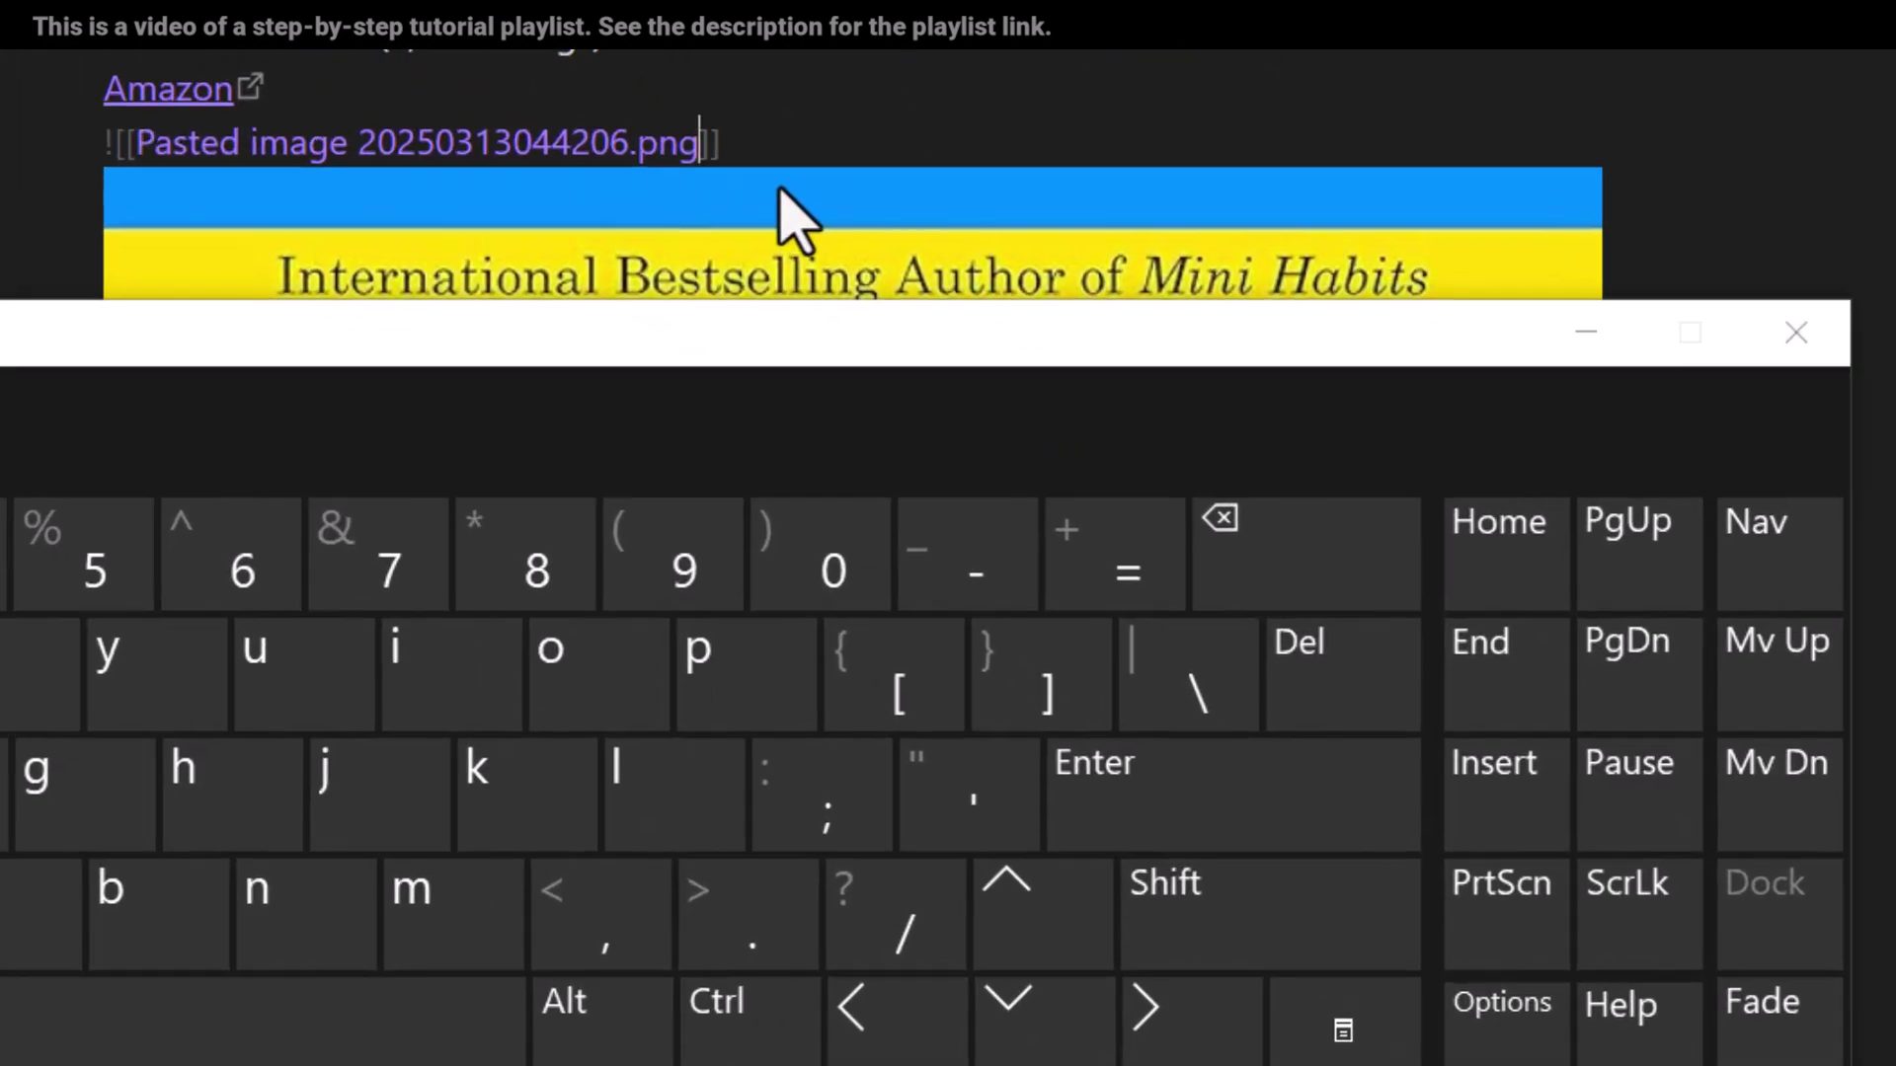
click(1242, 943)
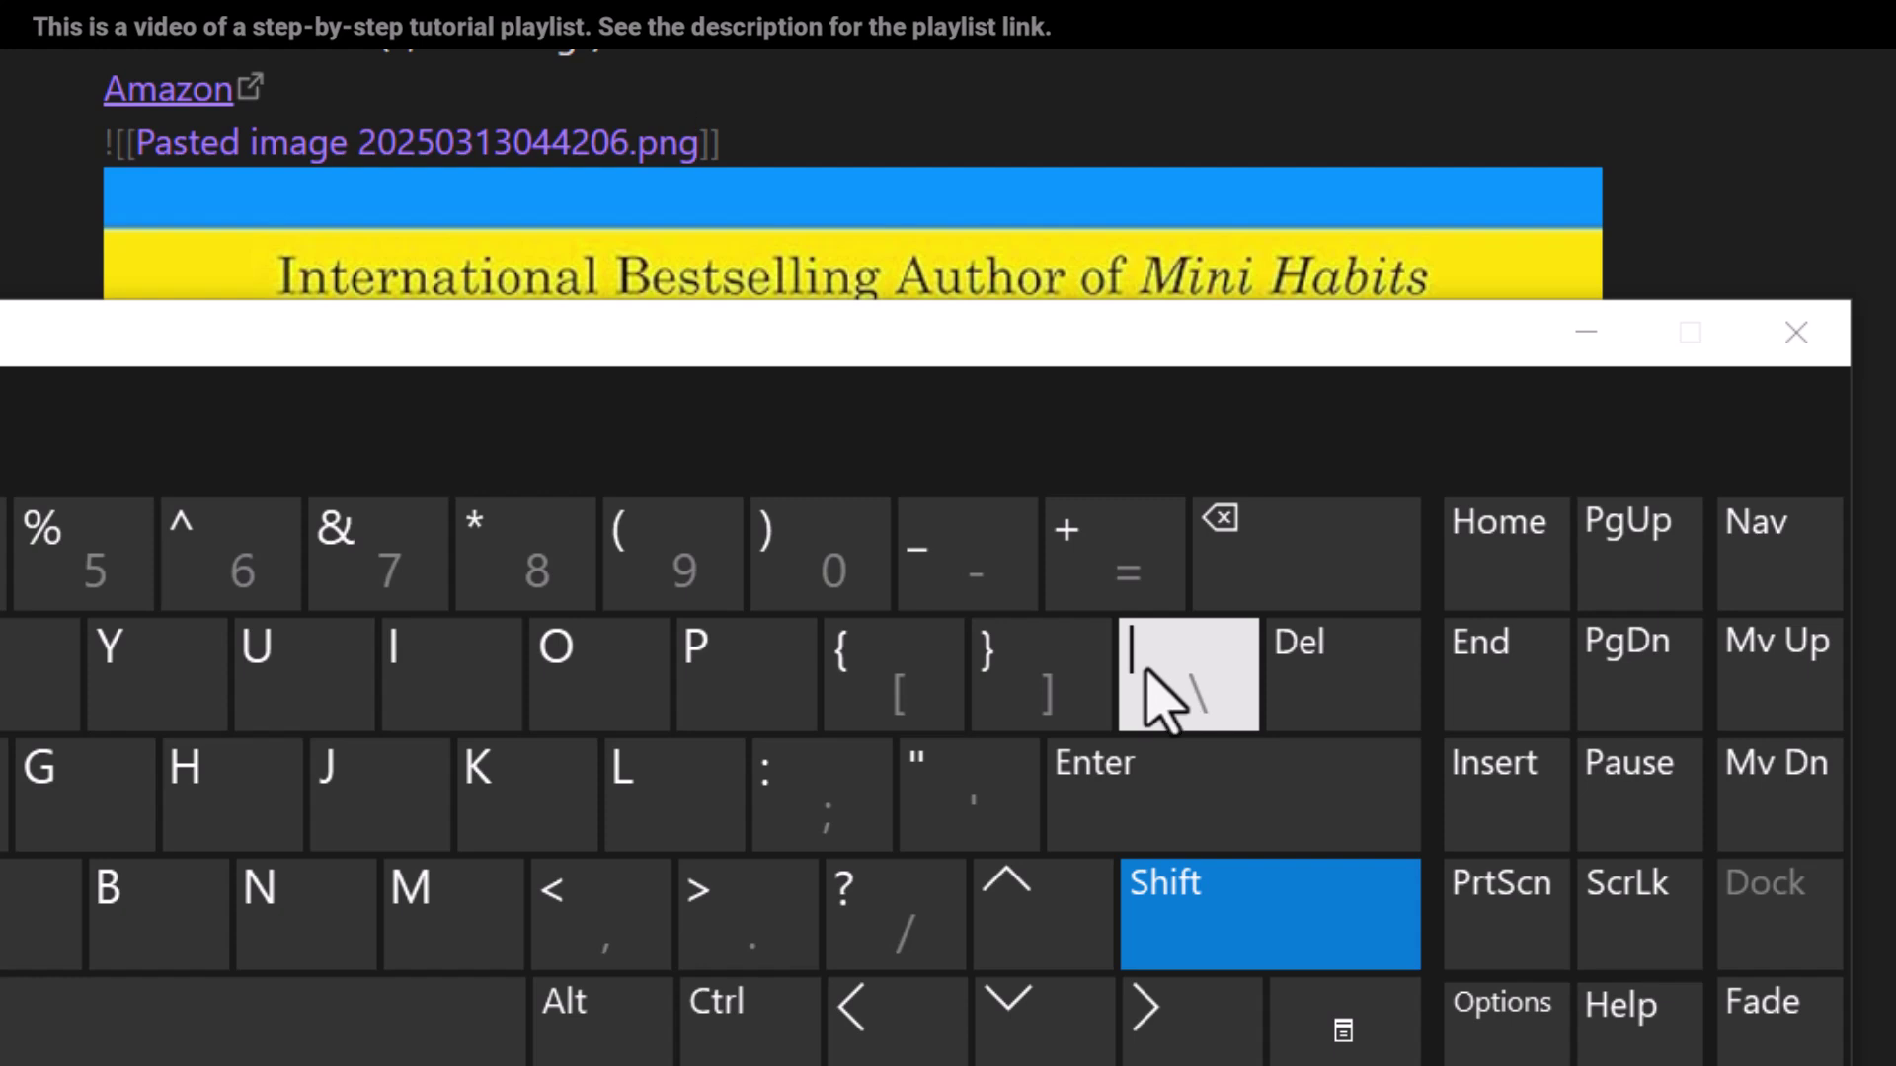
click(1162, 705)
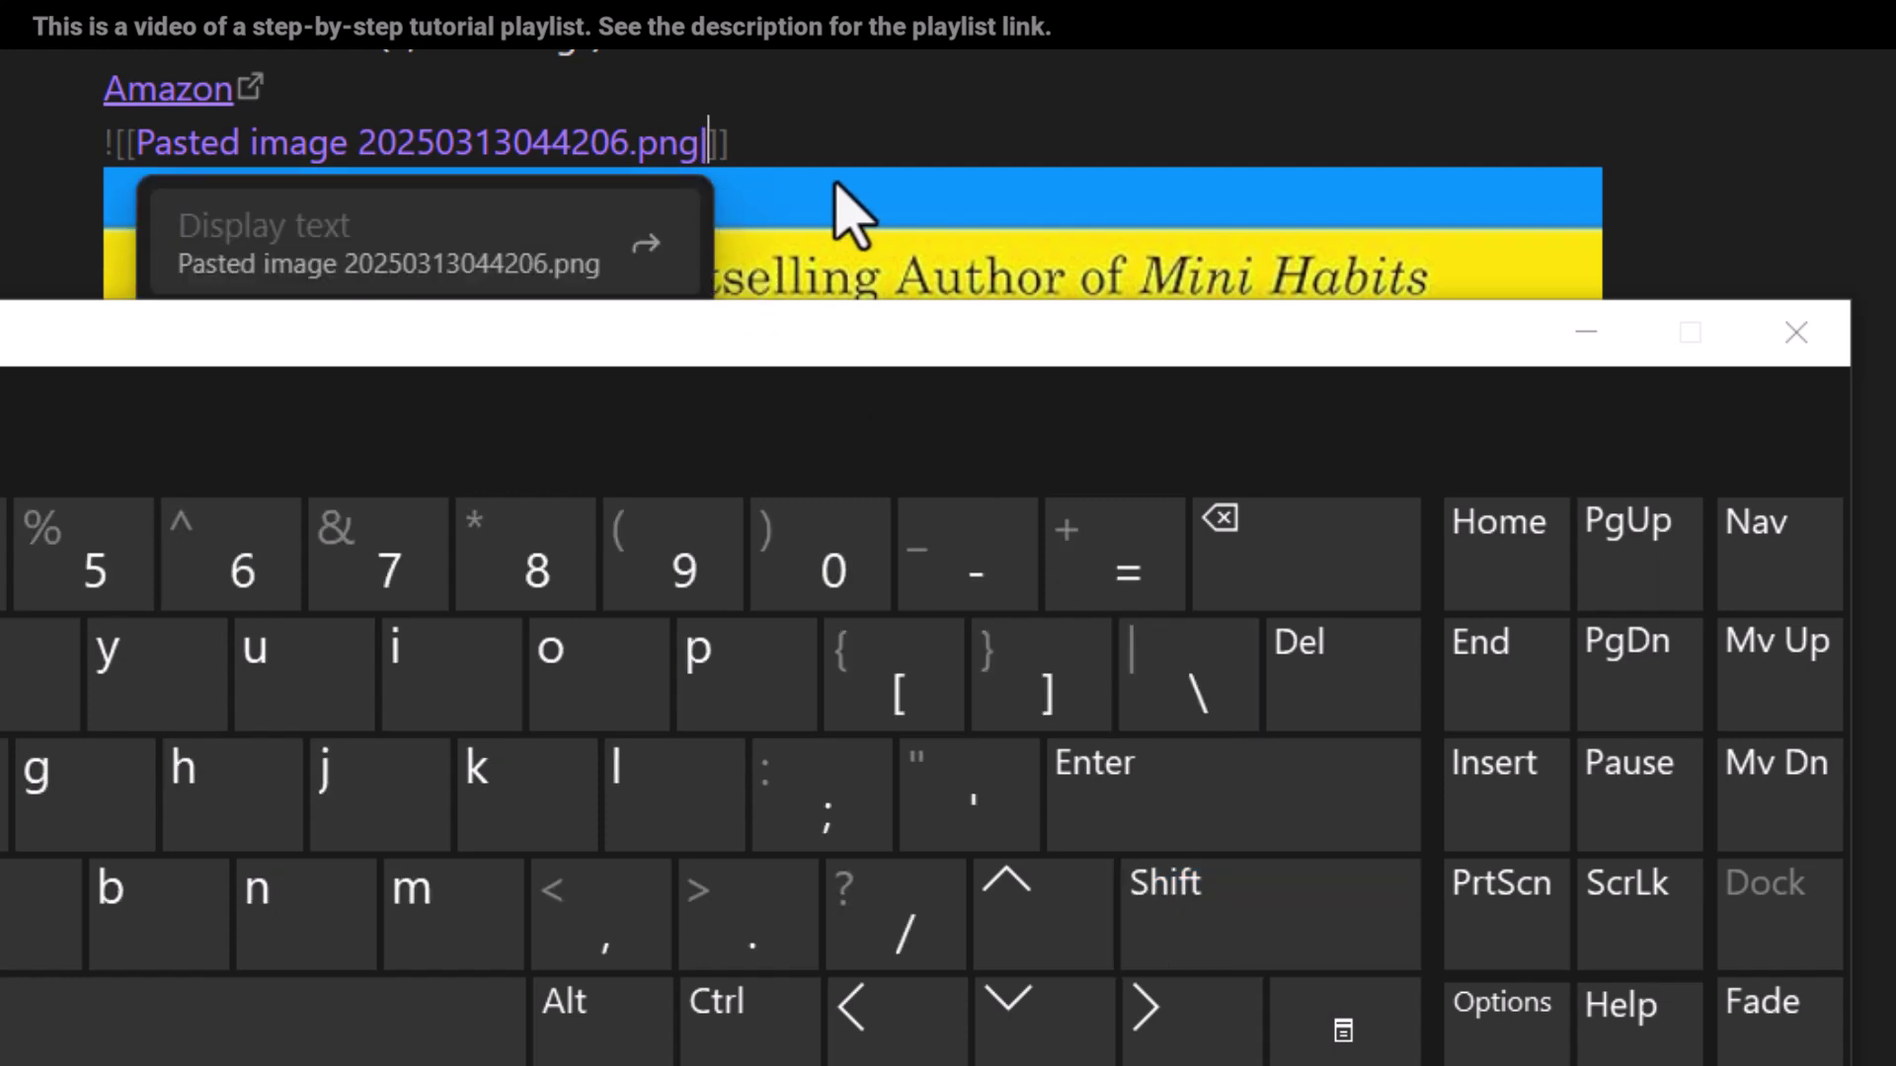
click(1795, 333)
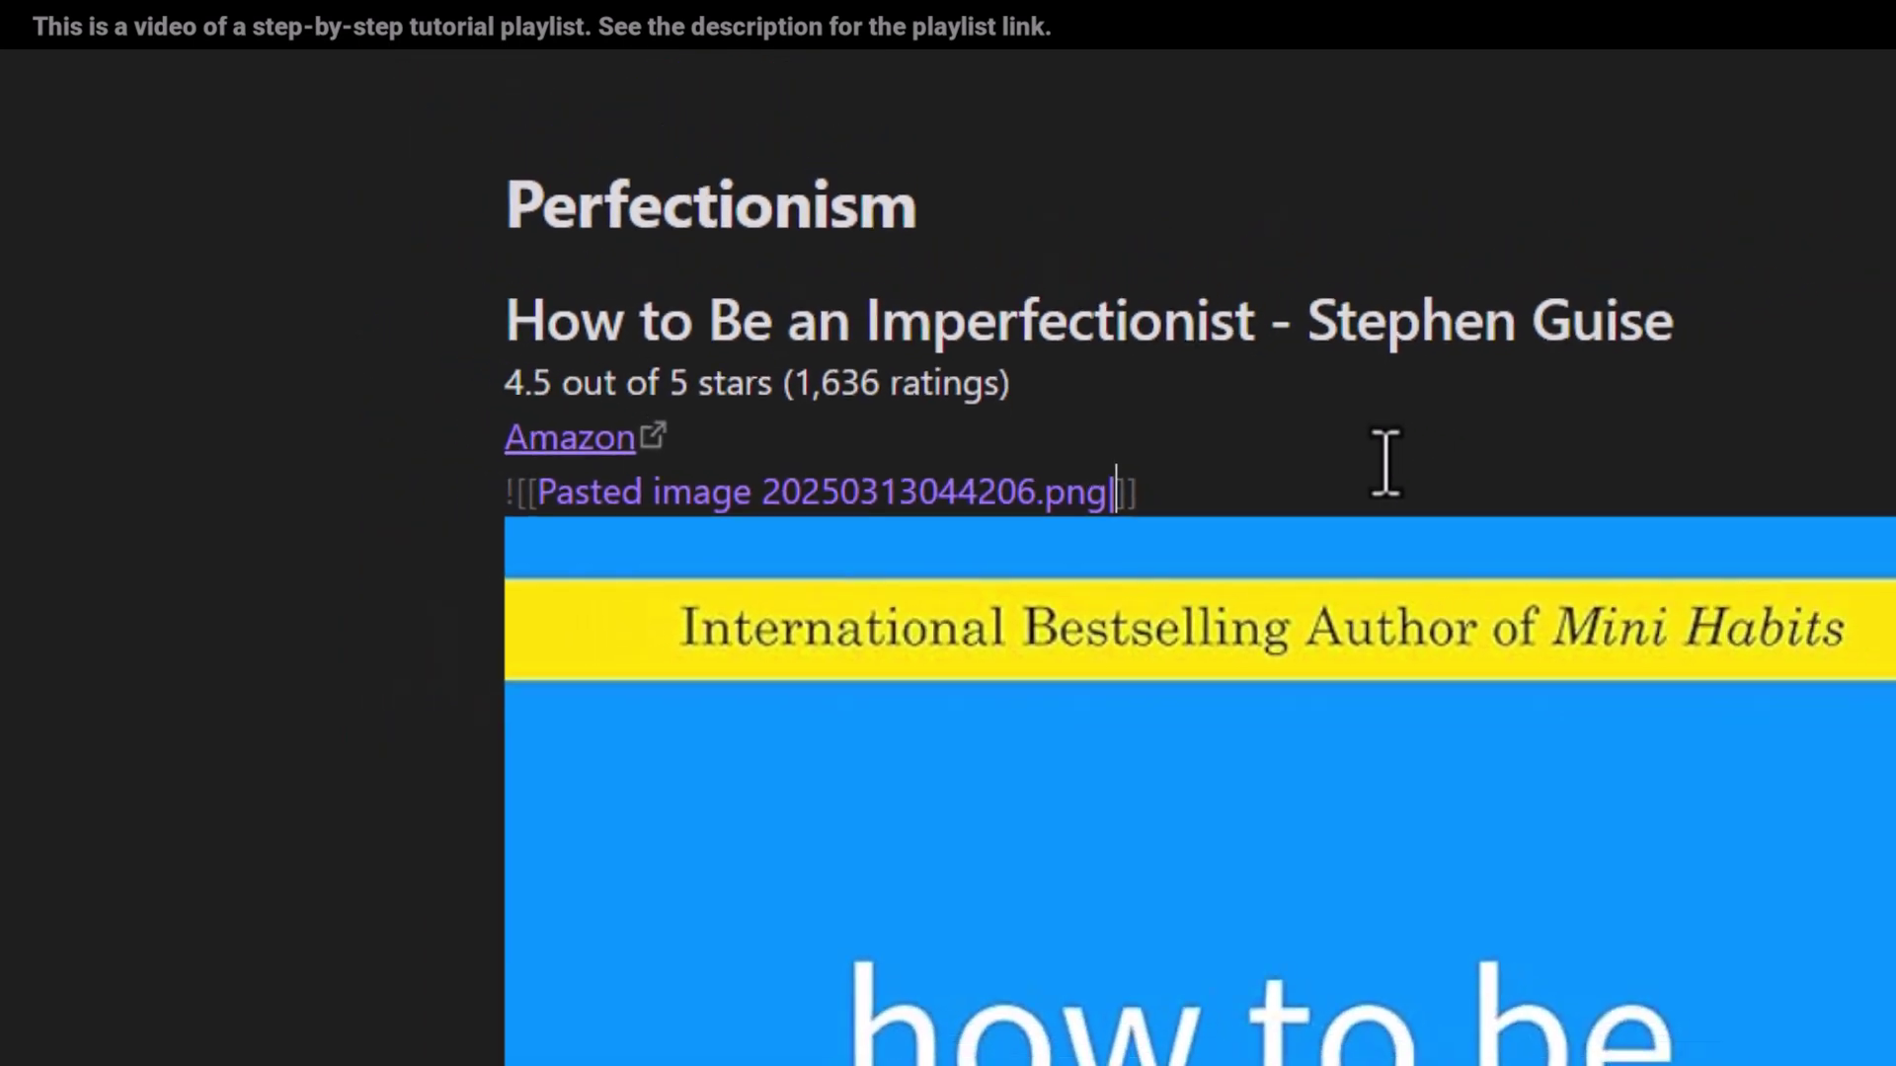
Try a width of 500 pixels for the Imperfectionist cover and check how it looks in the note
text(500)
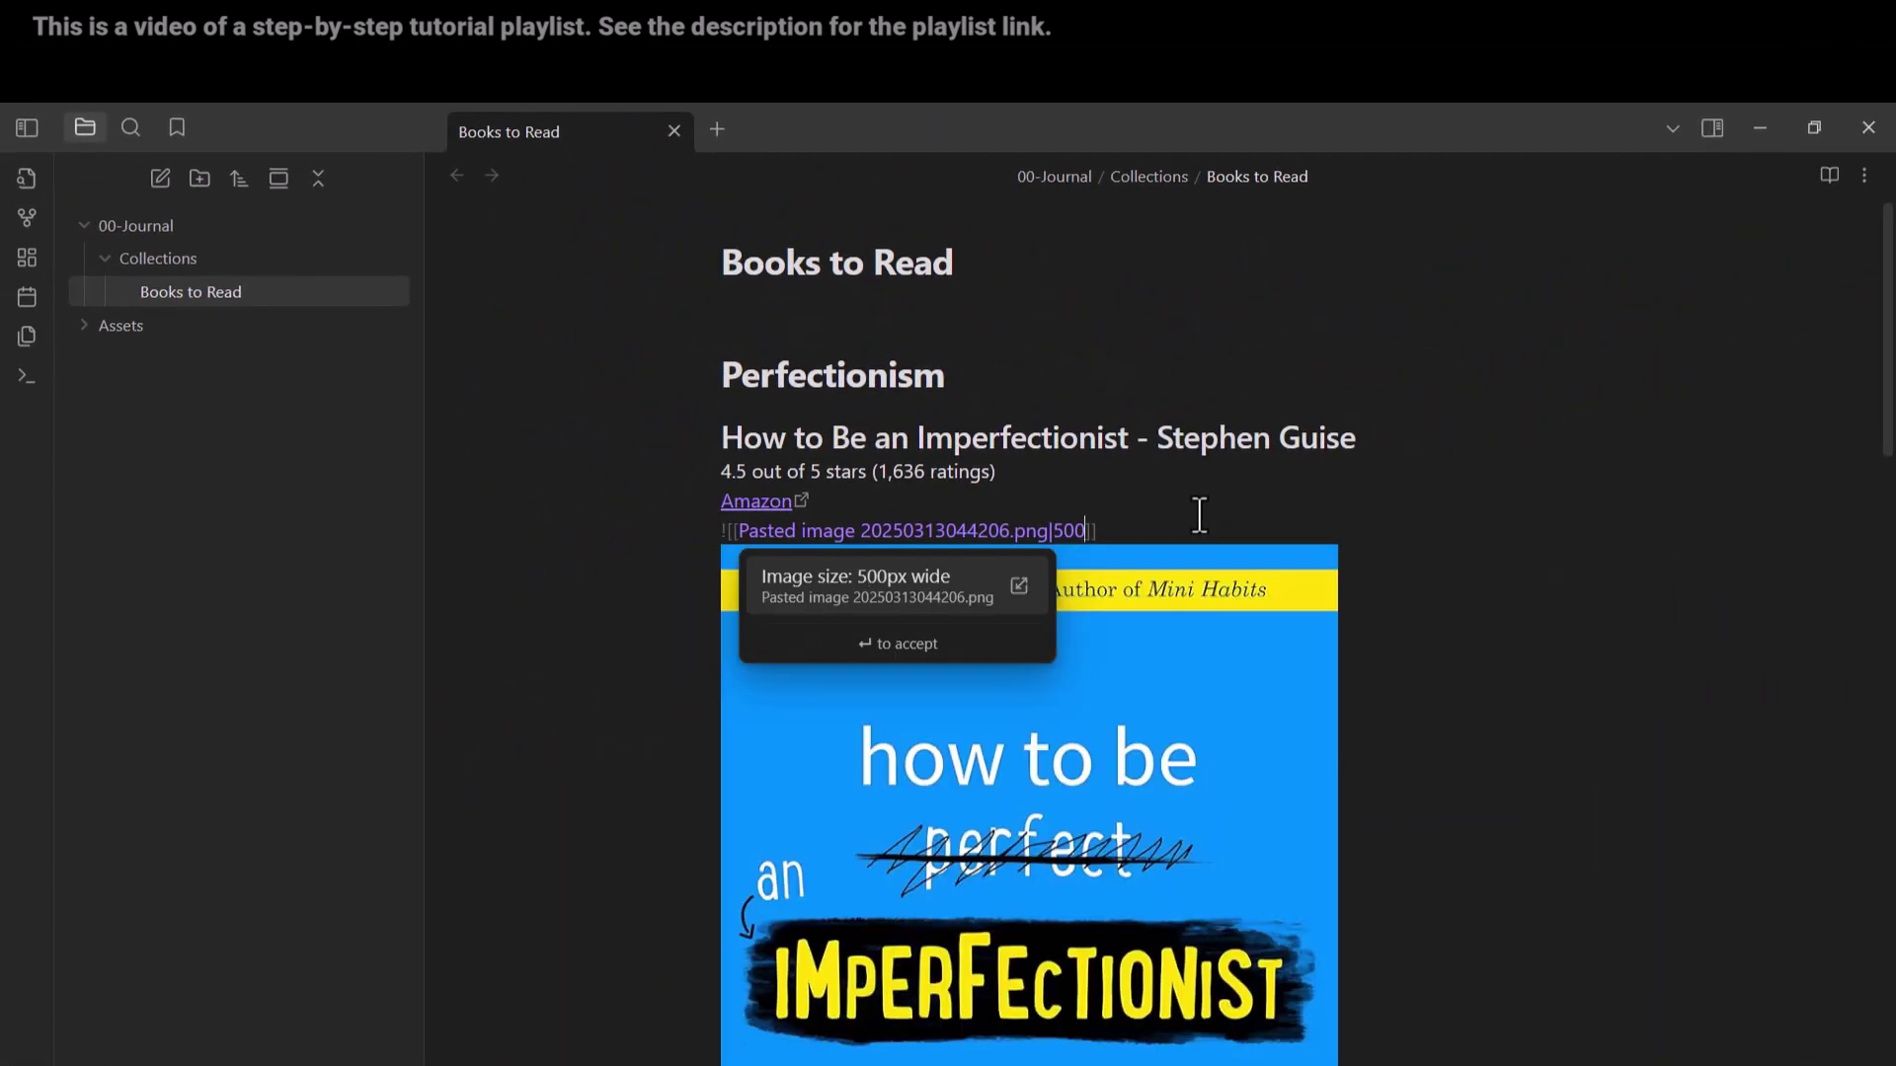
scroll(1224, 582, down, 8)
scroll(1196, 612, up, 6)
scroll(1195, 573, up, 2)
Try a width of 200 pixels for the Imperfectionist cover and dismiss the image size suggestion
key(BackSpace)
key(BackSpace)
key(BackSpace)
text(200)
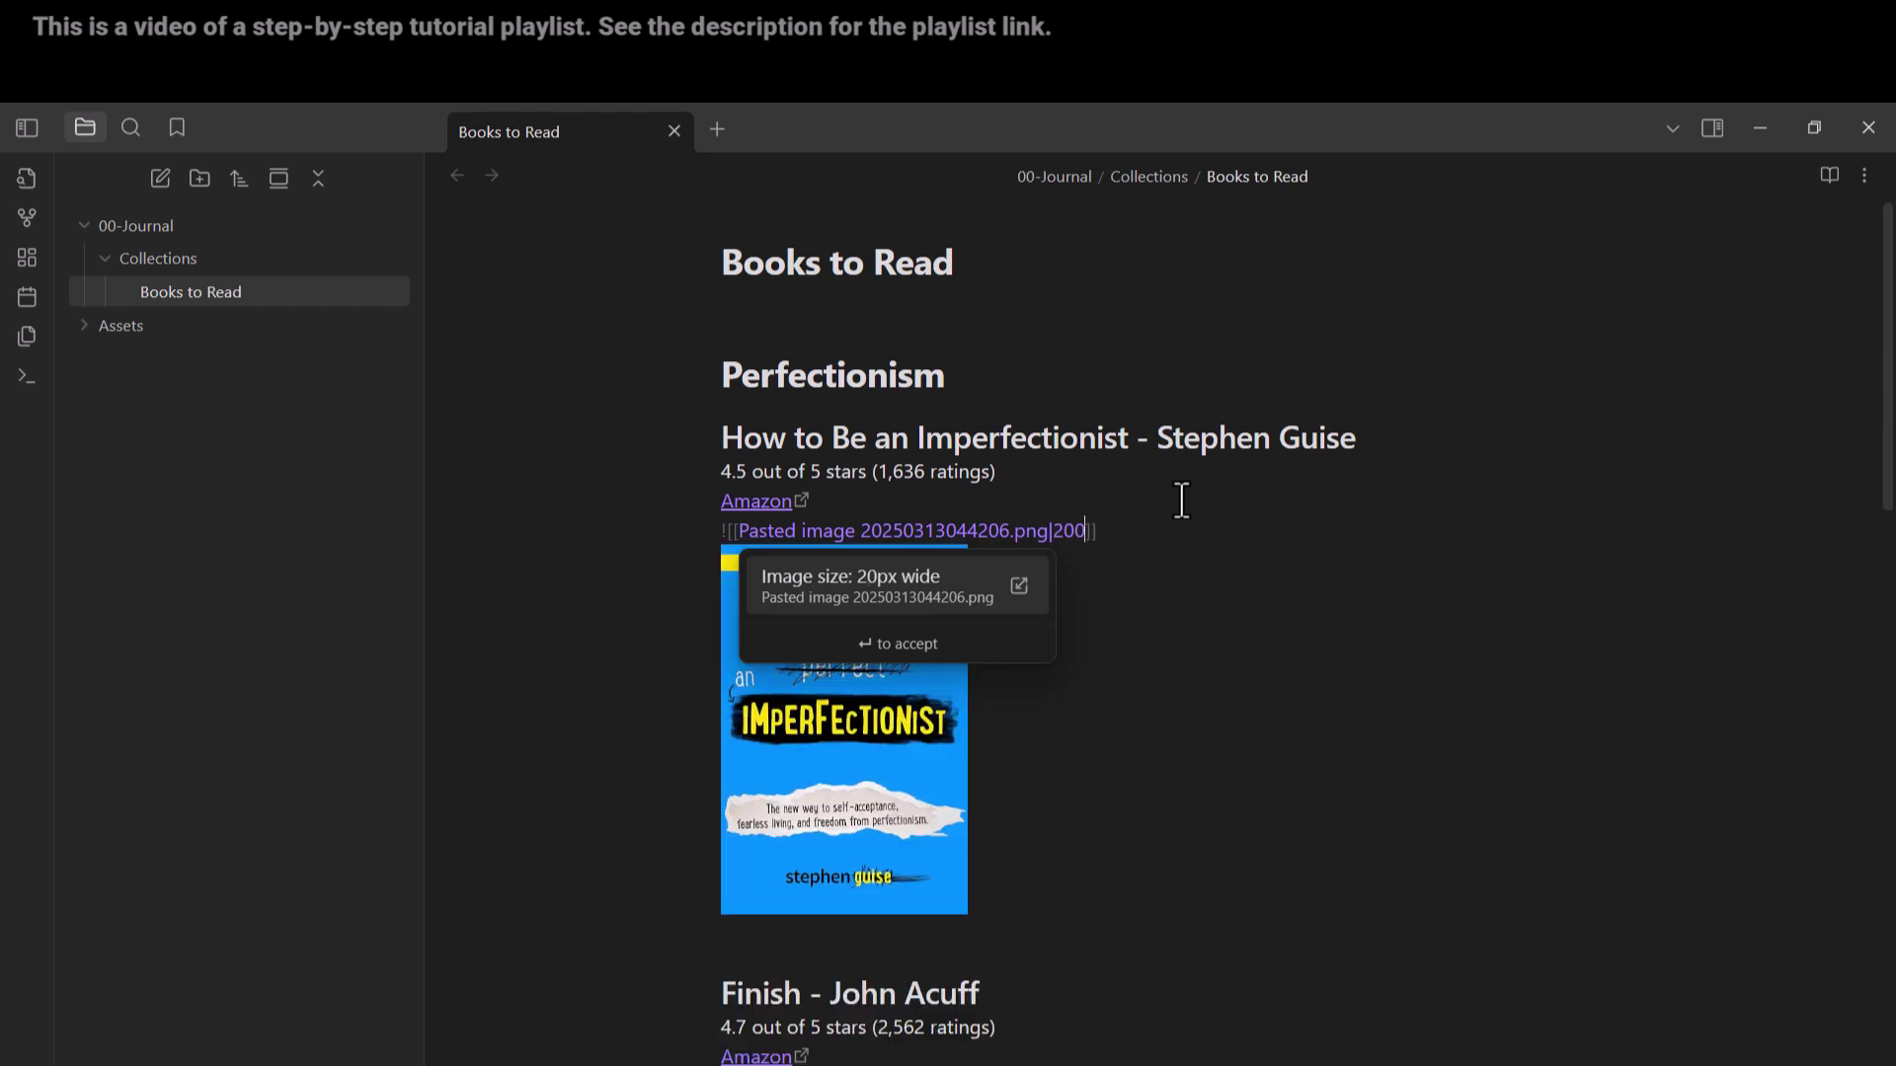
key(Escape)
Set the Imperfectionist cover's width to 300 pixels in its embed and leave the embed line
key(BackSpace)
key(BackSpace)
key(BackSpace)
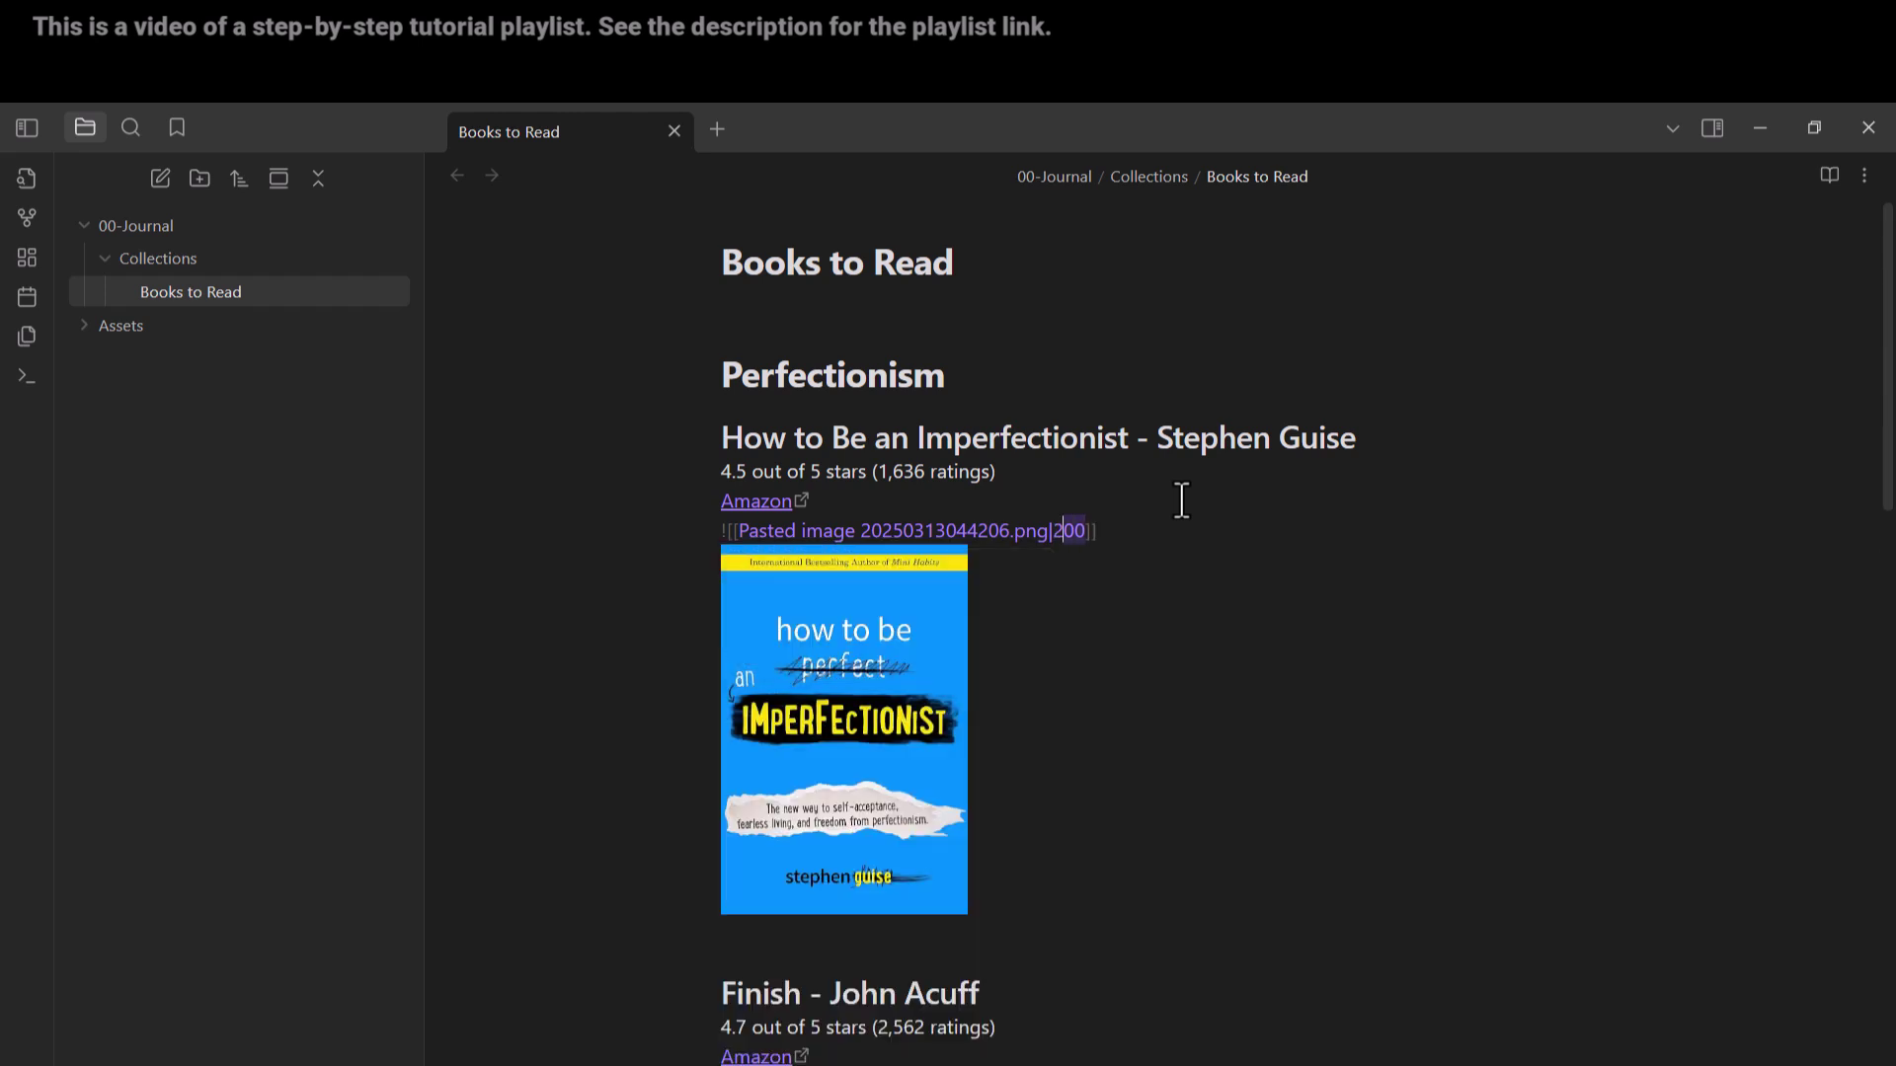
text(300)
key(Escape)
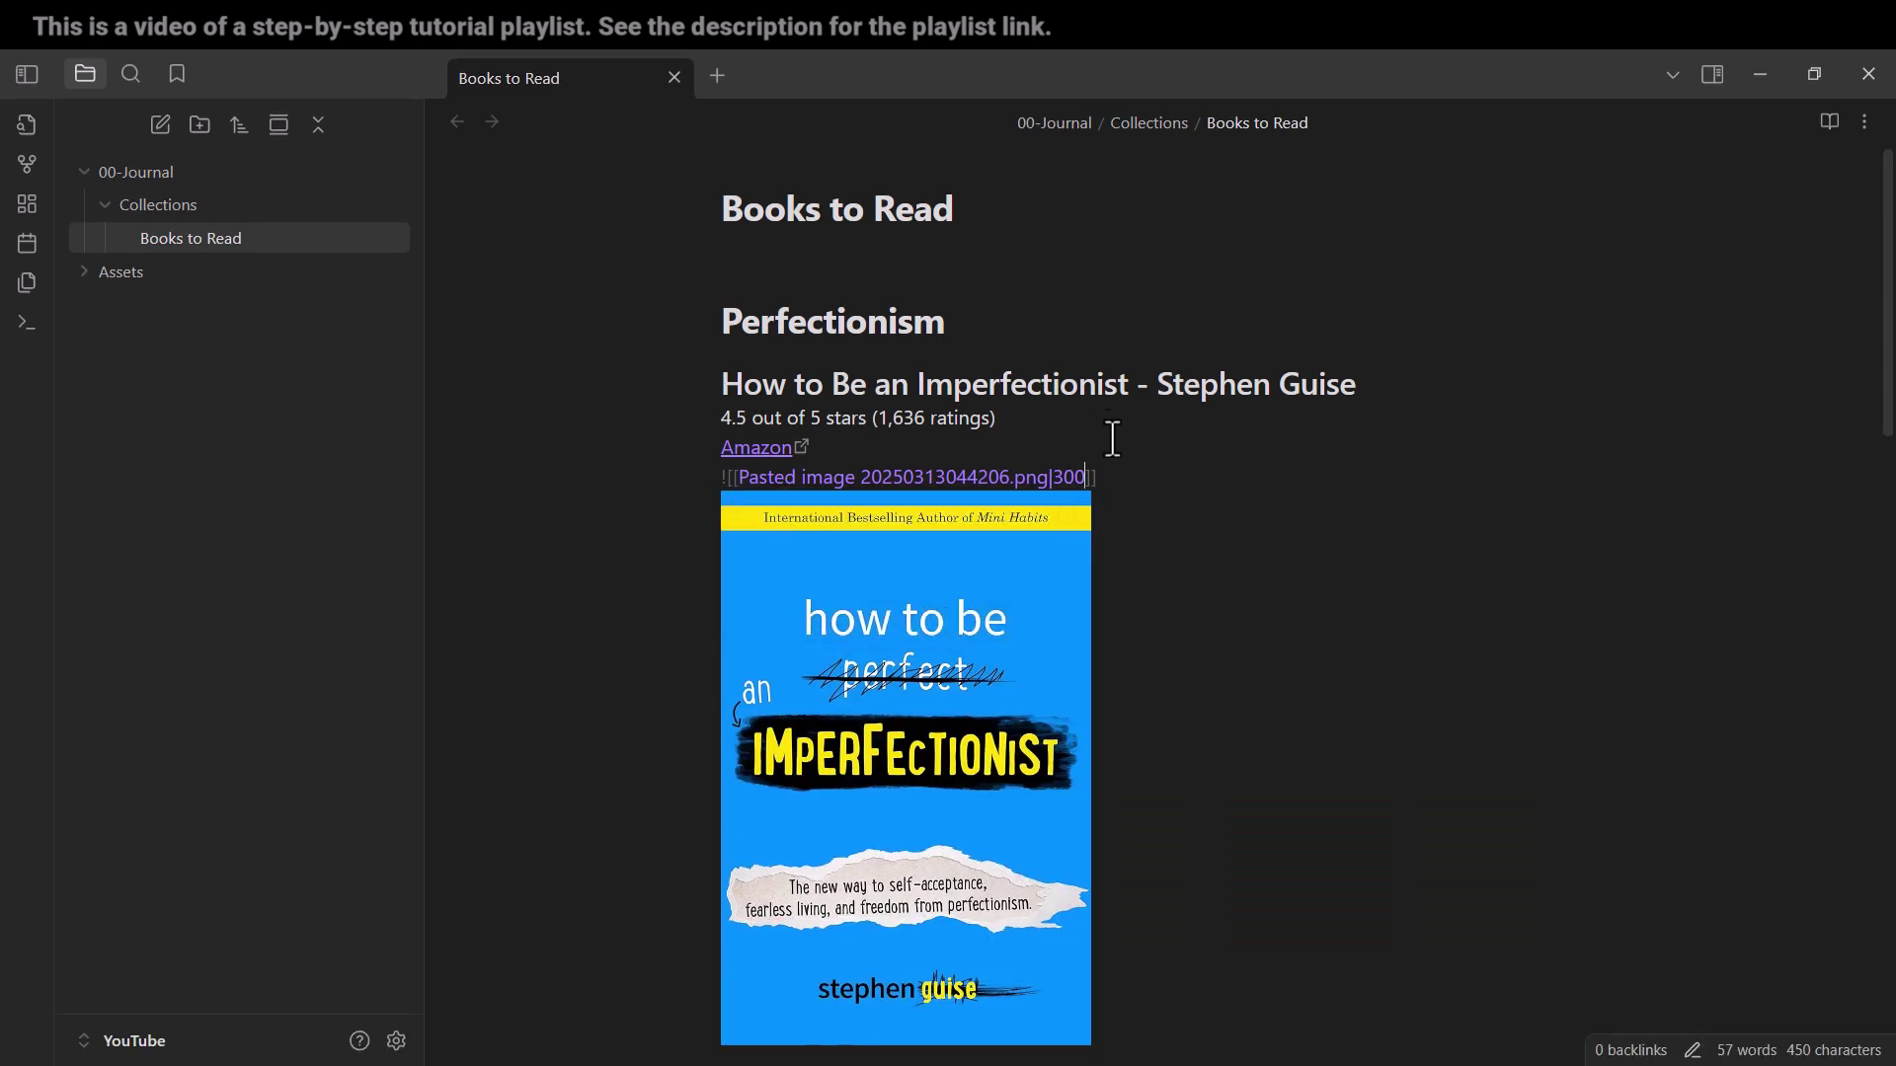
click(986, 385)
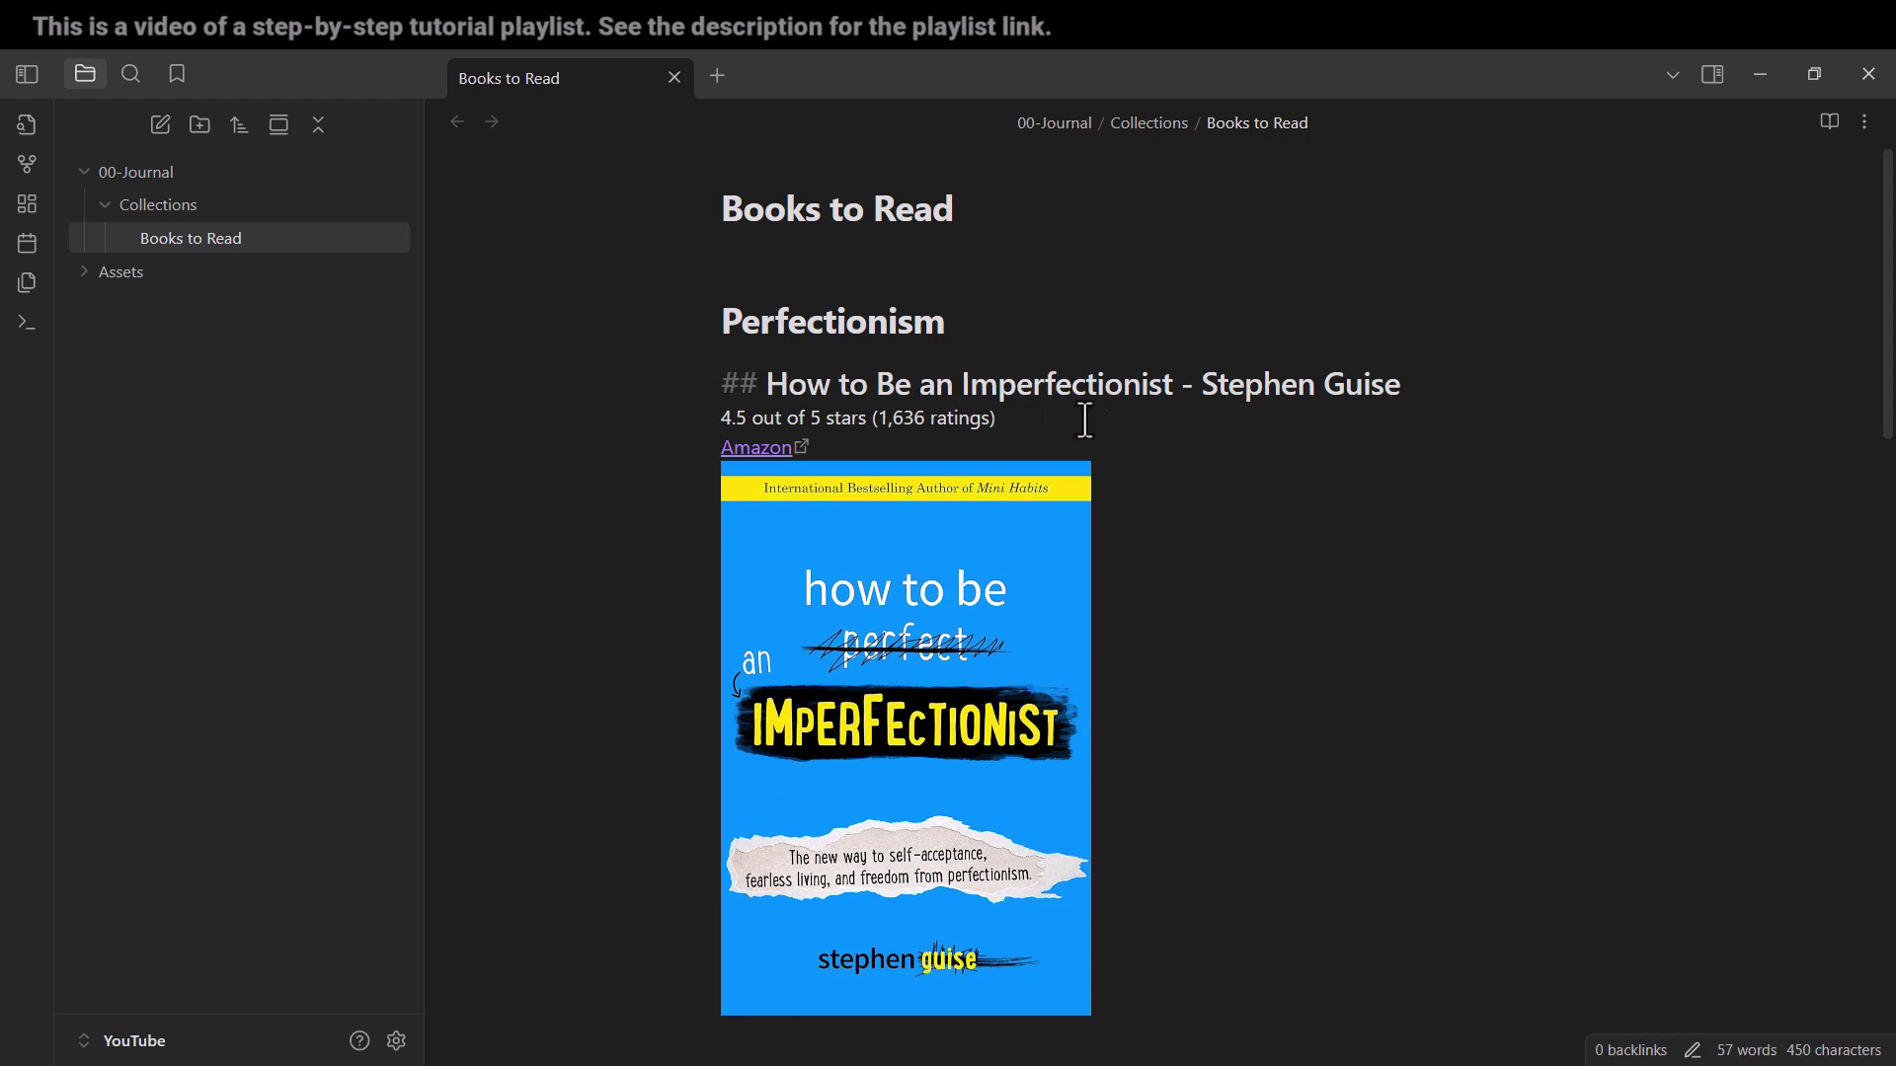
Add |300 after .png in the Finish cover's embed to make the image 300 pixels wide, and leave the embed line
scroll(1175, 479, down, 1)
scroll(1173, 468, down, 7)
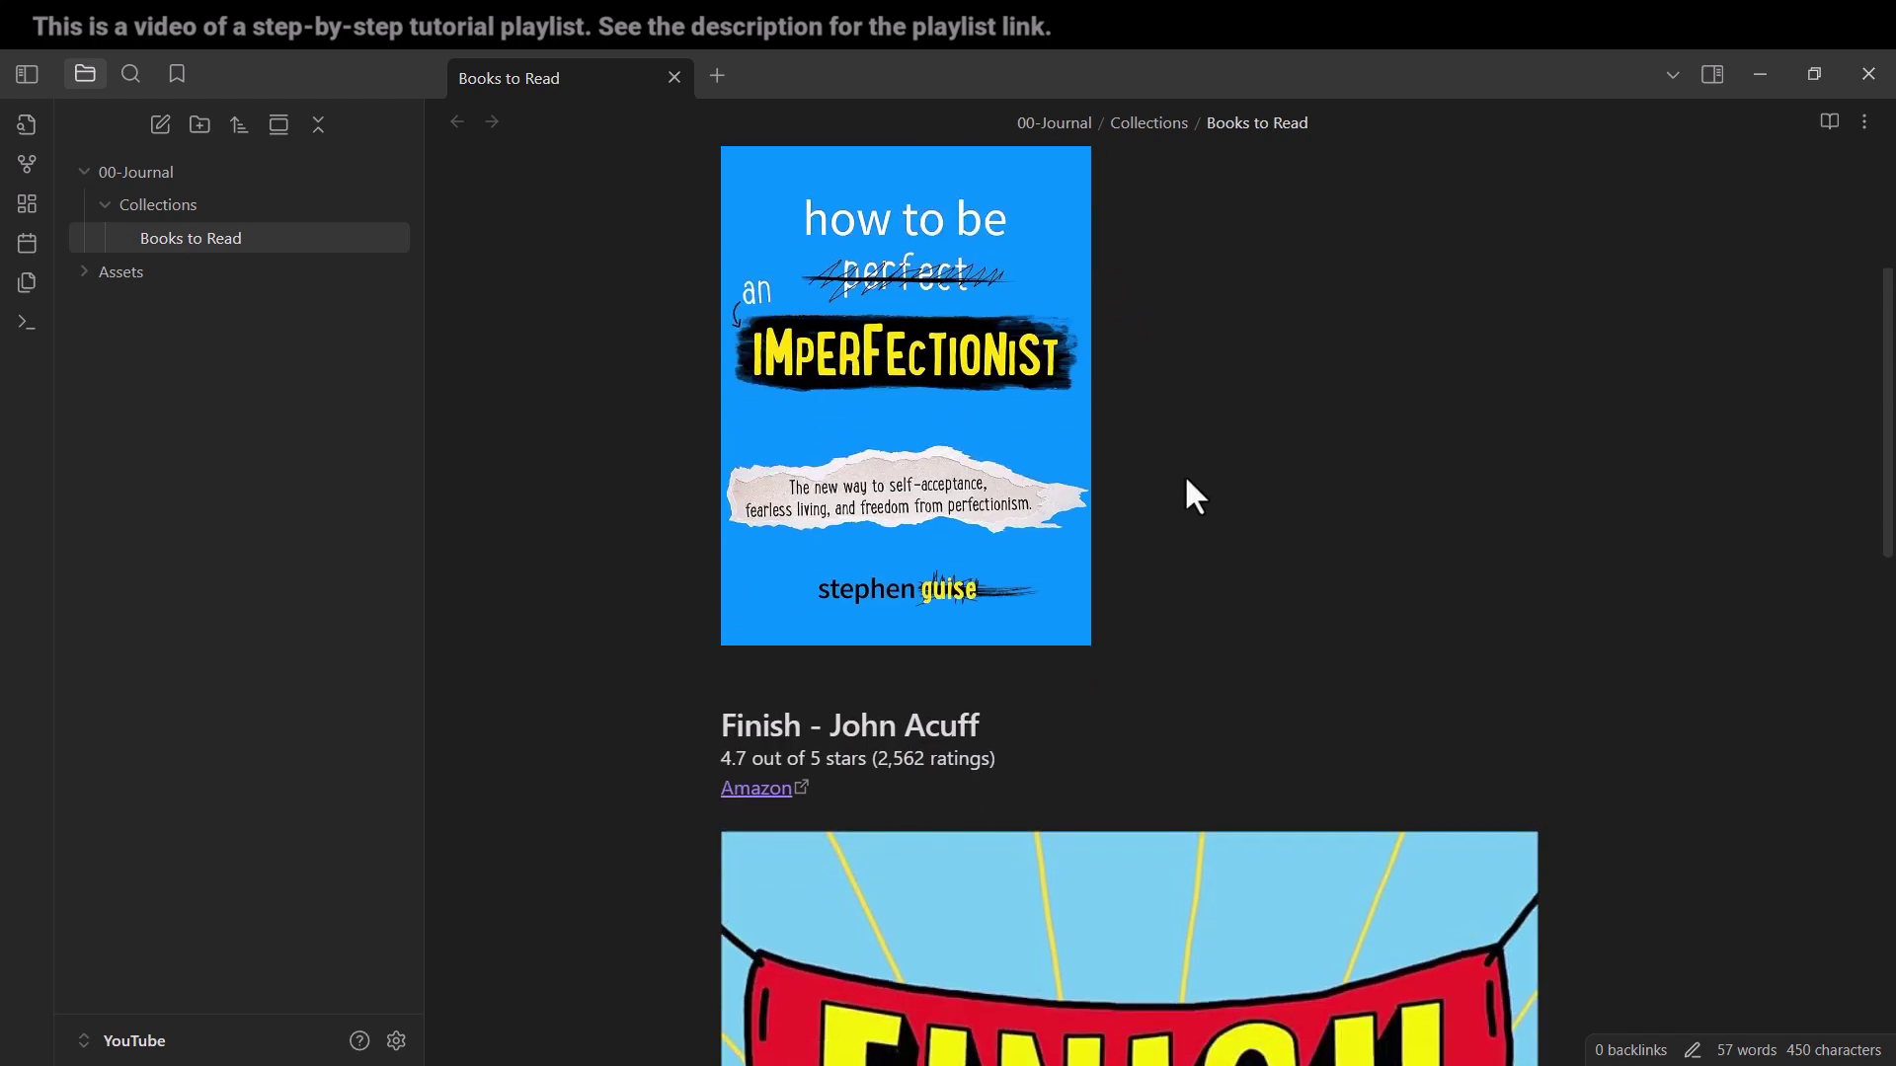
click(1052, 435)
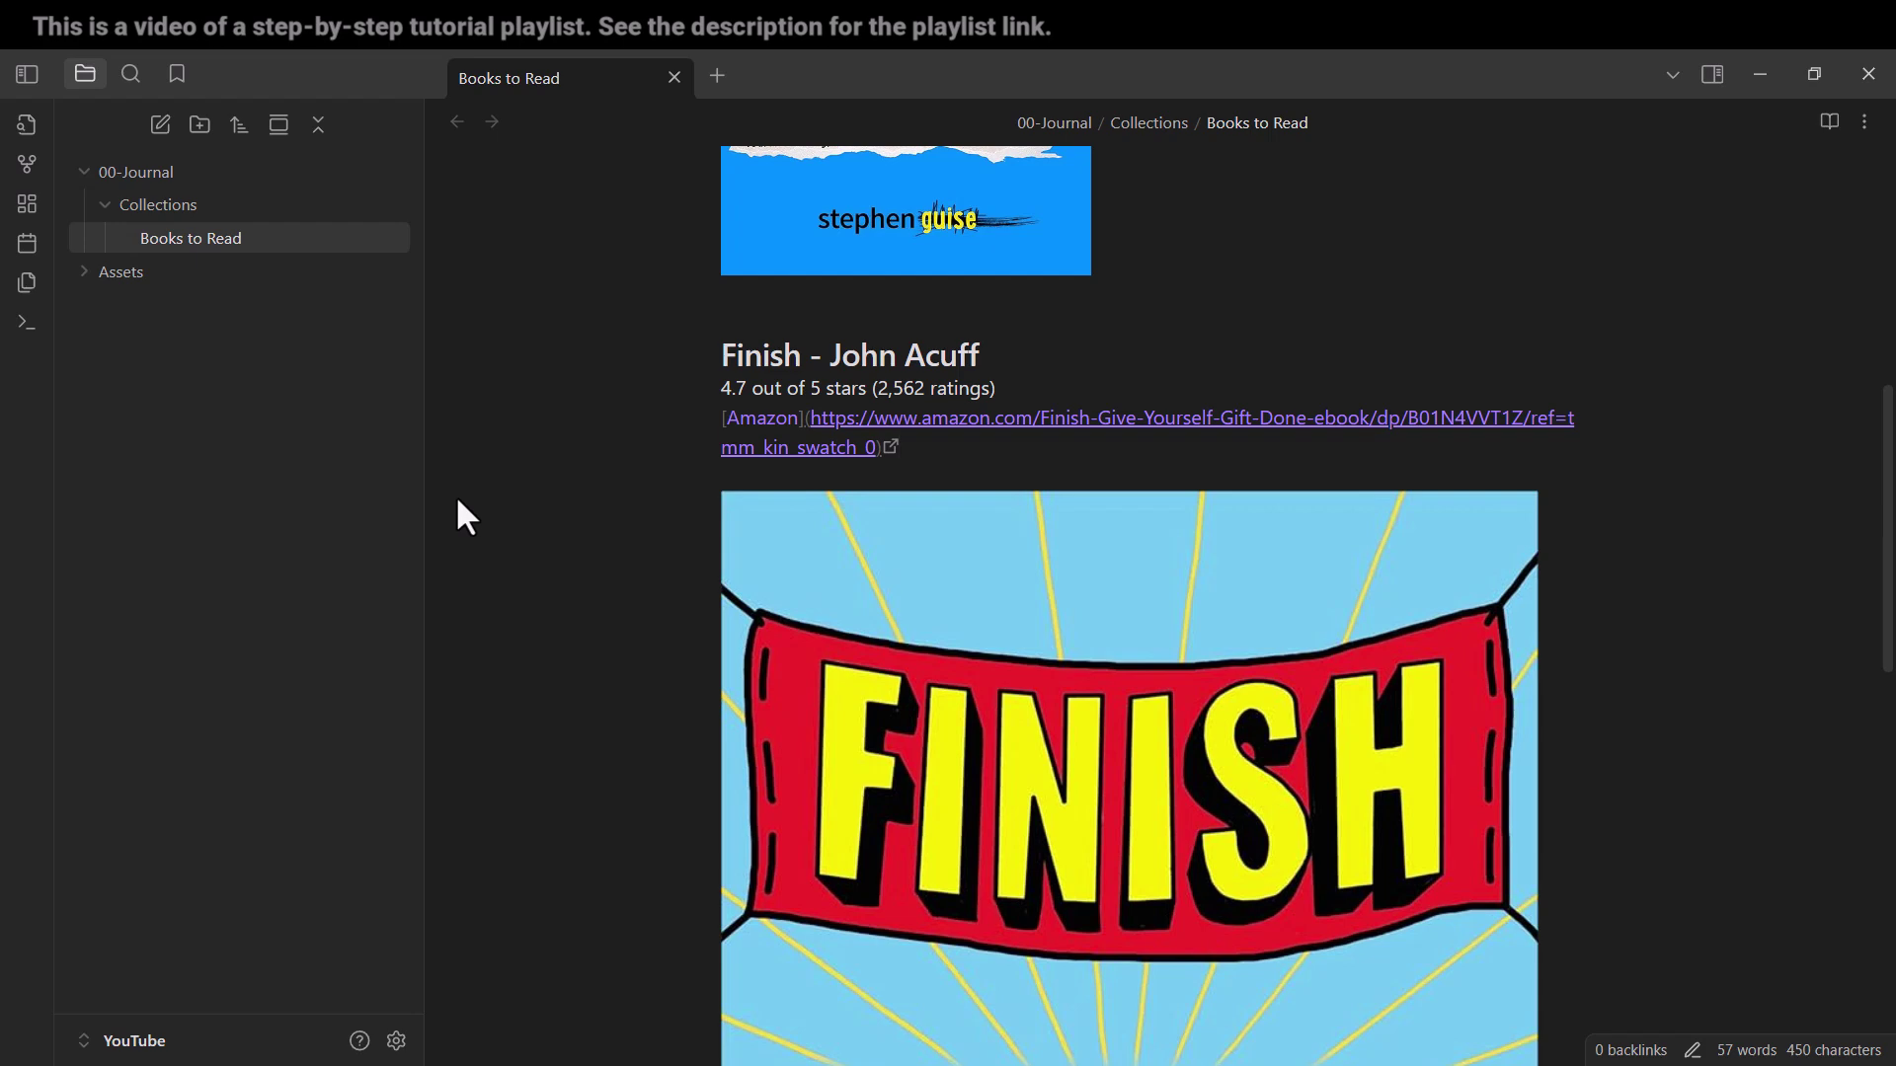
key(Down)
key(Down)
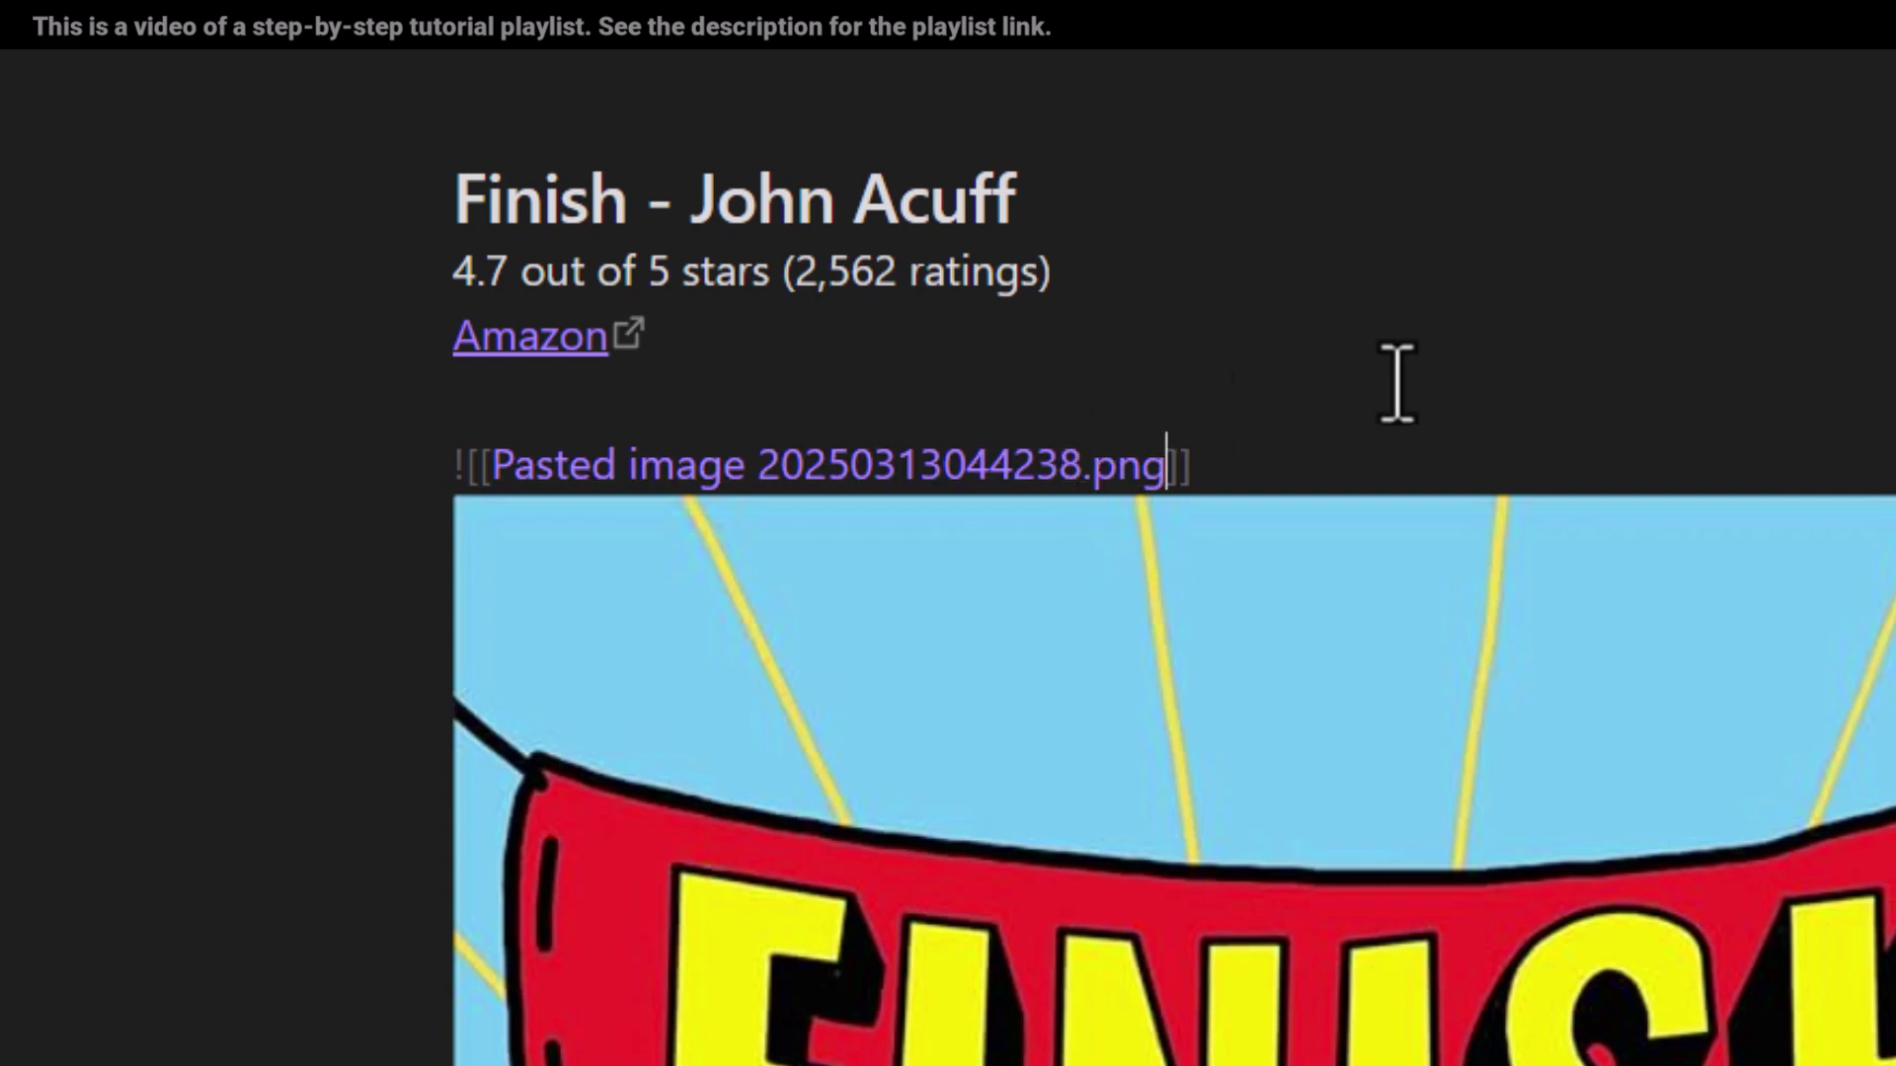
text(|300)
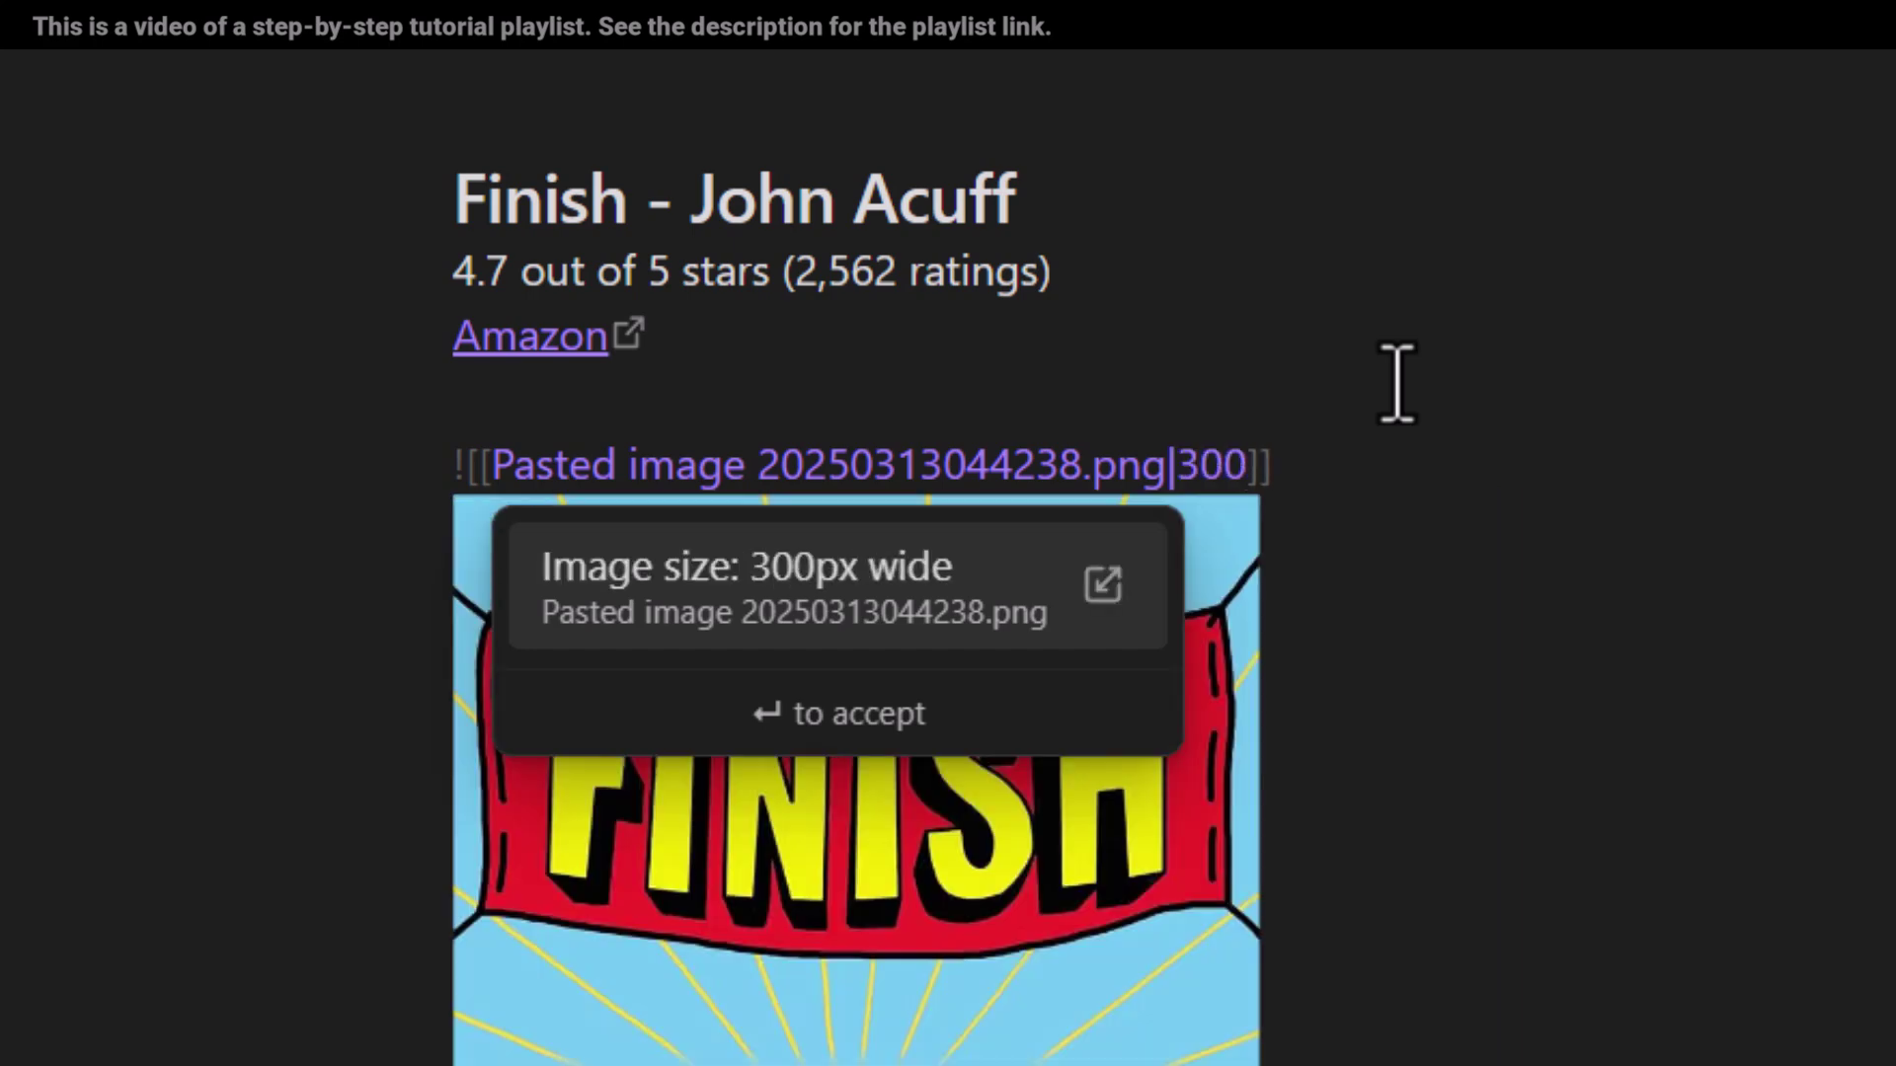
click(1151, 294)
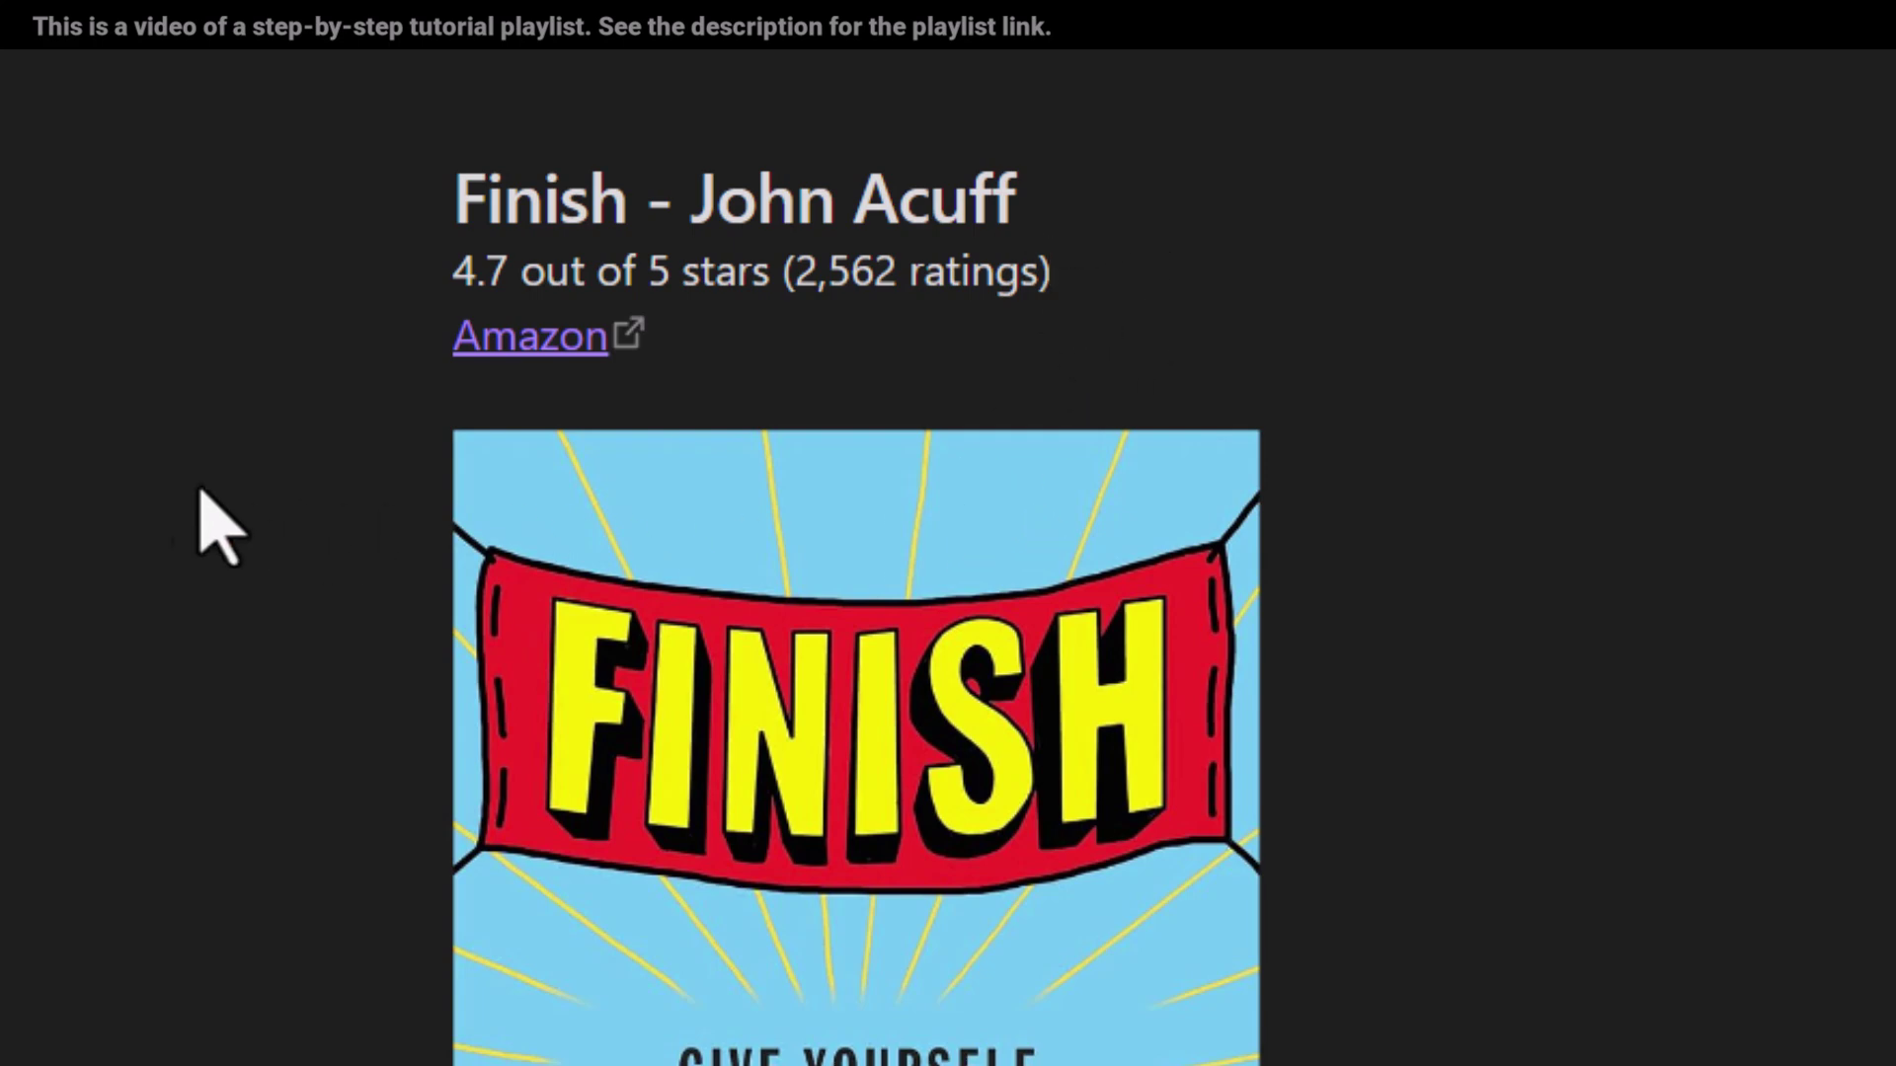